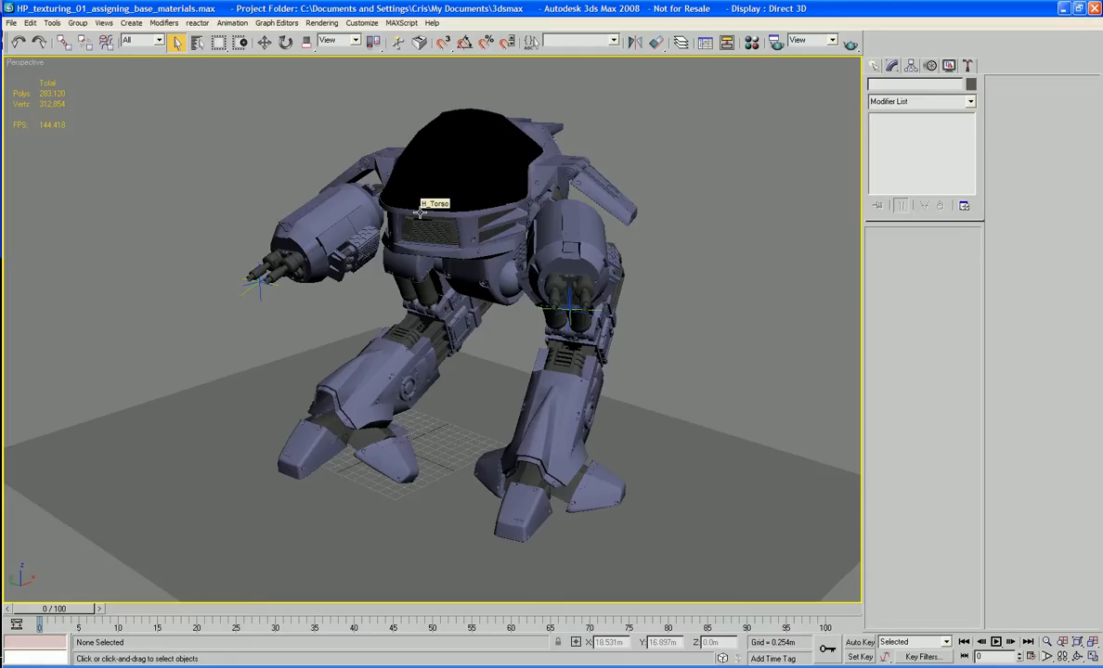
Open the black 11 - Default material in the Material Editor with a smaller magnified preview and a checkered background.
key("m")
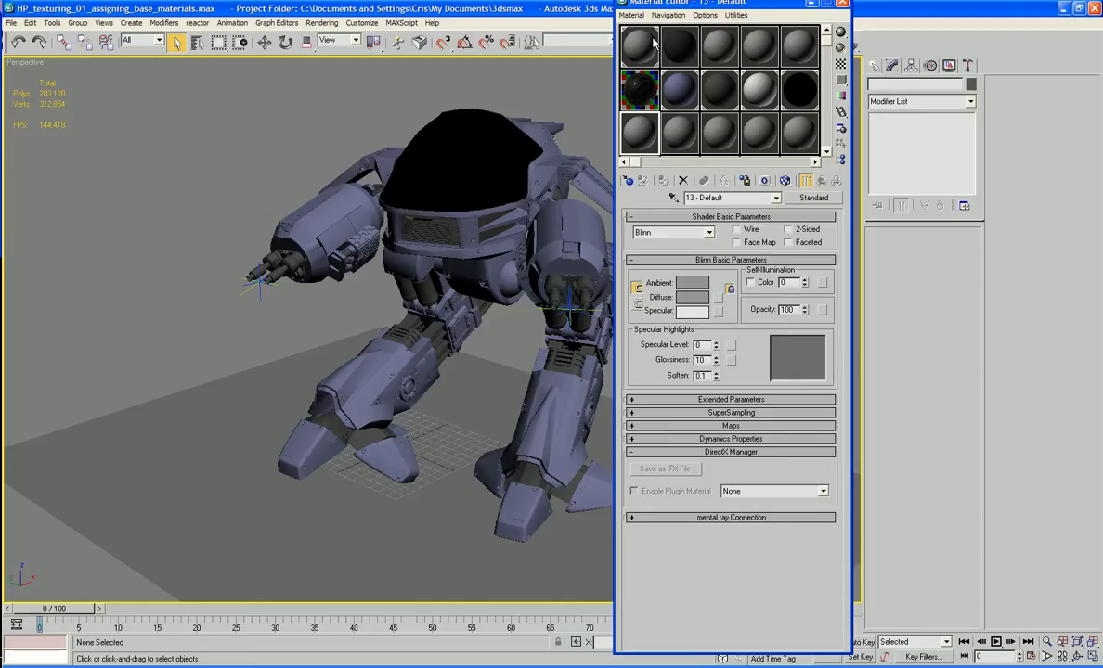
left_click(800, 89)
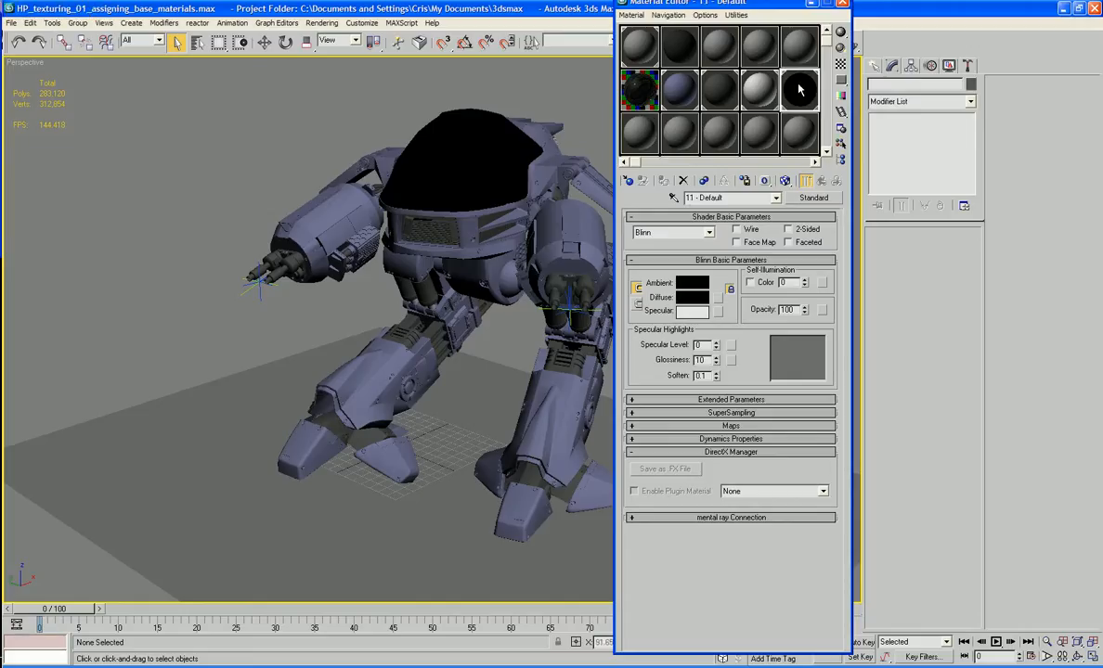
double_click(800, 89)
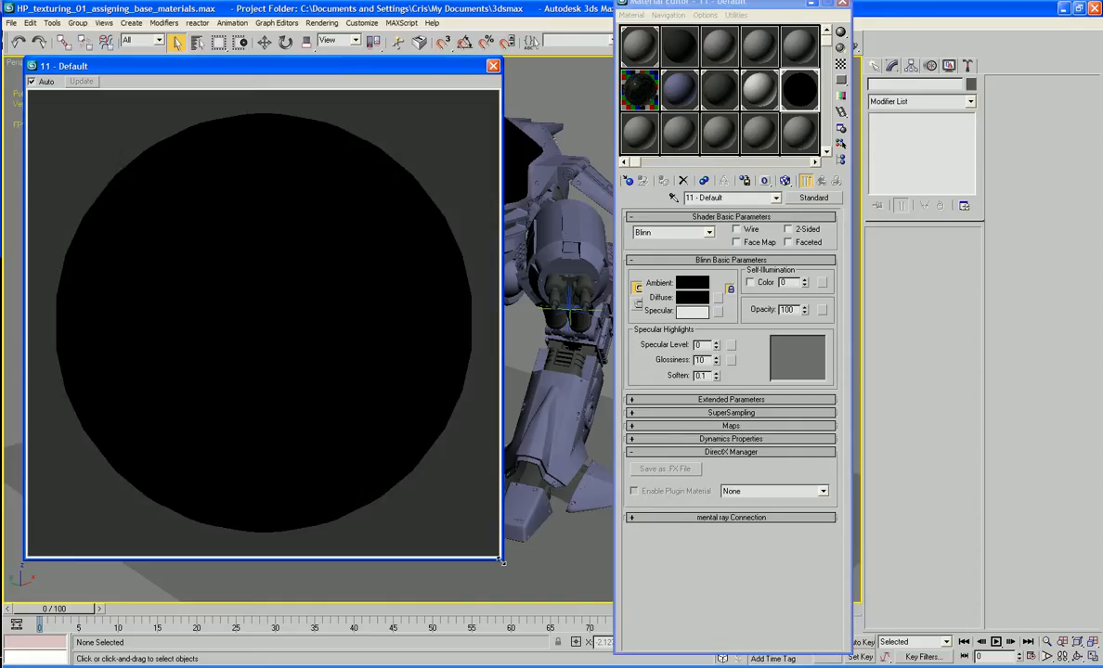
left_click_drag(501, 559, 343, 403)
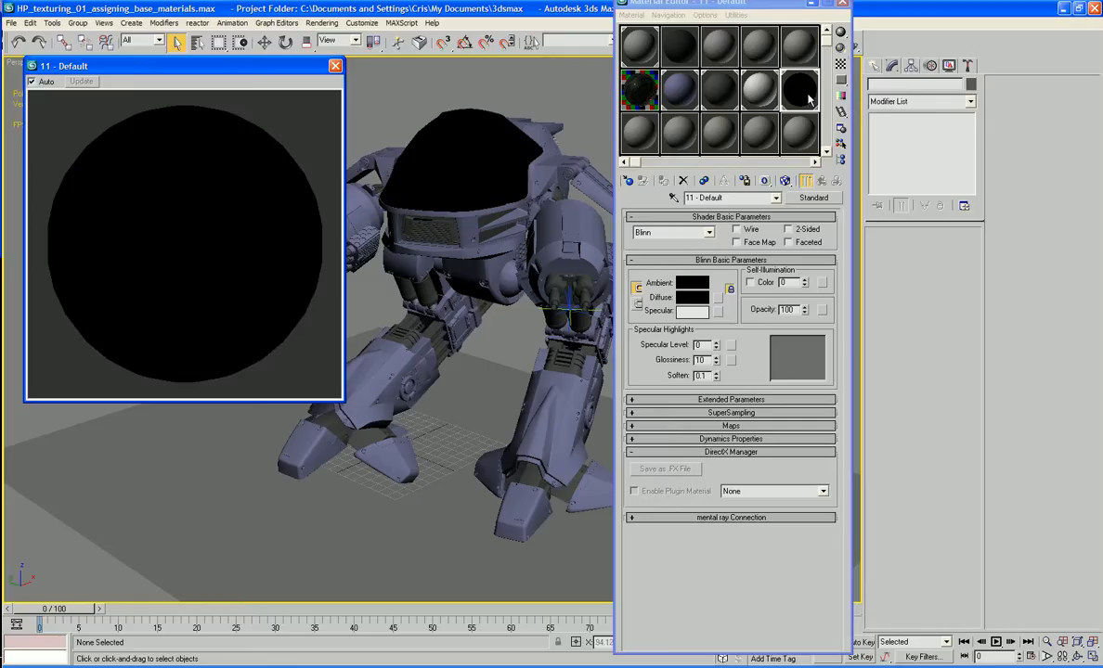
left_click(840, 64)
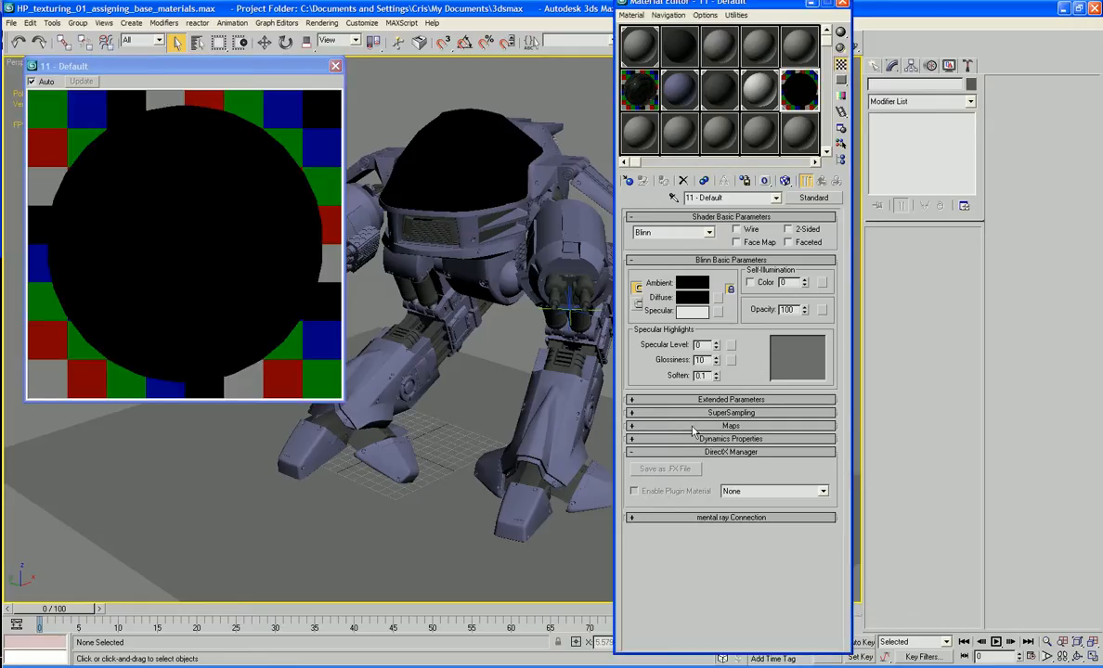
Assign a Raytrace map to the material's Reflection channel and set its amount to 50.
left_click(655, 425)
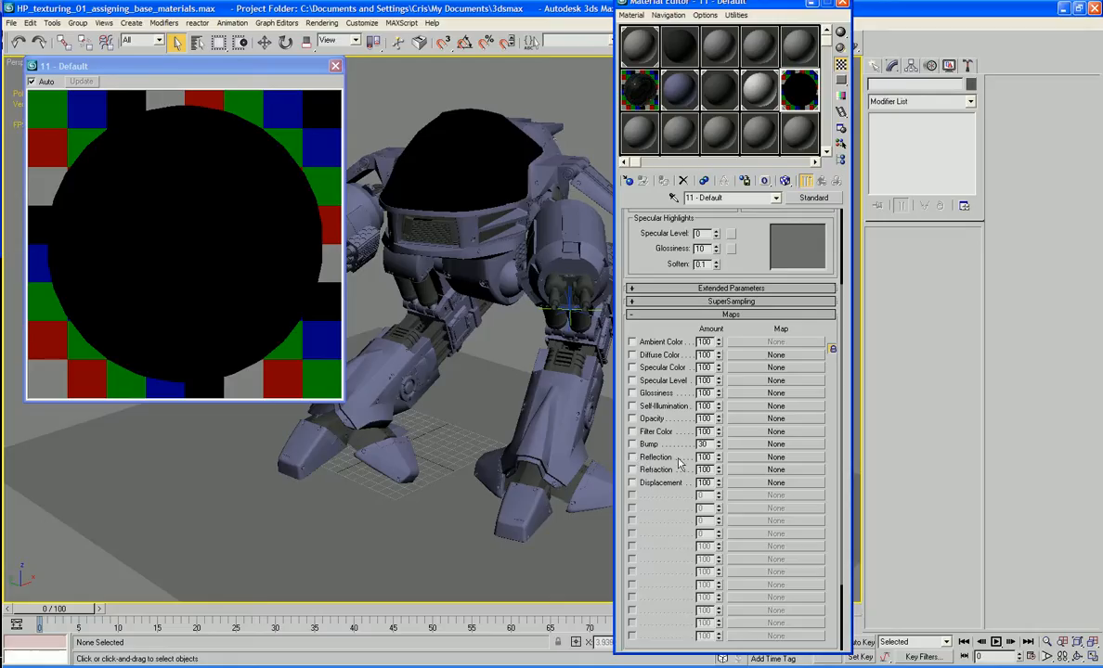
left_click(745, 457)
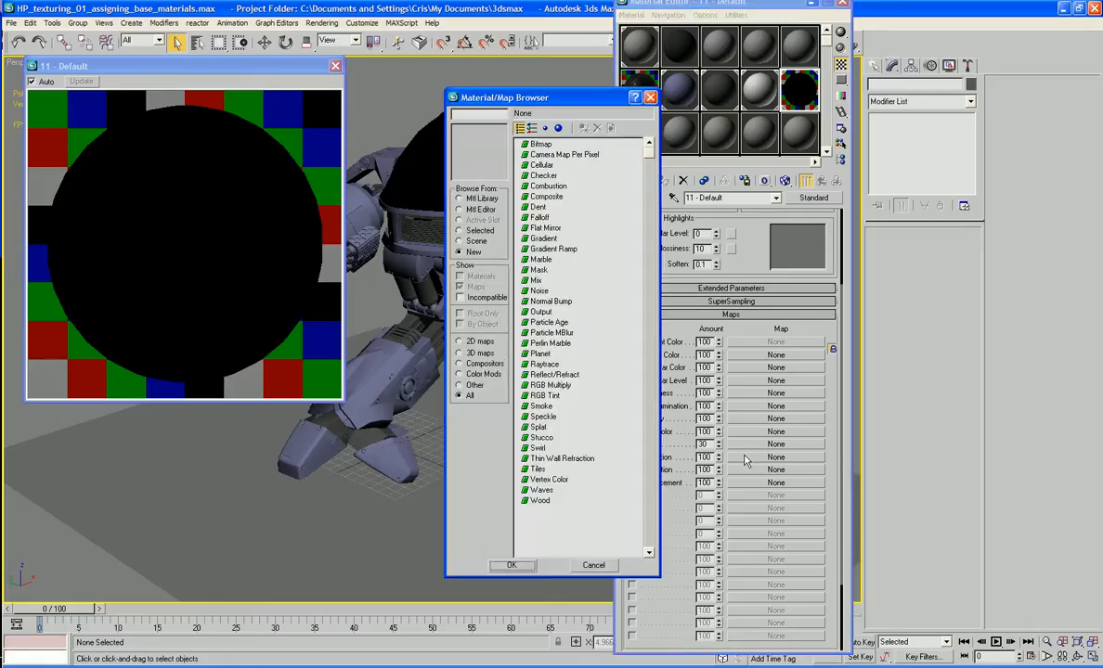
double_click(547, 364)
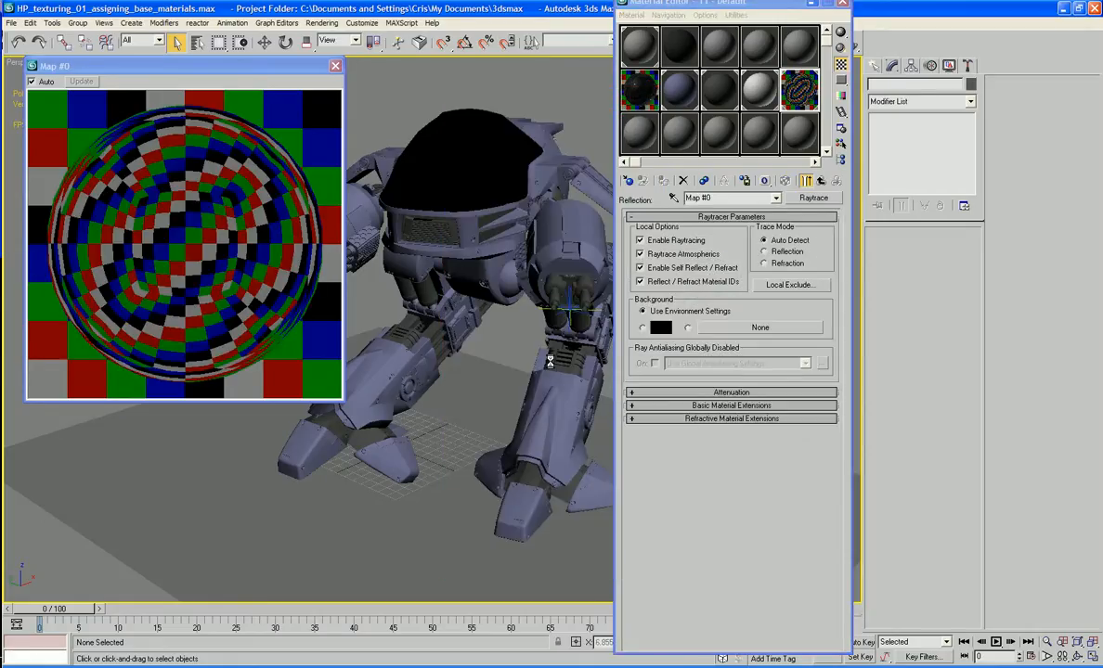
left_click(822, 182)
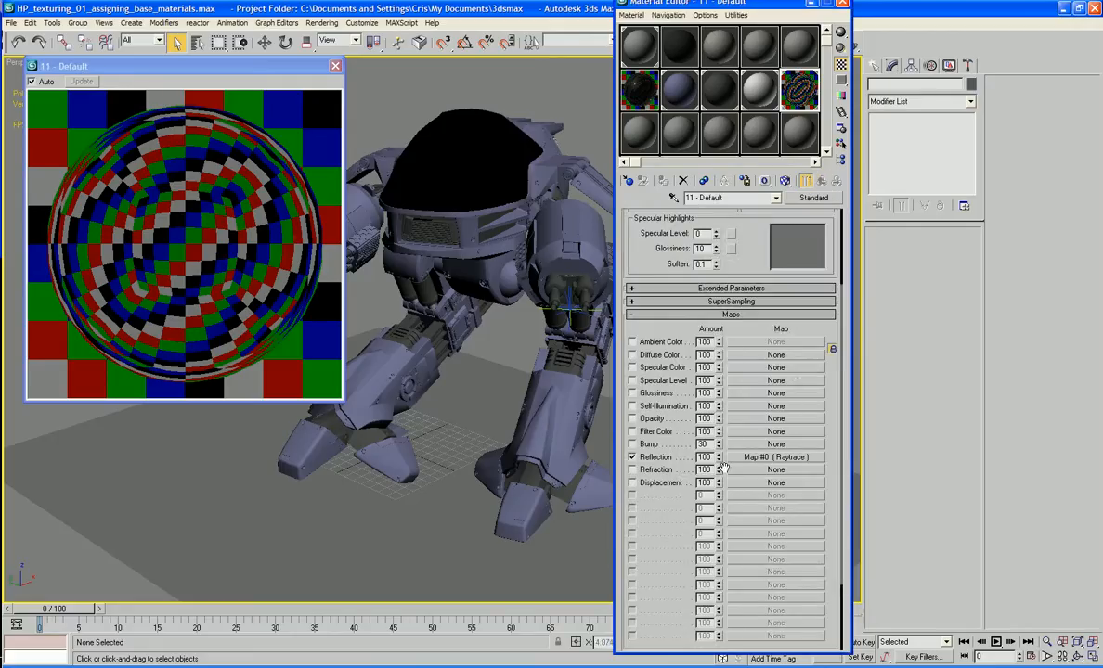
double_click(703, 457)
type("50")
key("Return")
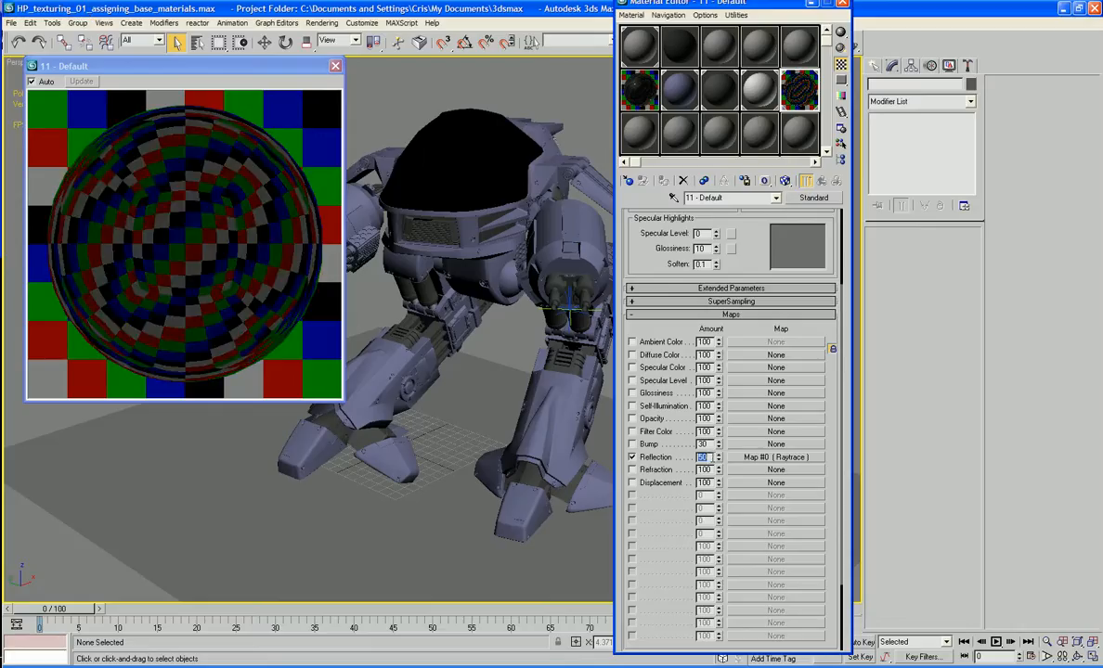
Assign a Falloff map to the material's diffuse color and swap its front and side colors.
scroll(653, 424, "up", 3)
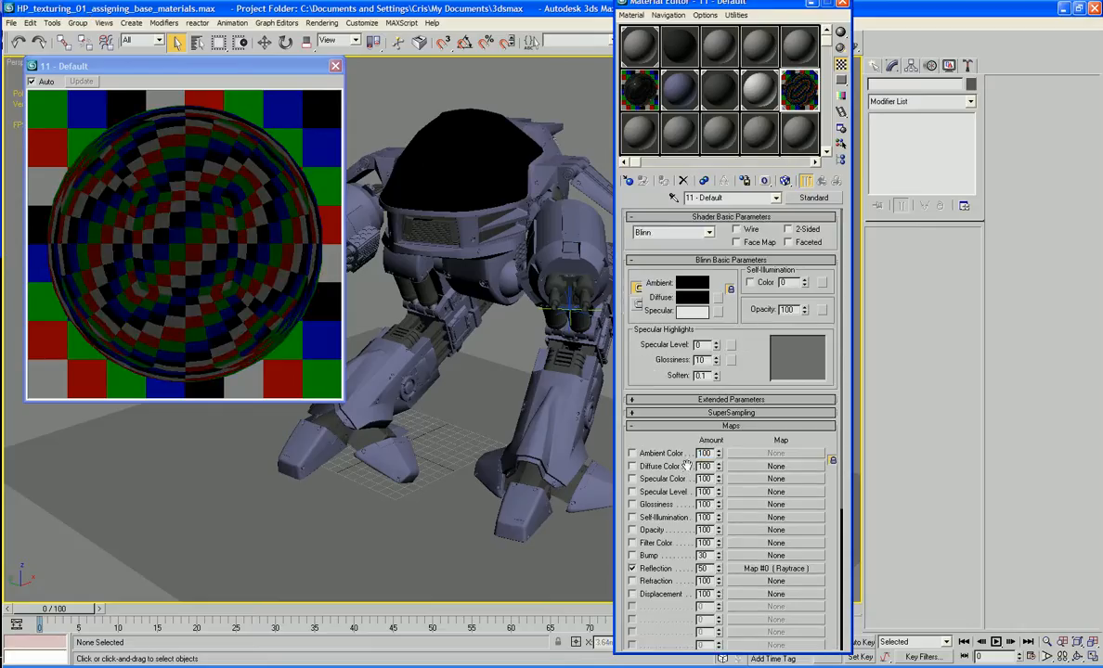
left_click(717, 298)
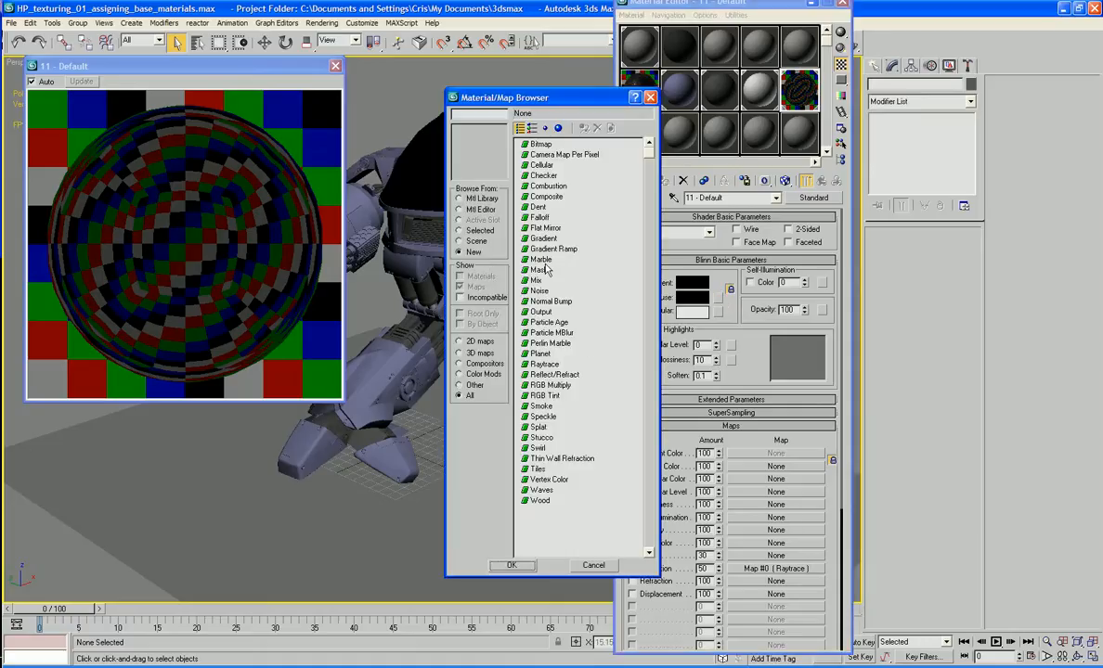
double_click(539, 217)
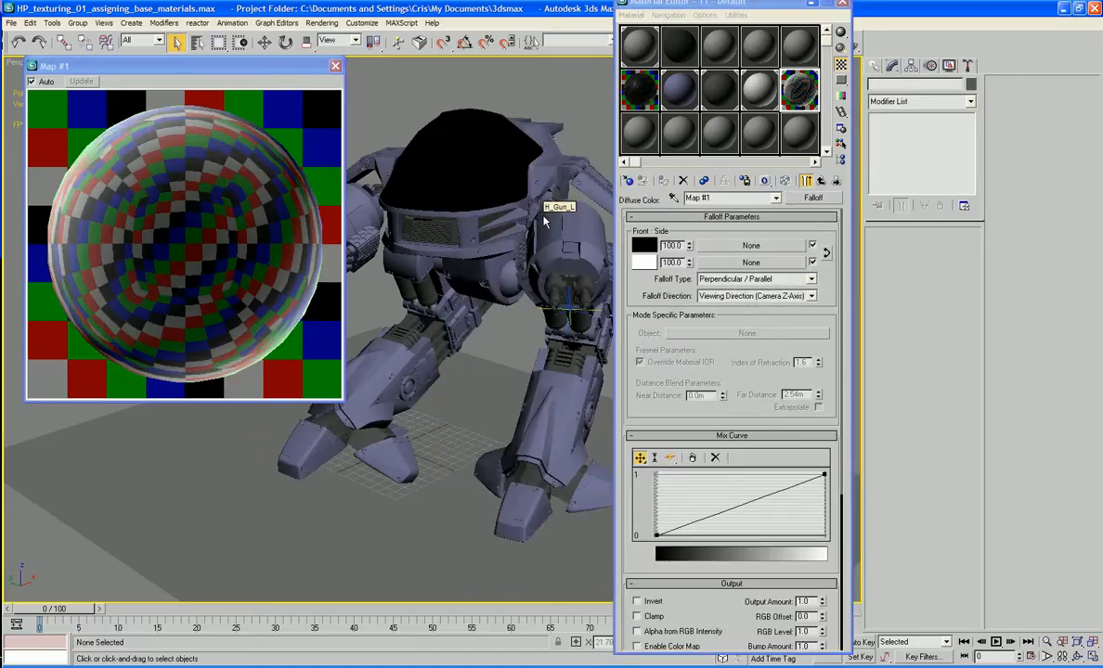
left_click(826, 253)
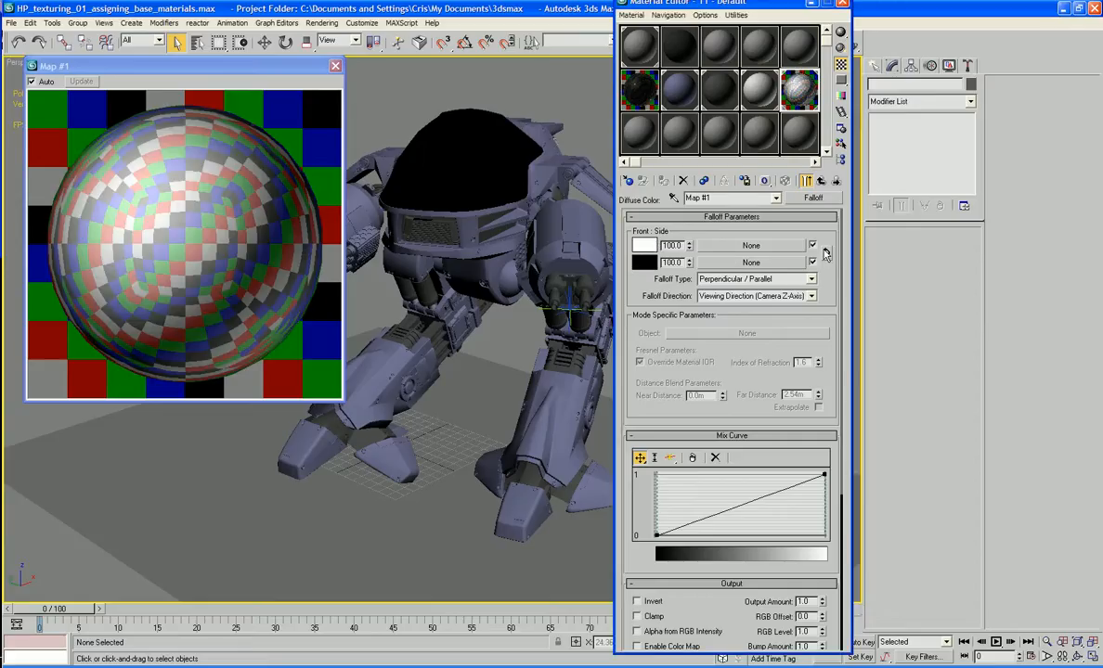
Darken the Falloff map's front color to a grey with value 69.
left_click(637, 246)
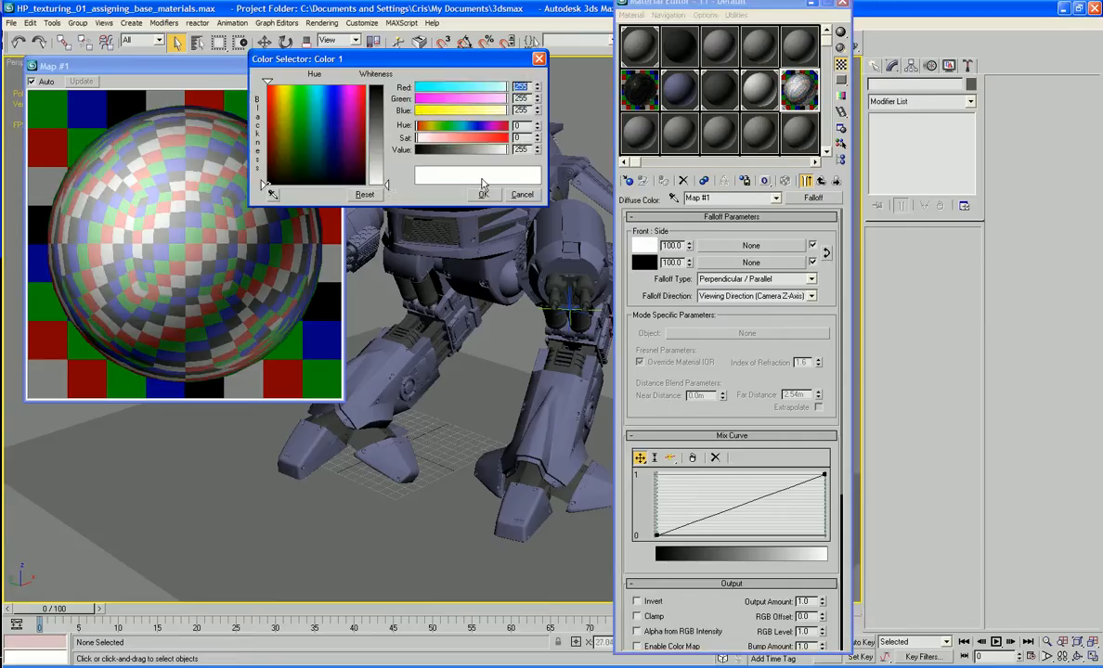
left_click(377, 139)
left_click_drag(378, 139, 378, 112)
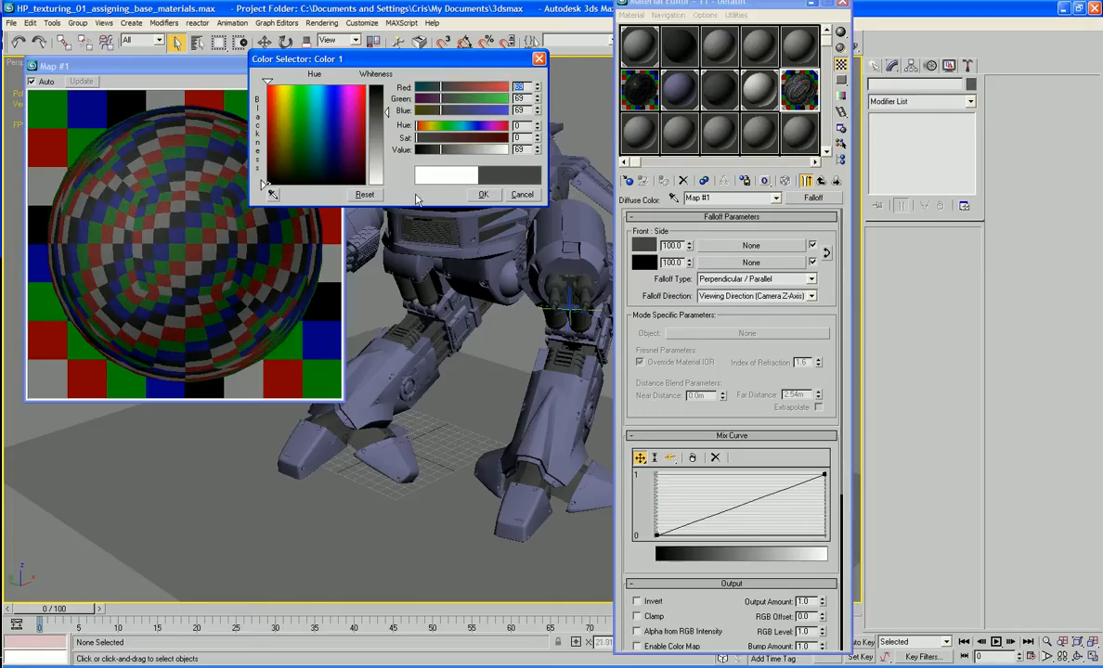
left_click(482, 194)
Try the Towards / Away and Fresnel falloff types on the diffuse Falloff map.
left_click(813, 279)
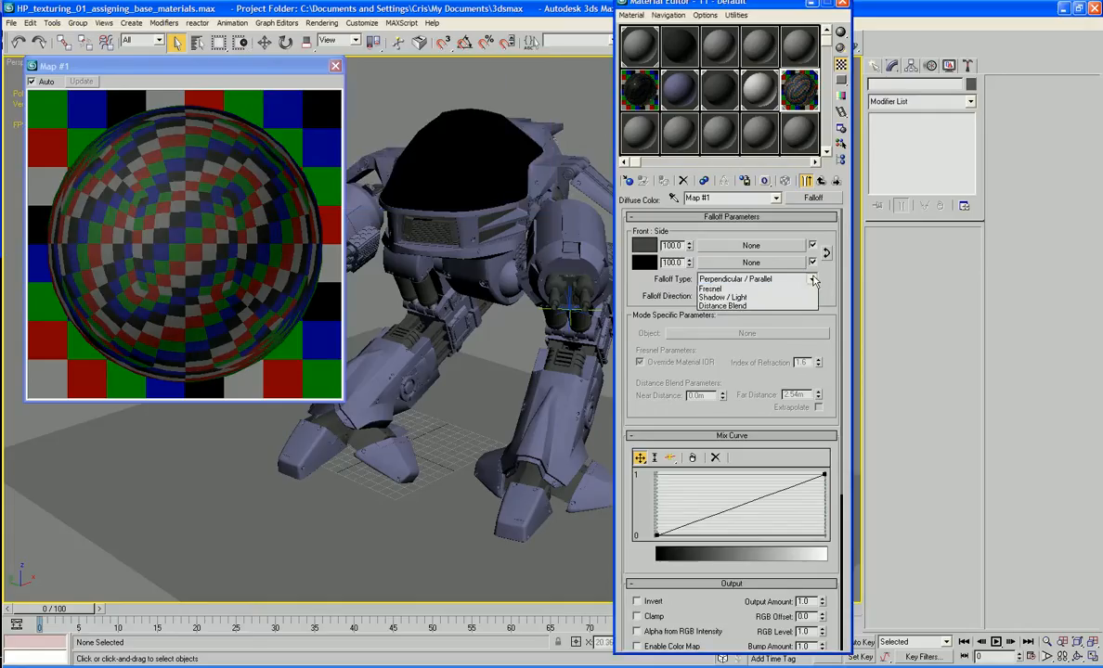
left_click(781, 292)
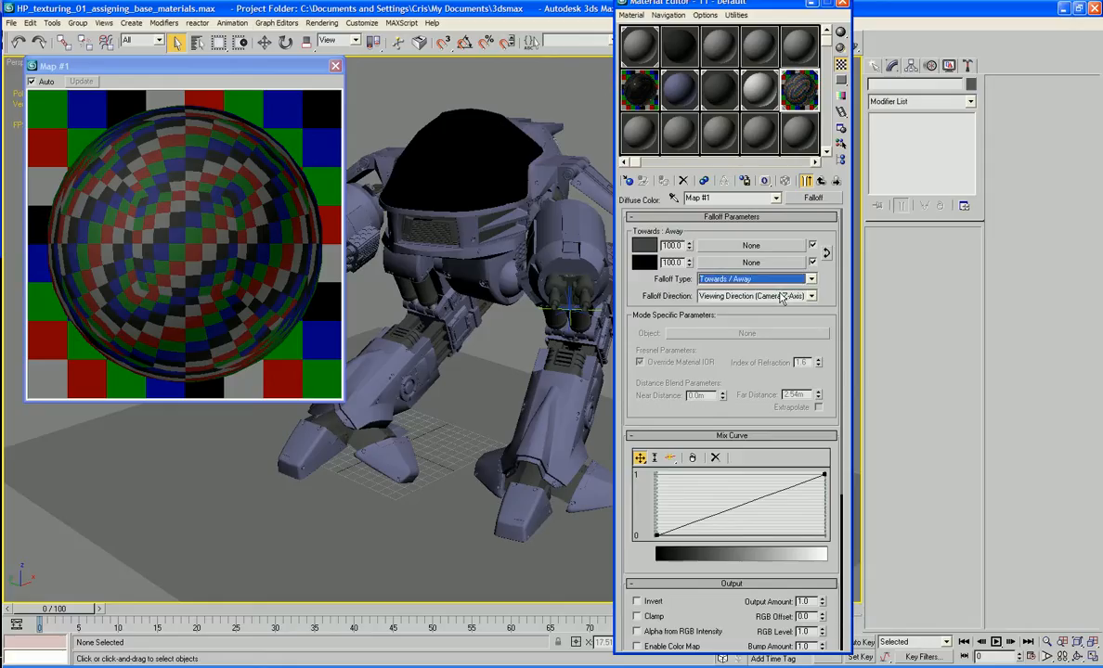
key("Down")
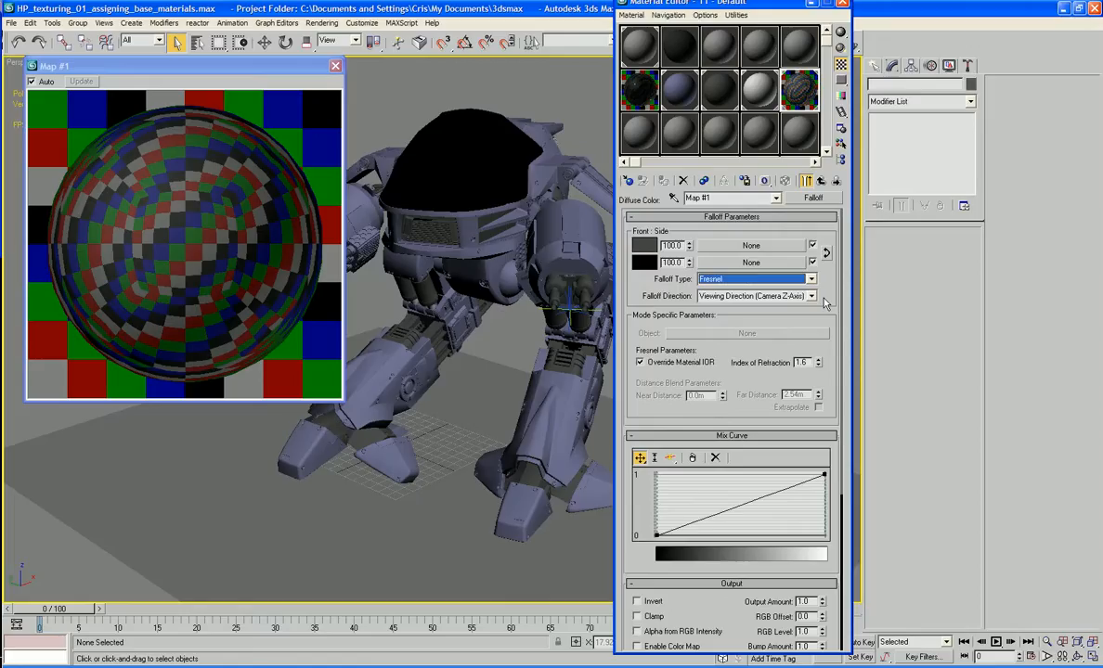
left_click(627, 291)
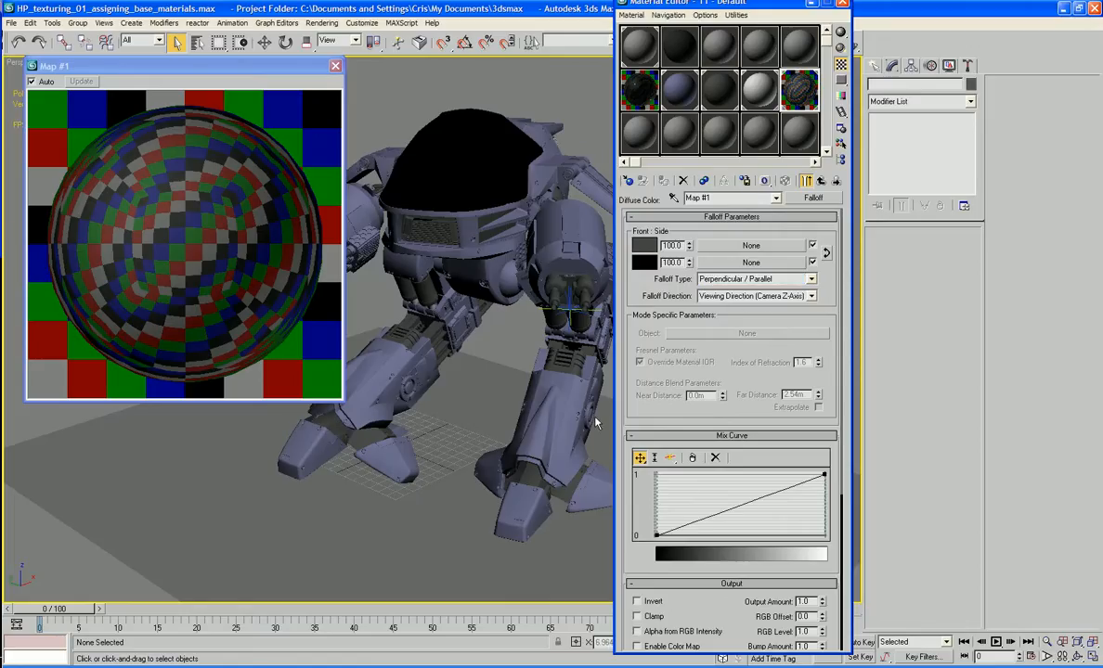
Add two points to the Falloff's mix curve, shape it into a soft S, and return to the parent material.
left_click_drag(655, 417, 655, 357)
left_click(672, 397)
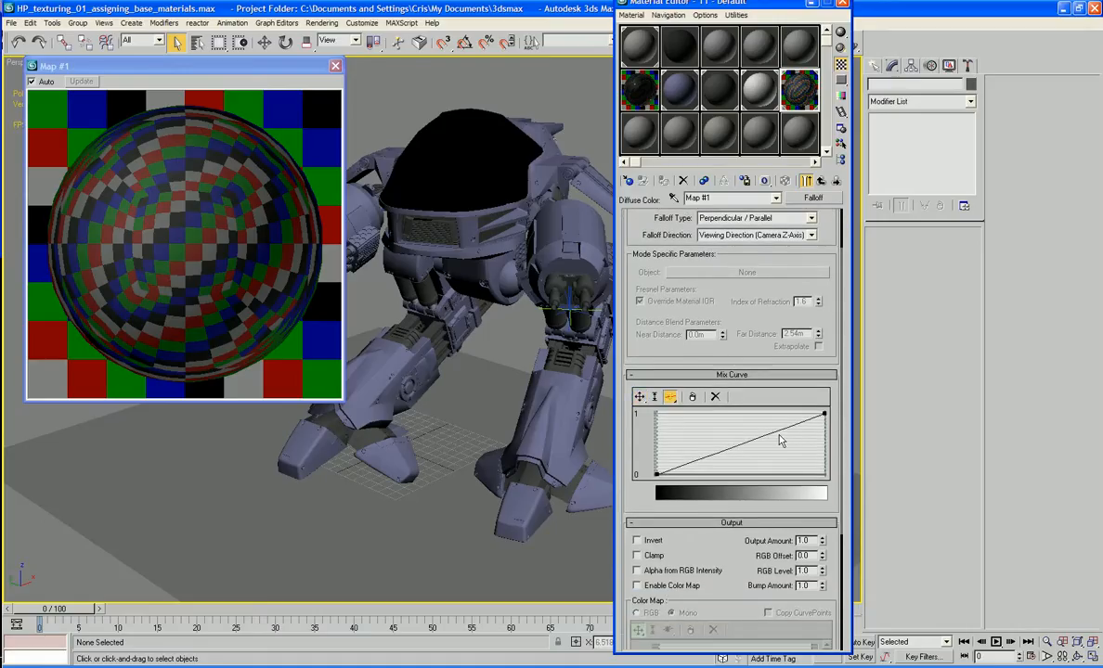
left_click(778, 430)
left_click(693, 463)
left_click(640, 397)
left_click_drag(779, 432, 773, 421)
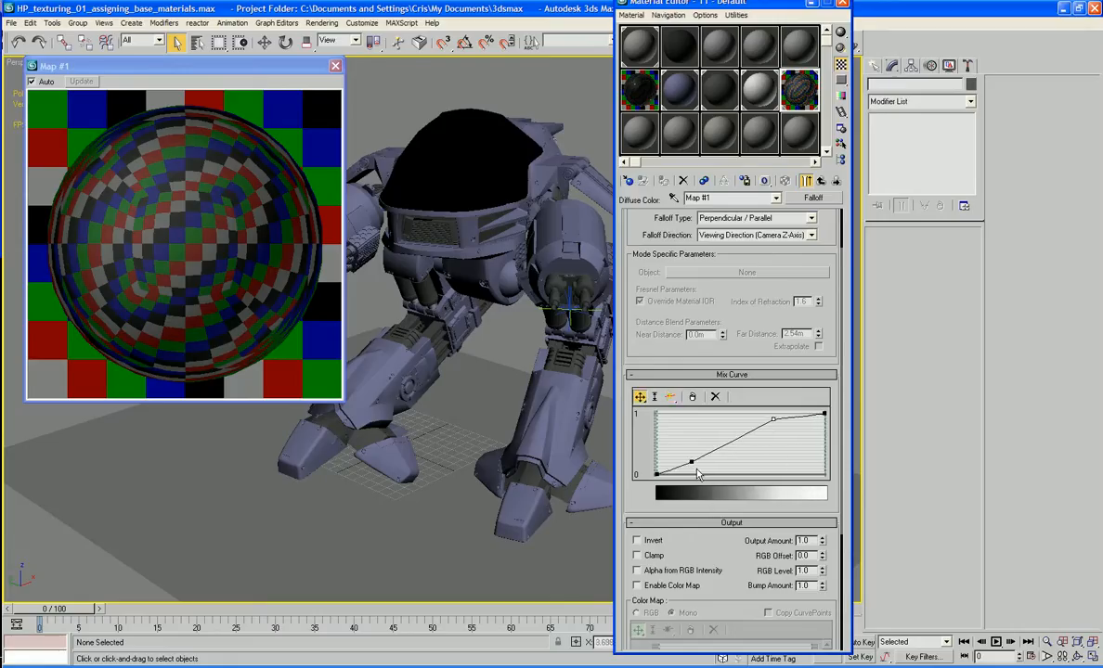
left_click_drag(691, 462, 705, 469)
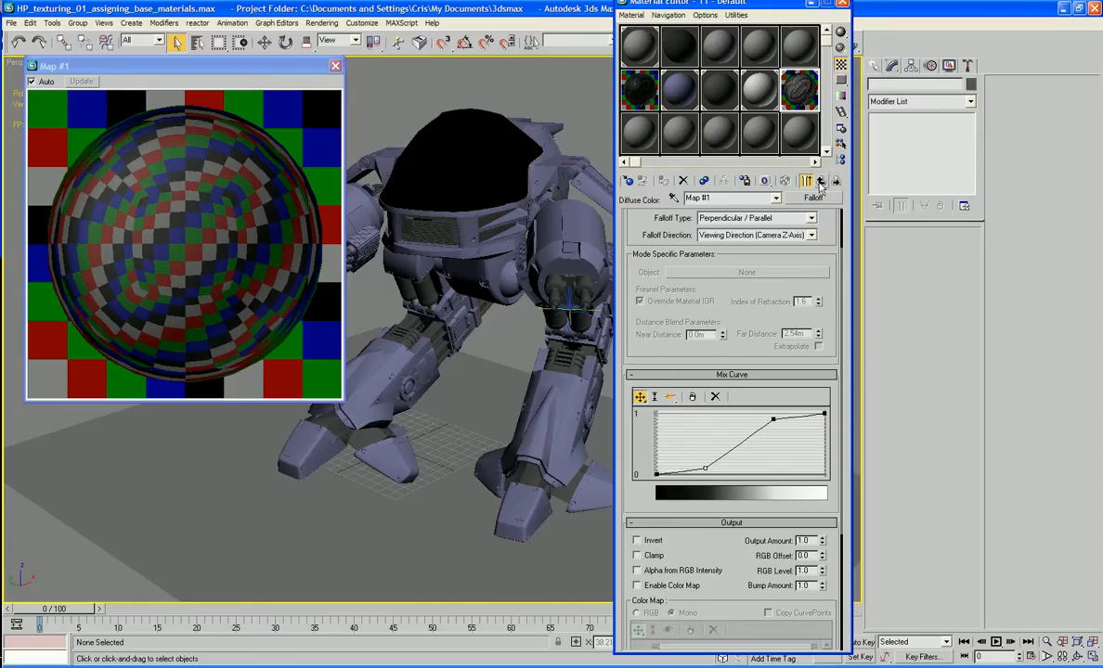
left_click(821, 181)
Set the material's diffuse color to a near-black grey with value 23.
left_click(692, 297)
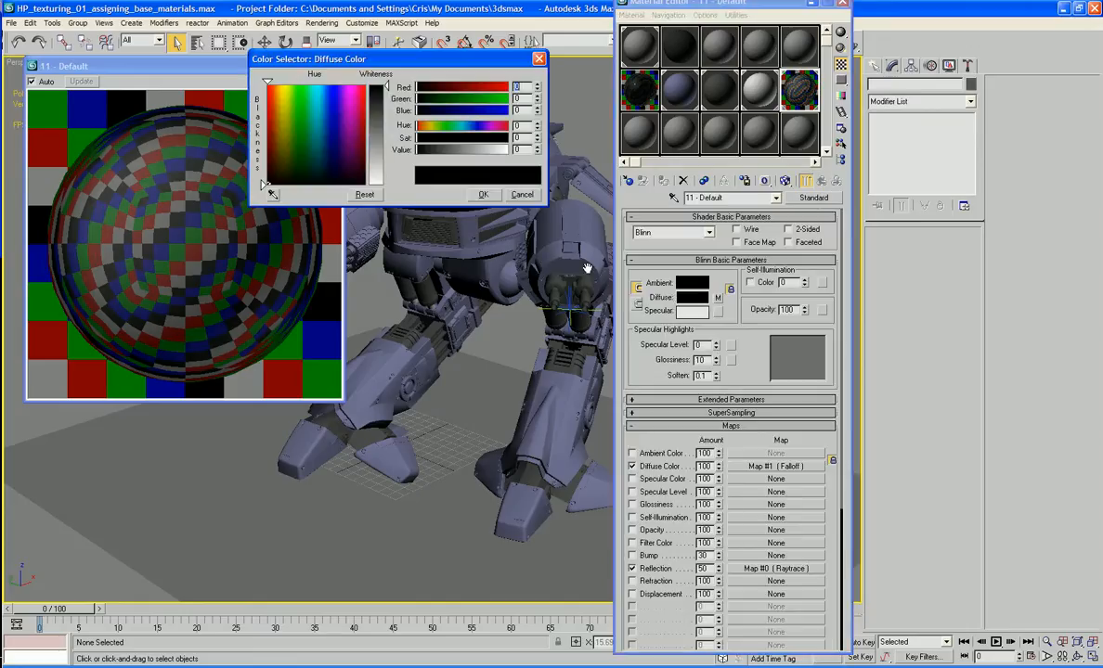
left_click(424, 150)
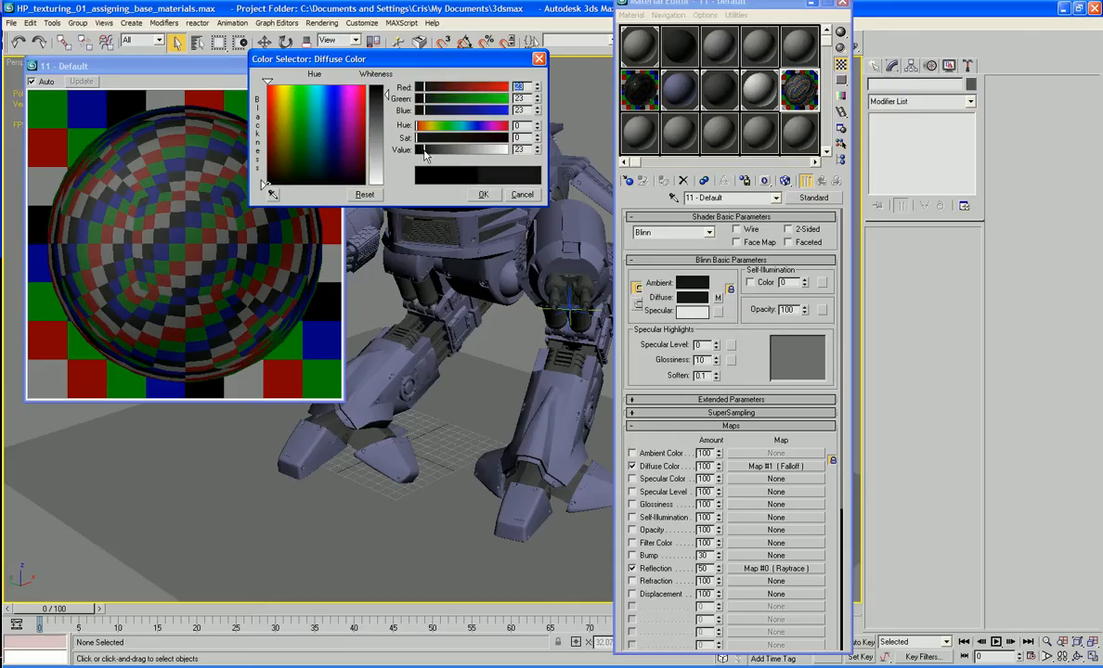
left_click(485, 194)
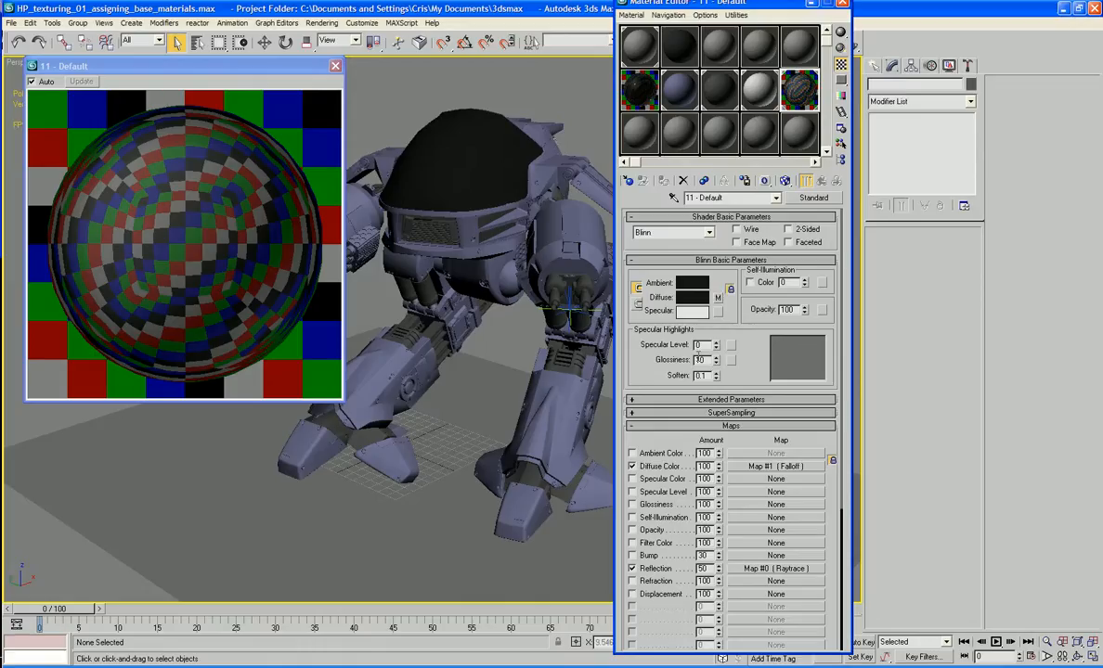
Set the material's specular level to 133 and its glossiness to 51.
scroll(662, 383, "down", 5)
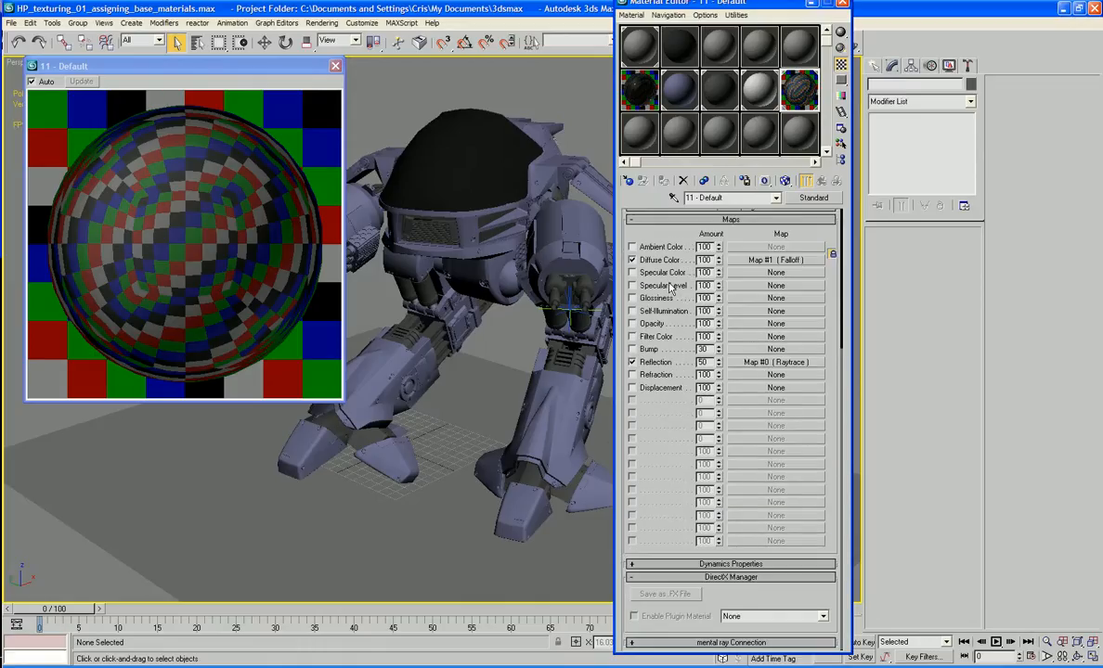
scroll(711, 338, "up", 4)
scroll(711, 338, "down", 4)
scroll(712, 336, "up", 5)
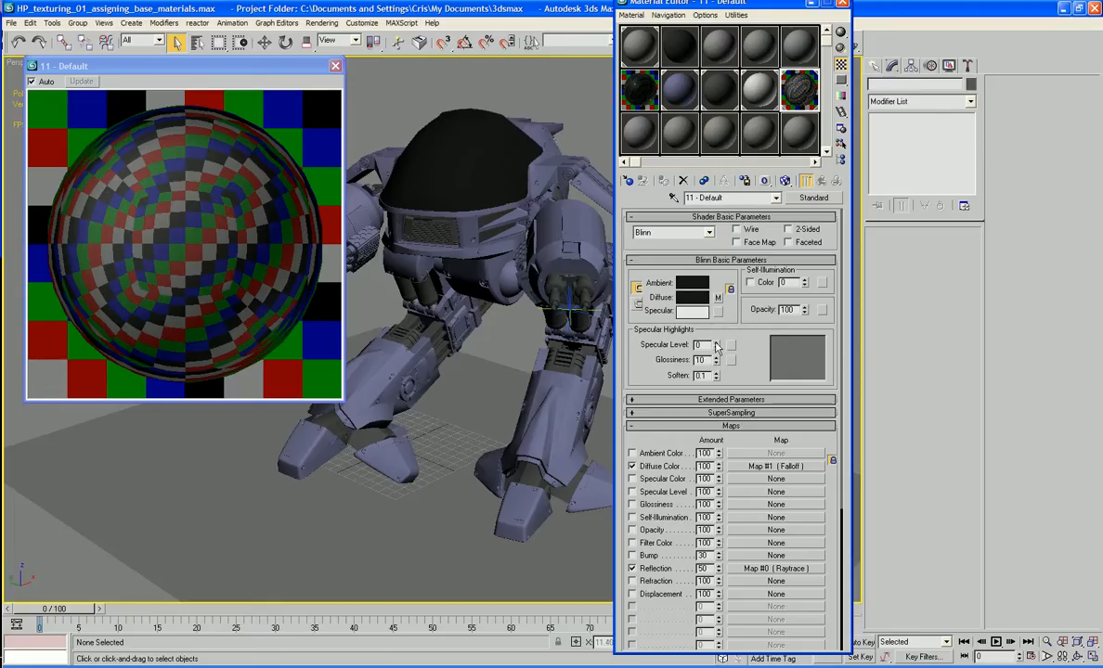
mouse_move(715, 346)
left_mouse_down()
mouse_move(736, 343)
mouse_move(715, 359)
mouse_move(716, 341)
left_mouse_up()
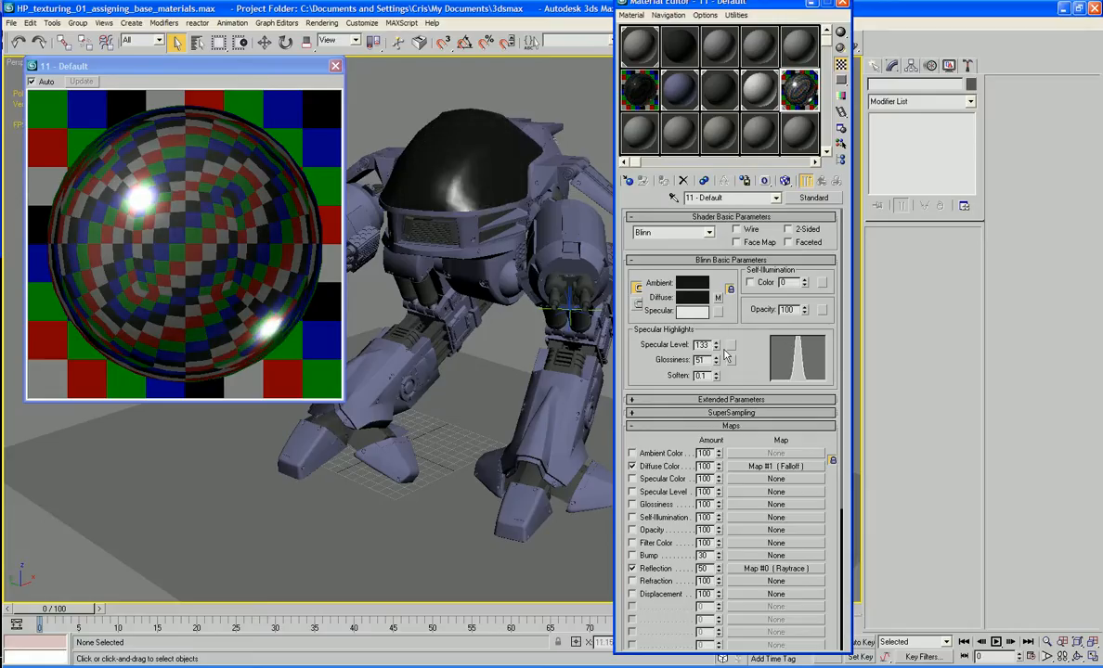
Assign a Falloff map to the specular level and swap its front and side colors.
left_click(728, 359)
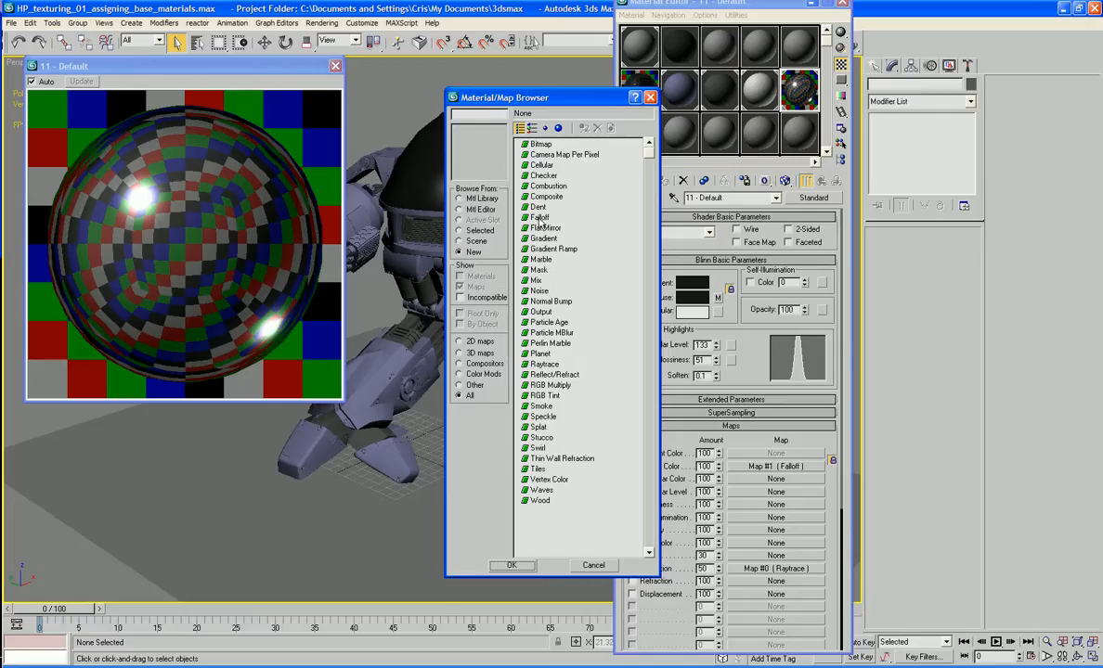
double_click(539, 217)
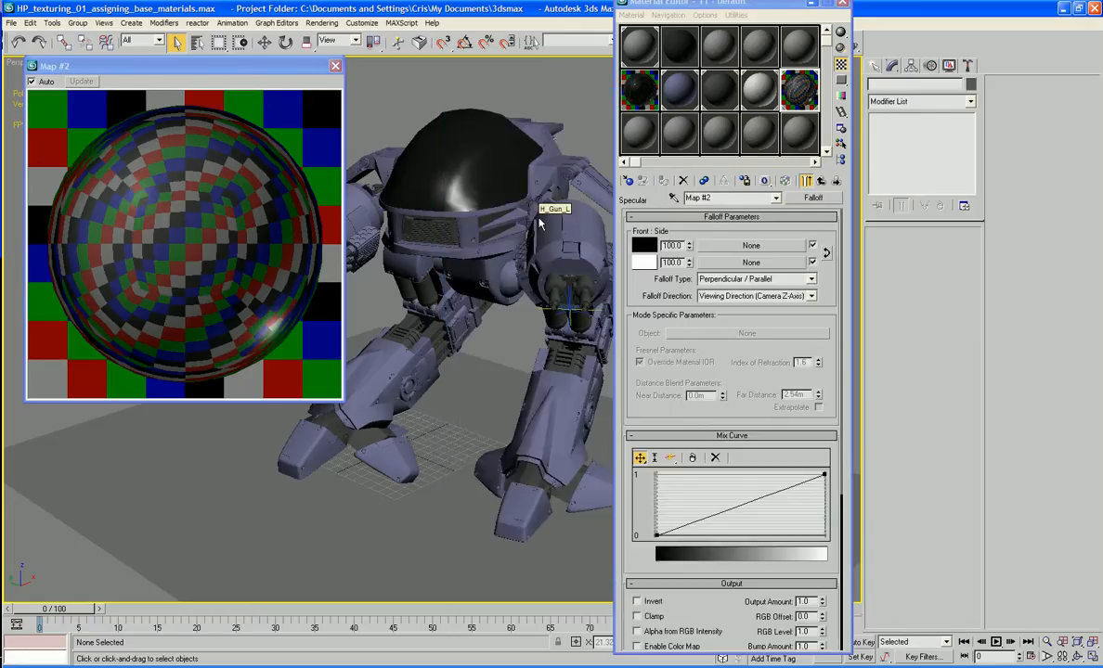
left_click(826, 254)
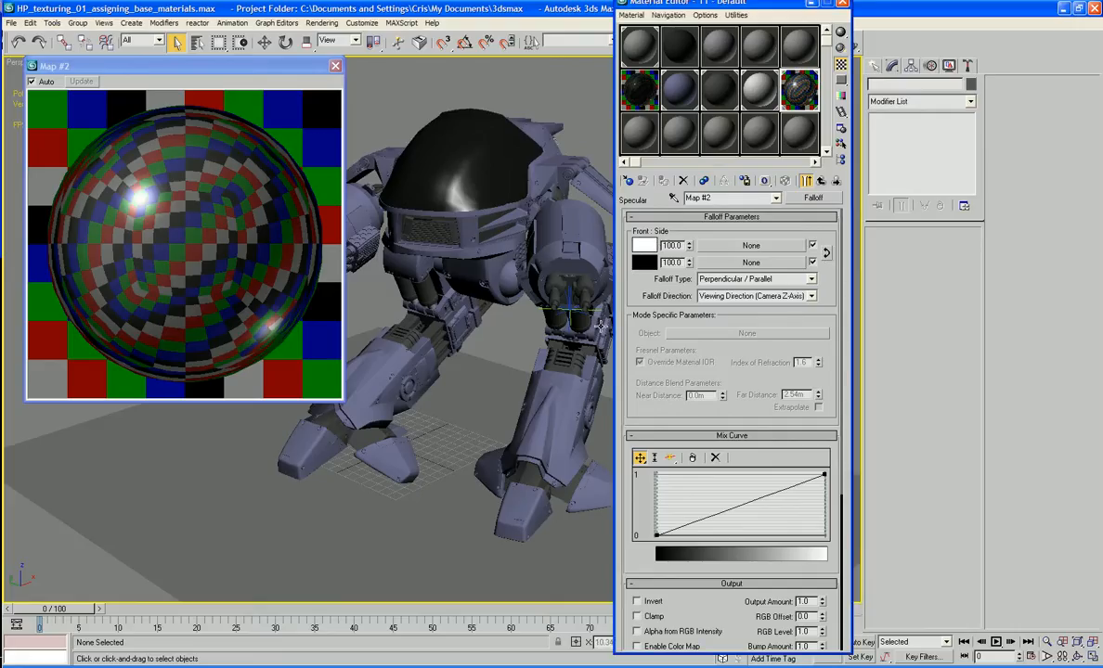
Assign a Noise map to the specular Falloff's front color and a Checker map to the Noise's second color.
left_click(769, 245)
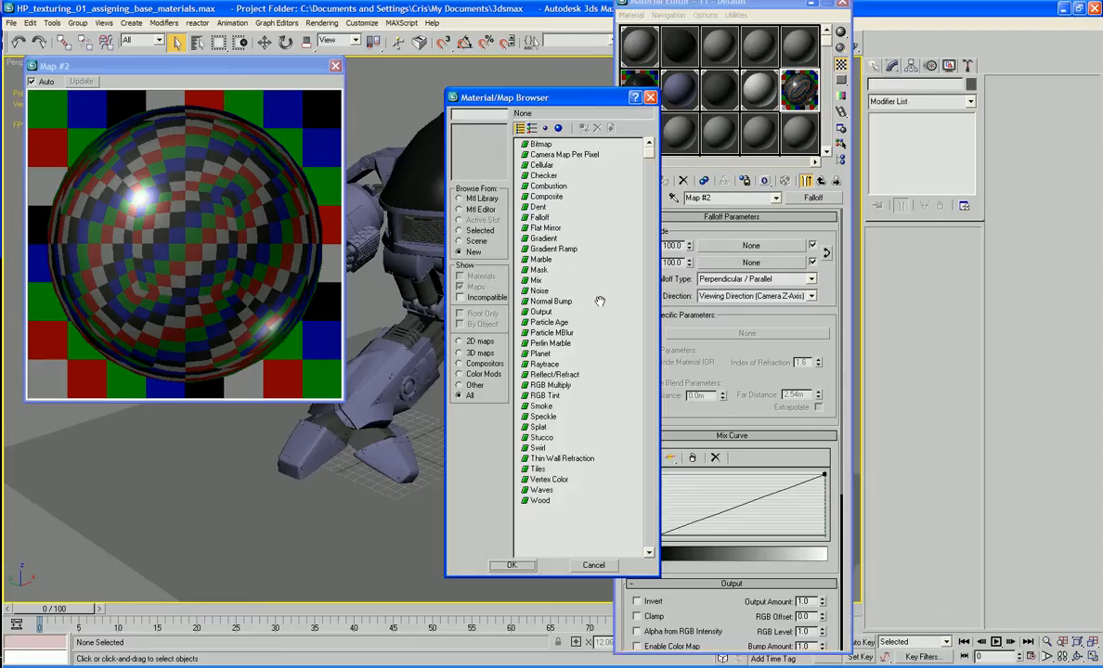
double_click(539, 292)
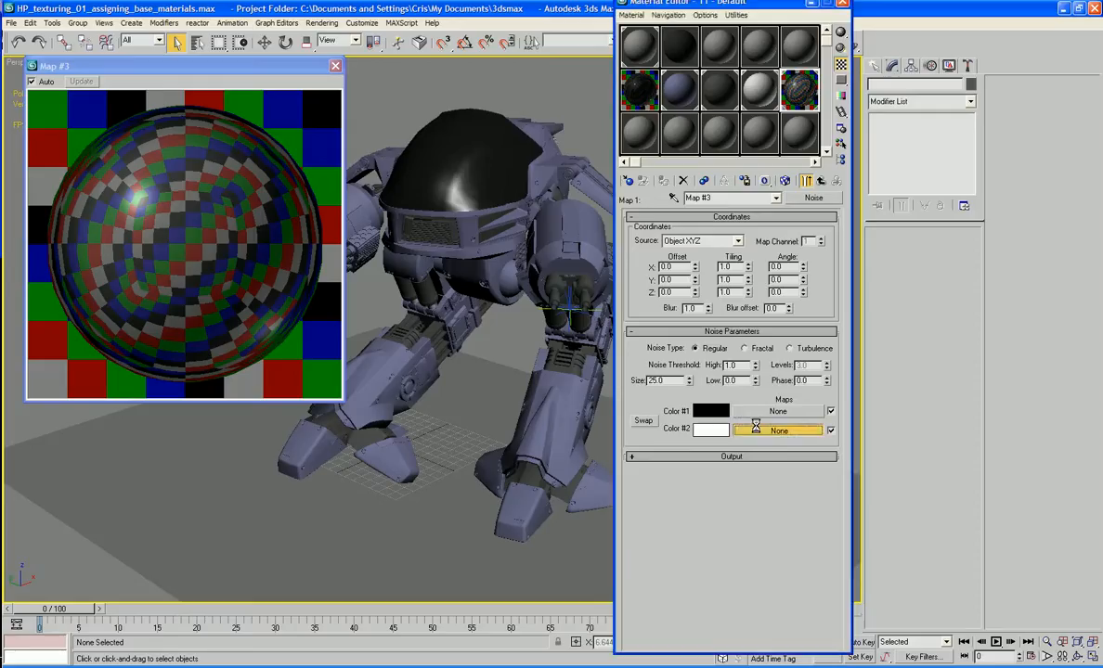
left_click(763, 430)
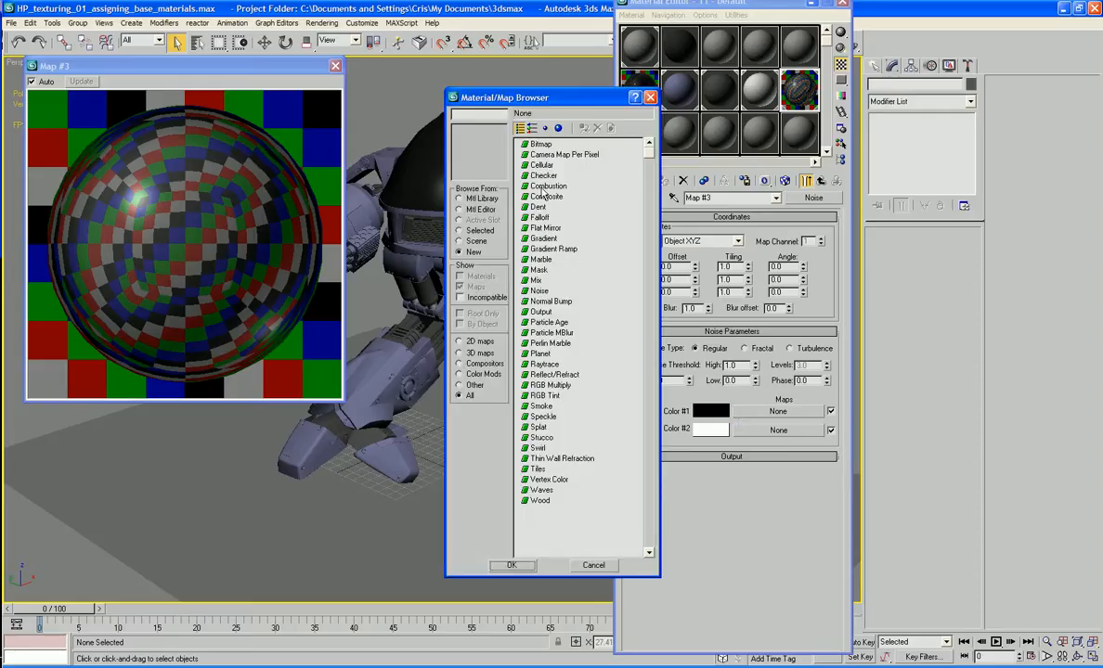
double_click(544, 176)
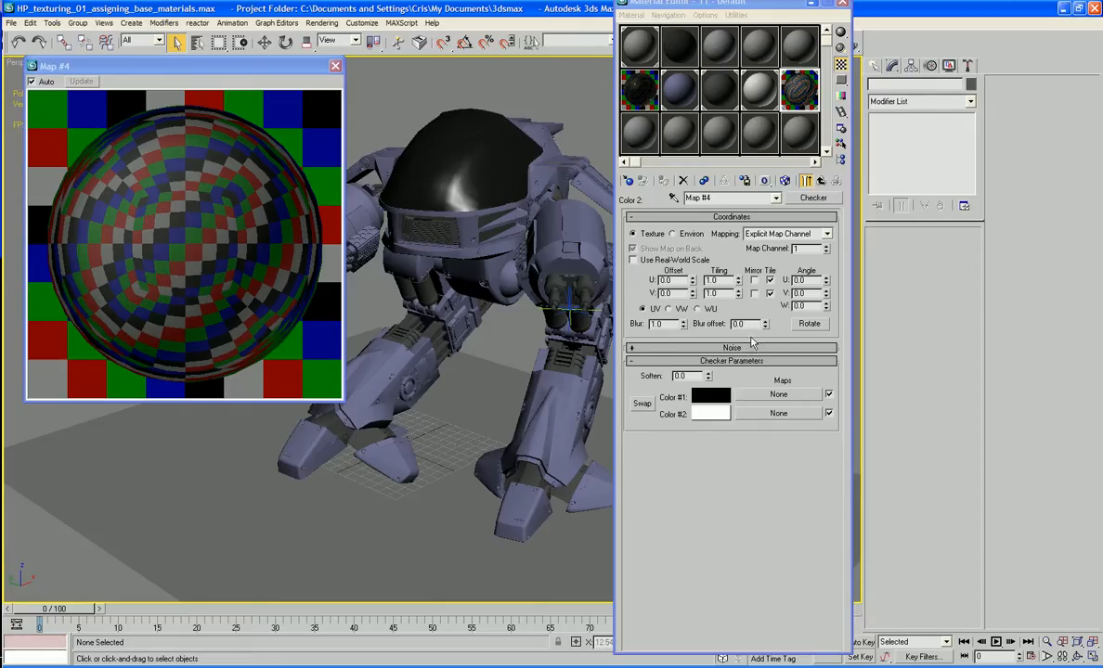
Try Checker tiling values of 50 and 80 in both U and V.
double_click(711, 280)
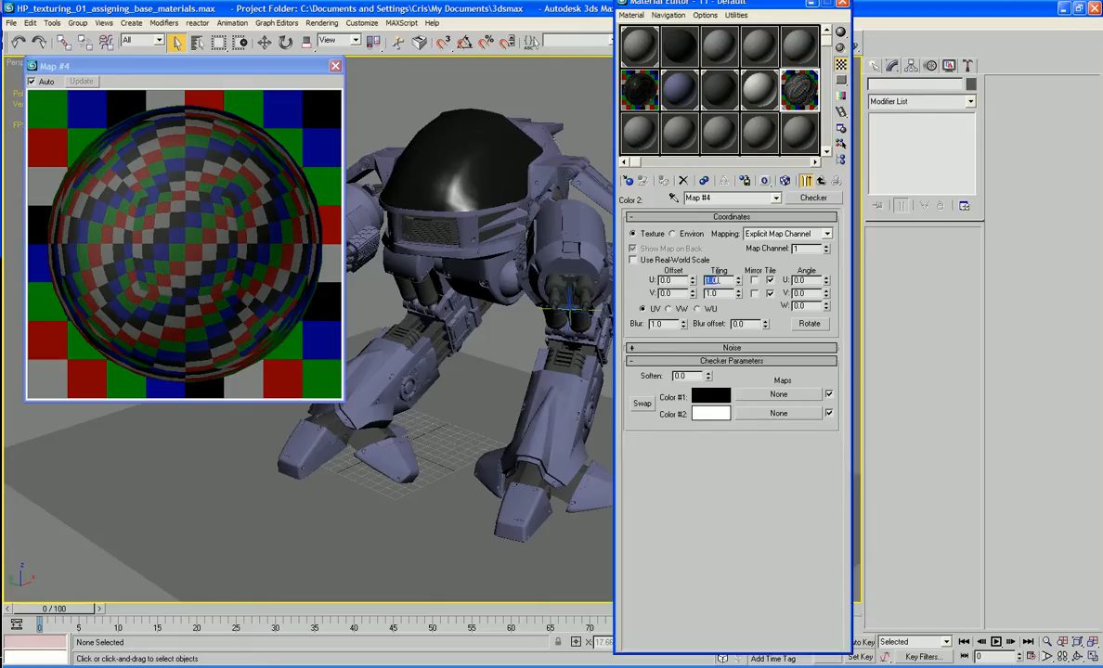
type("50")
key("Tab")
type("50")
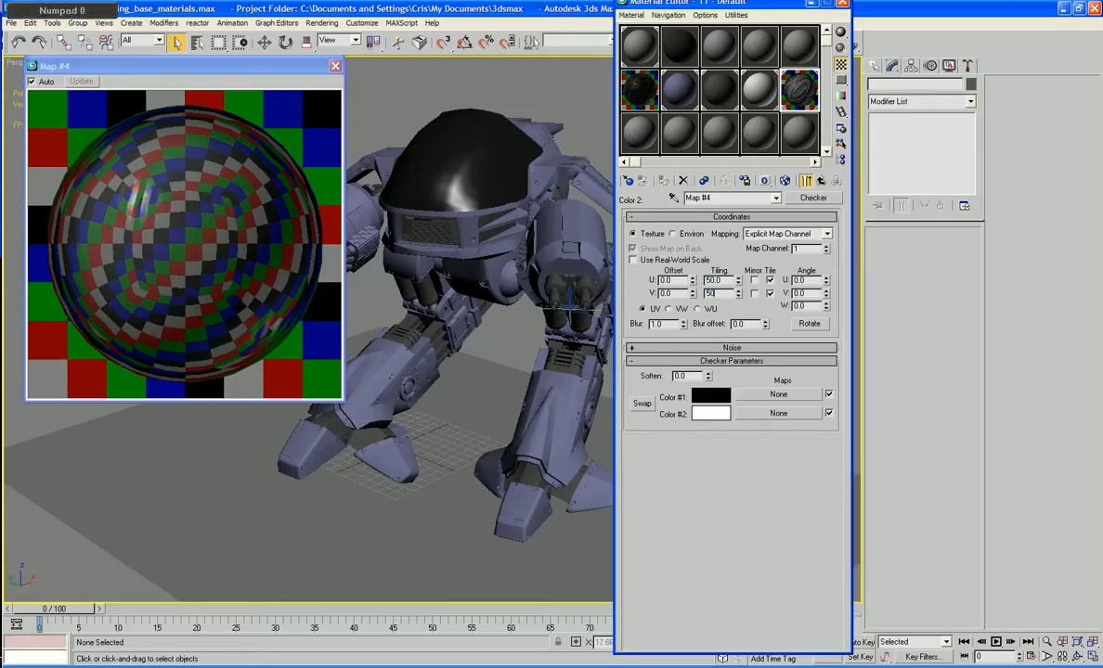
key("Return")
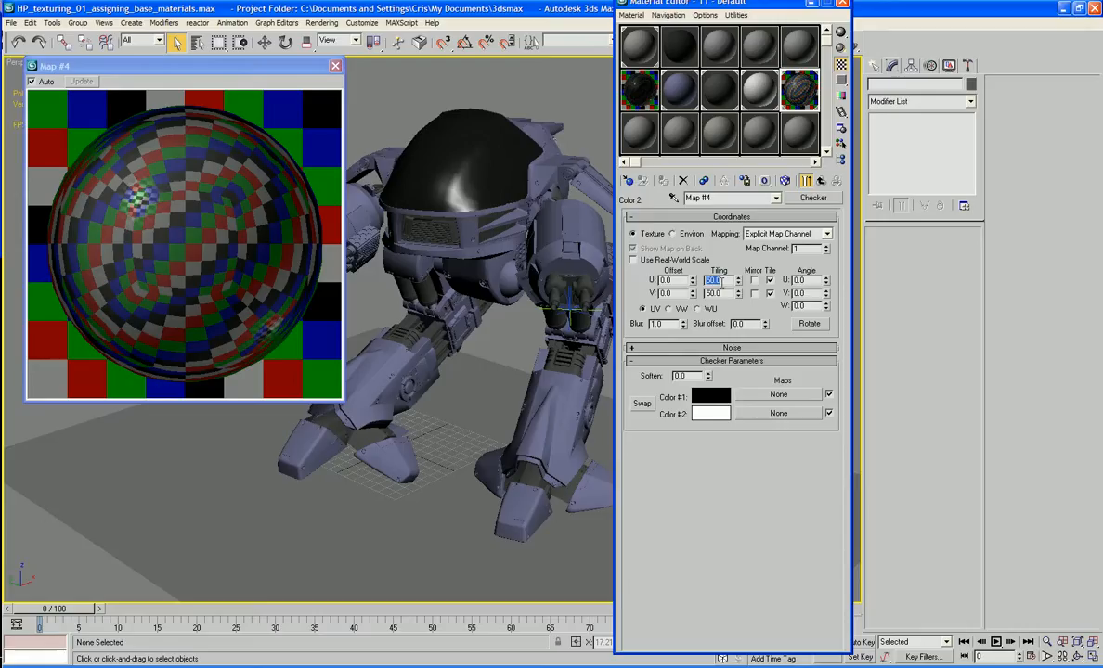
type("80")
key("Tab")
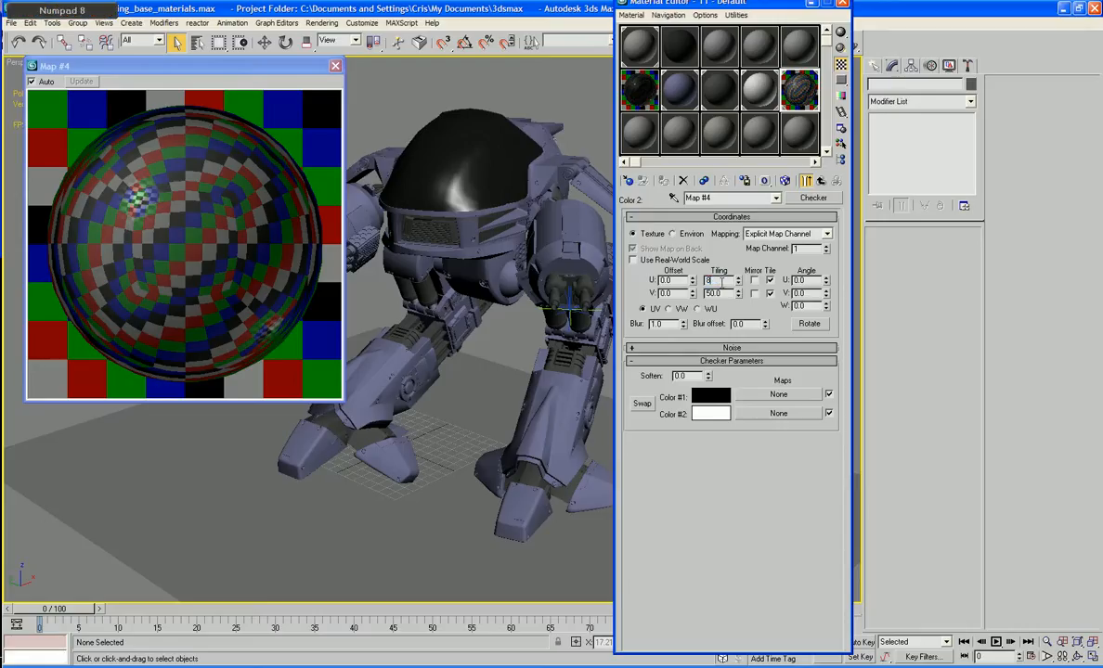
type("80")
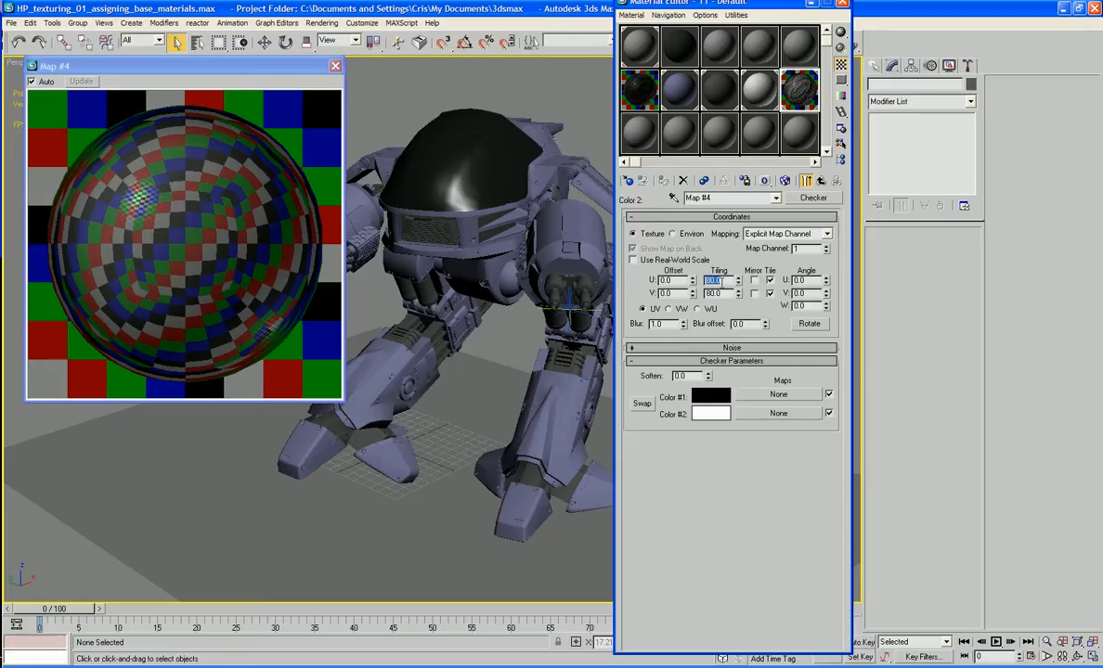
Set the Checker map's U and V tiling to 100.
type("100")
key("Tab")
type("100")
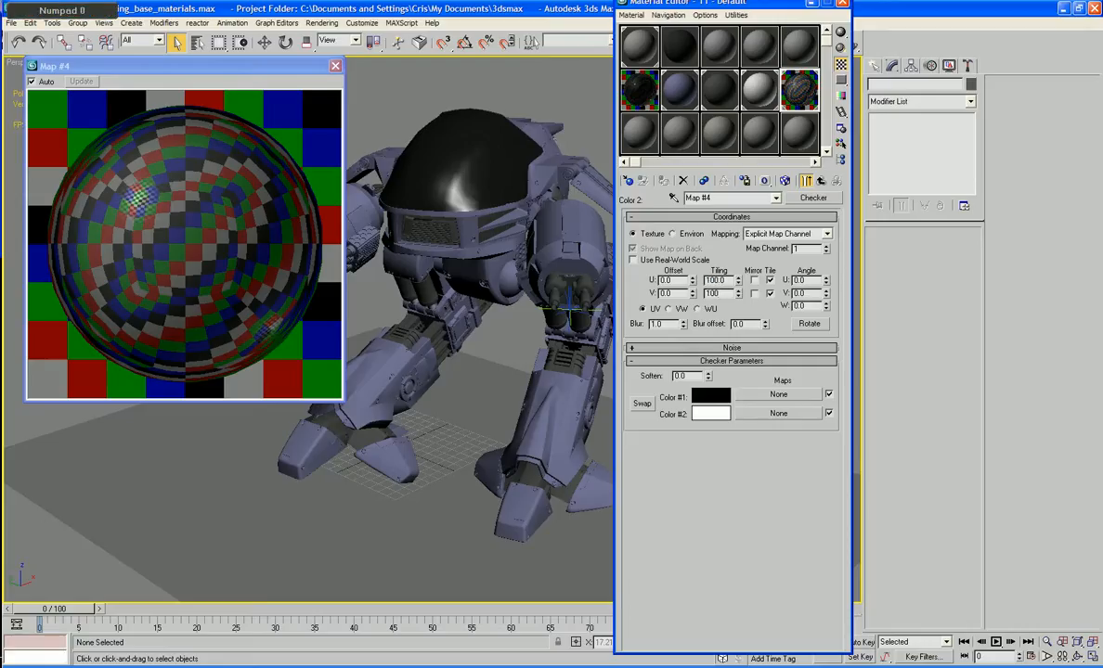
key("Return")
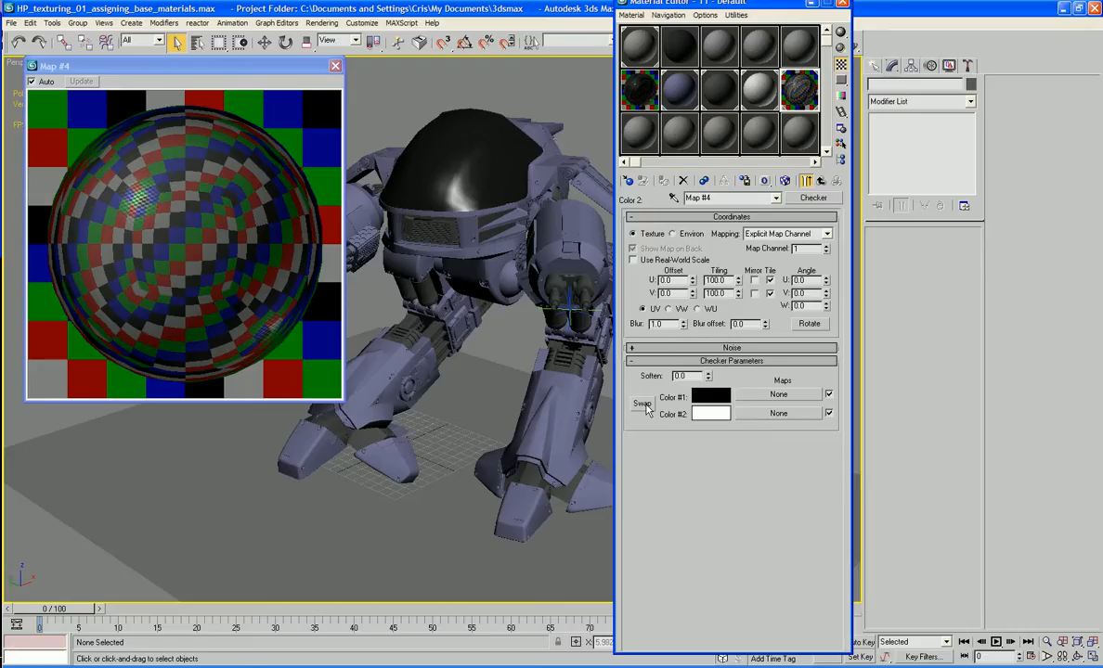
Set the Checker's second color to a mid grey with value 138 and return to the top-level material.
left_click(710, 413)
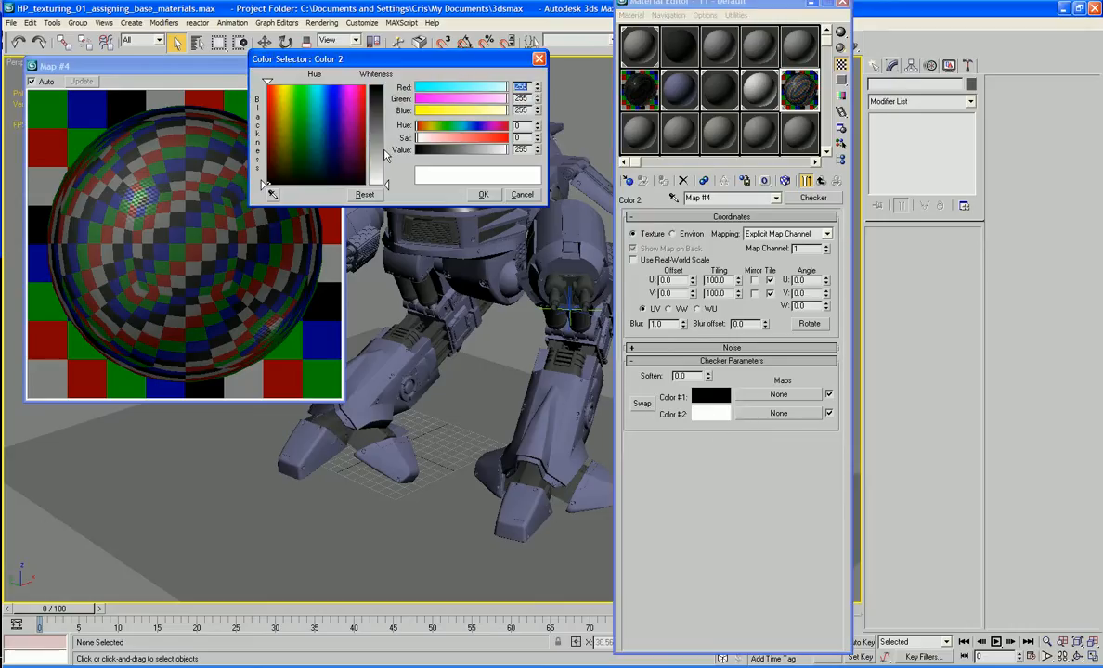
left_click(381, 128)
left_click_drag(380, 130, 381, 141)
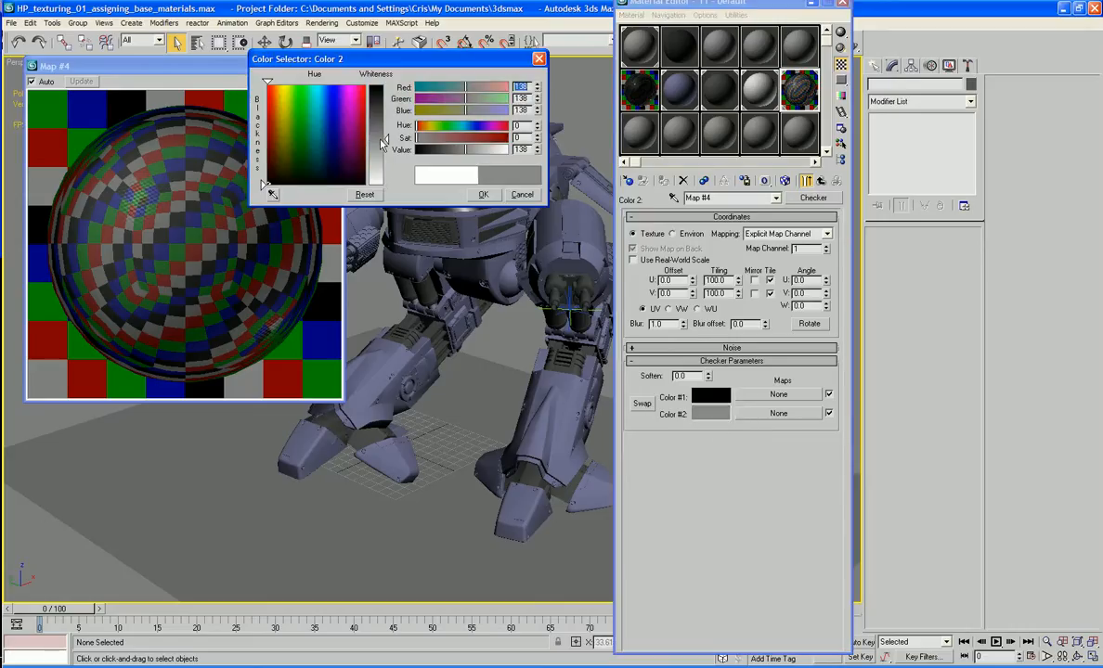
left_click(482, 195)
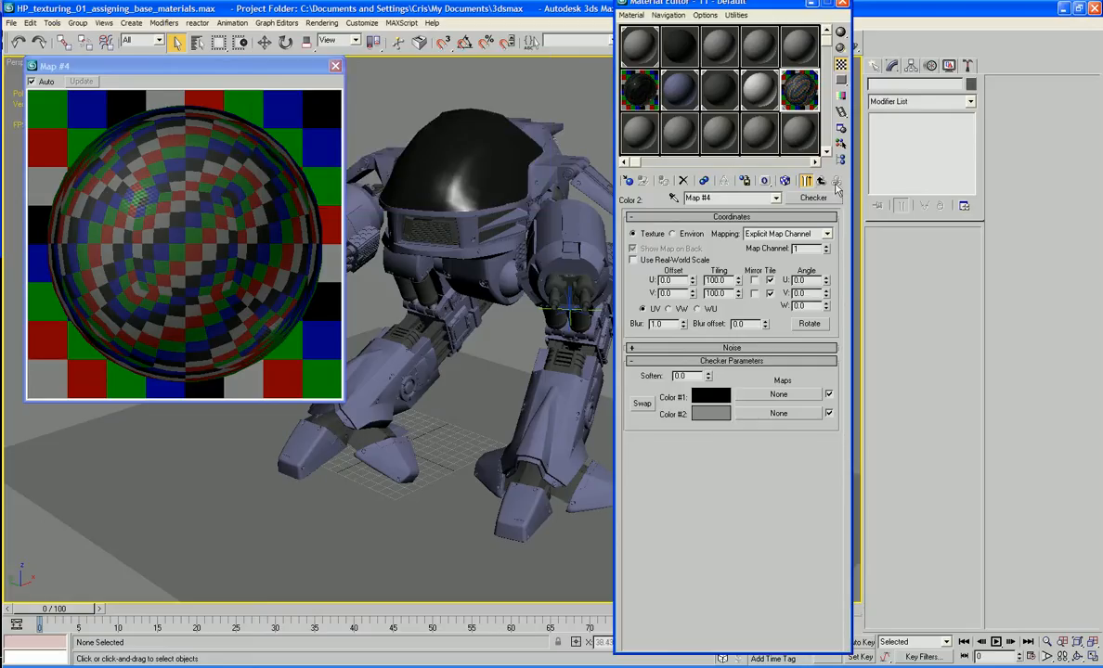
left_click(823, 182)
left_click(822, 182)
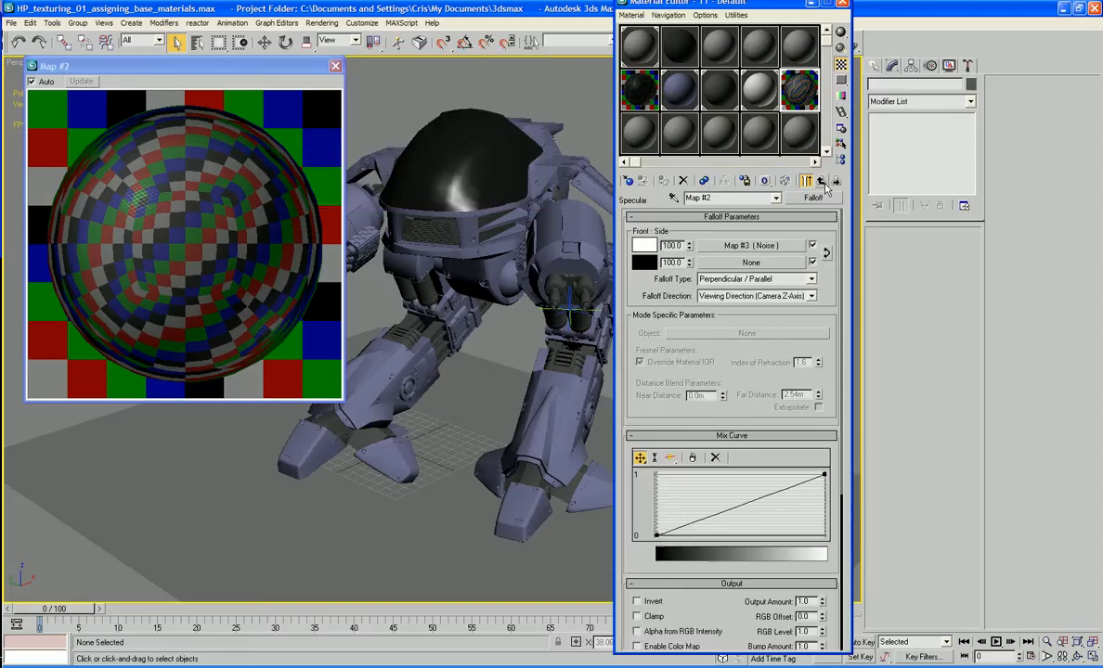
scroll(628, 427, "down", 5)
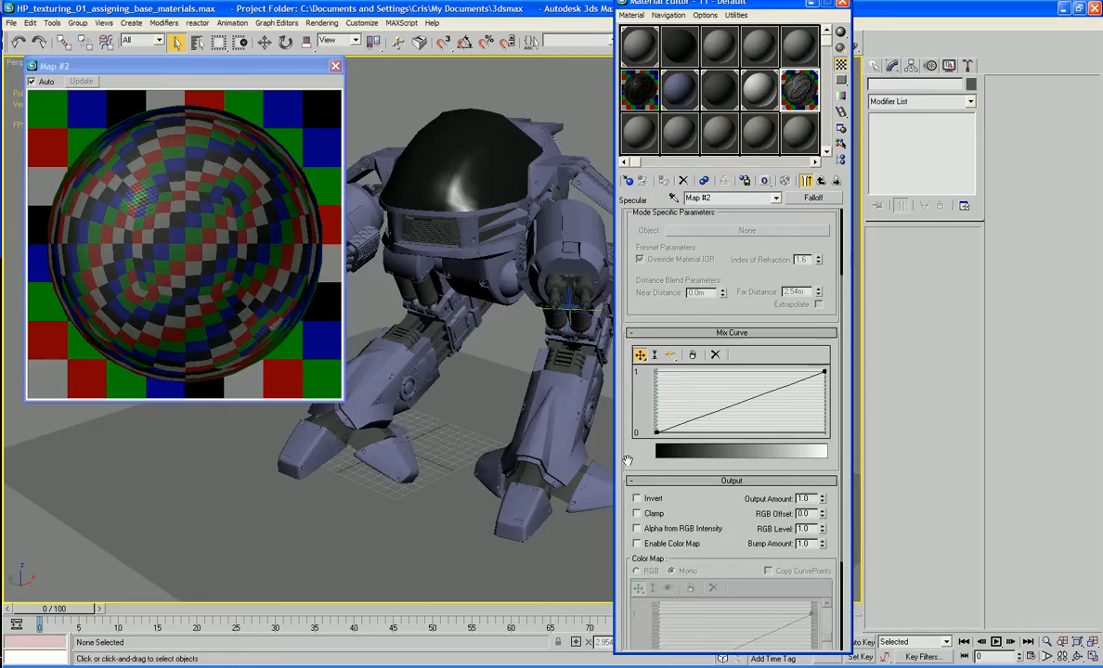
scroll(627, 427, "up", 8)
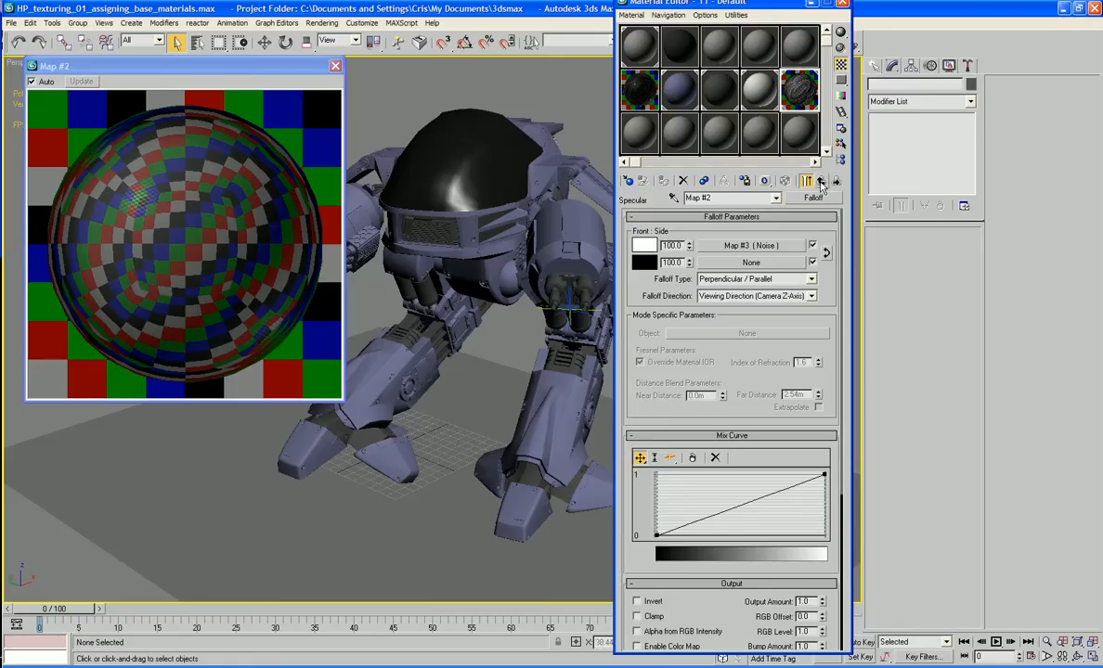
left_click(821, 182)
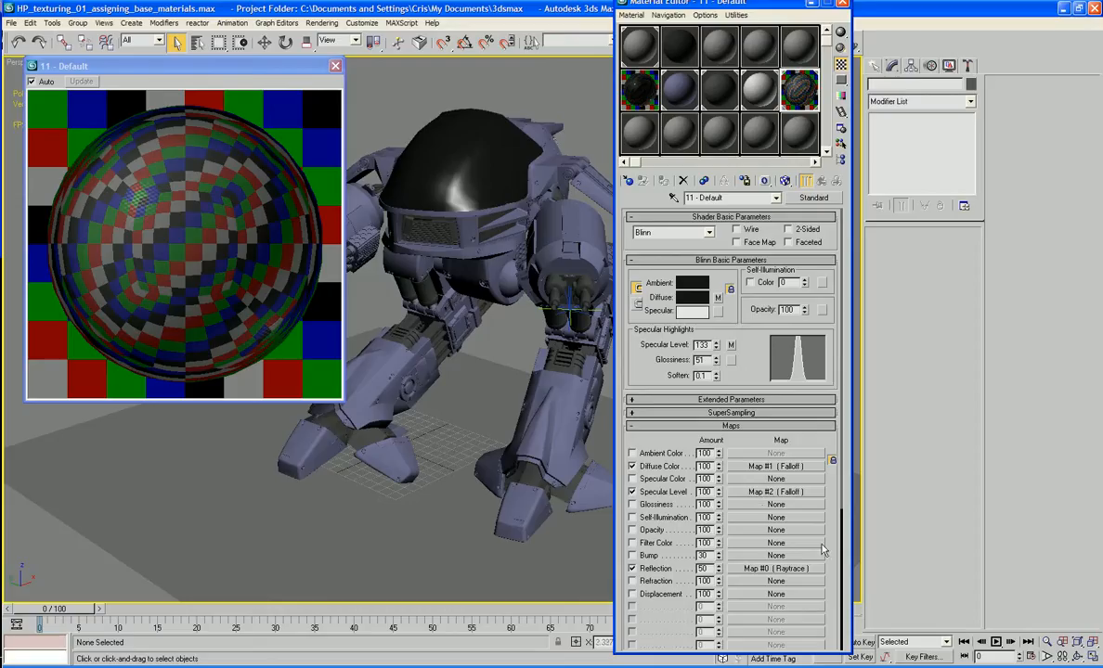
Lower the material's Raytrace reflection amount to 6.
scroll(831, 548, "down", 2)
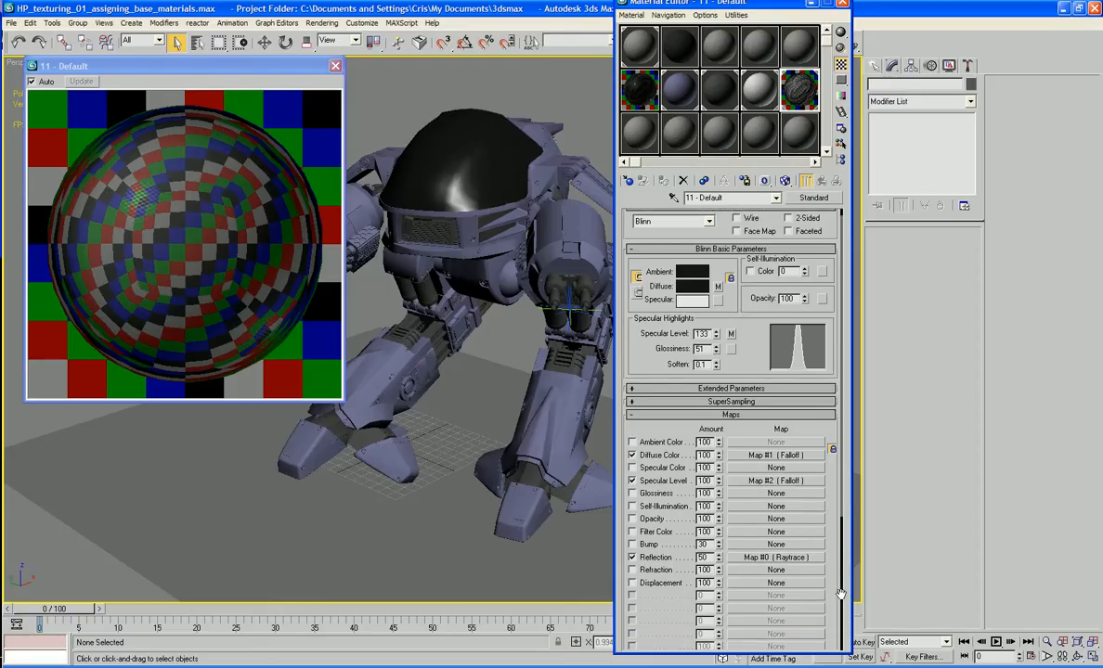
left_click_drag(835, 562, 835, 551)
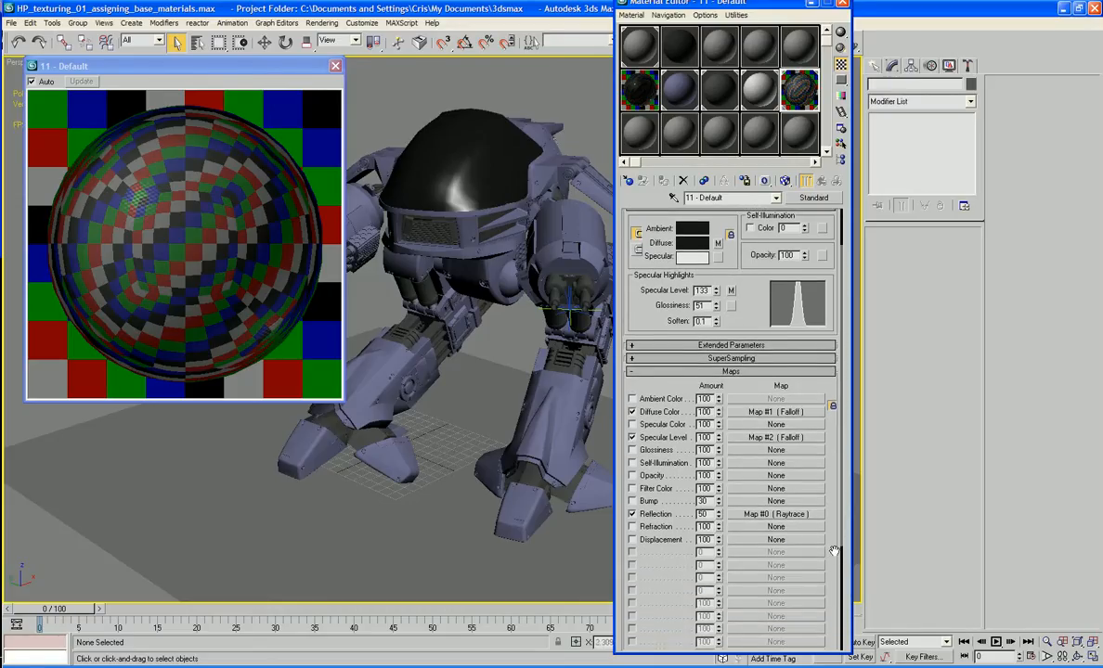
left_click(785, 514)
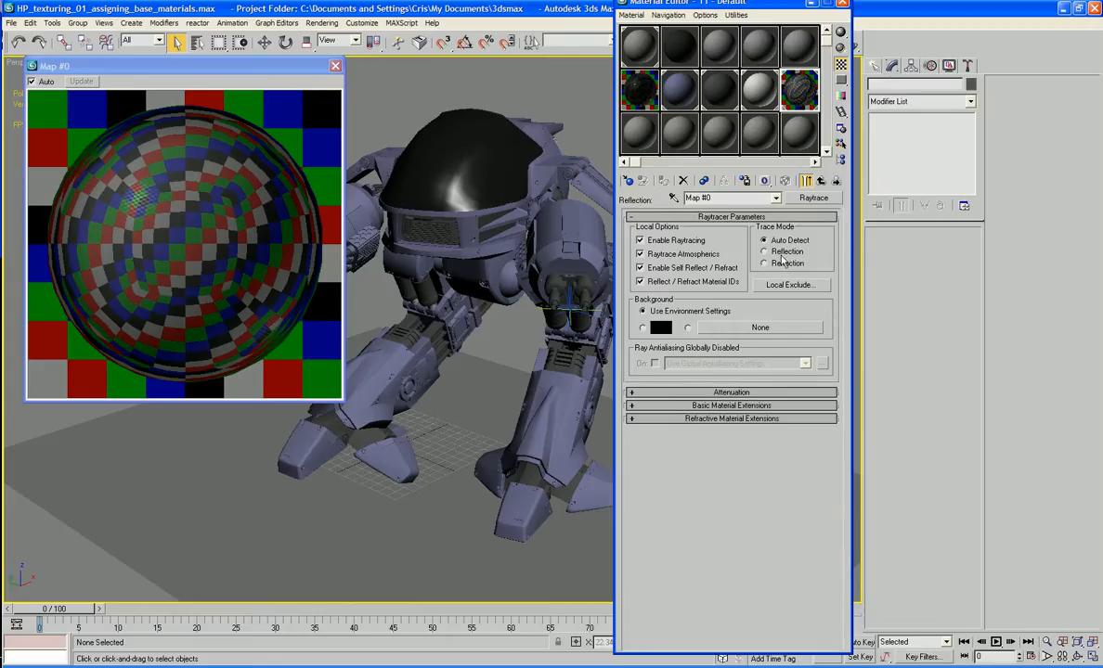
left_click(820, 180)
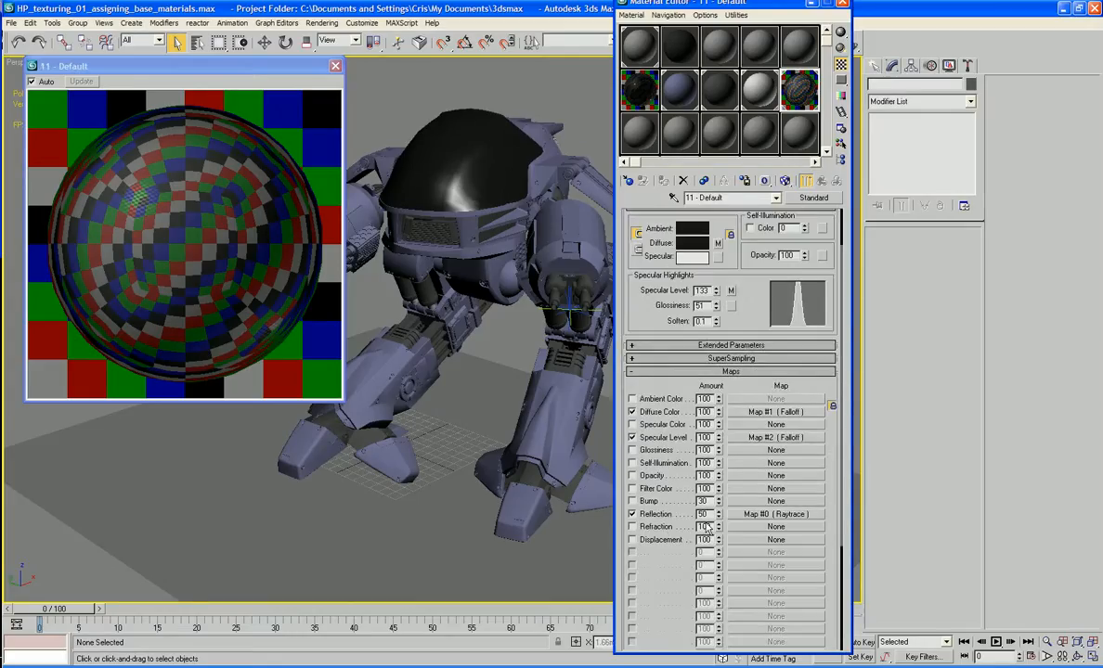
left_click_drag(719, 516, 718, 537)
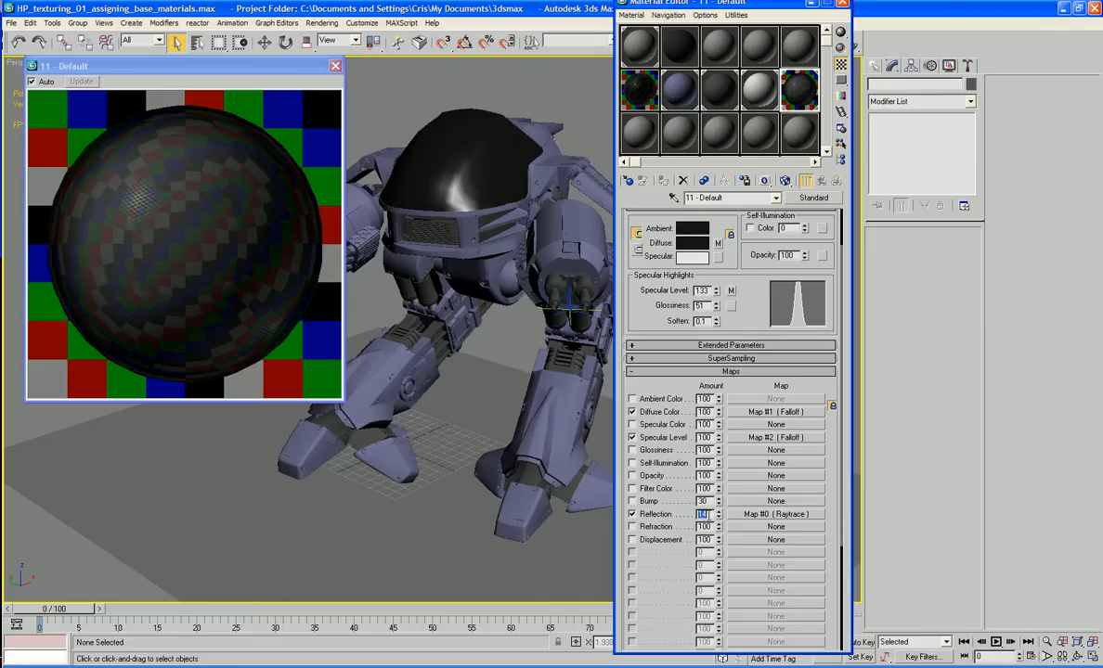
type("6")
key("Tab")
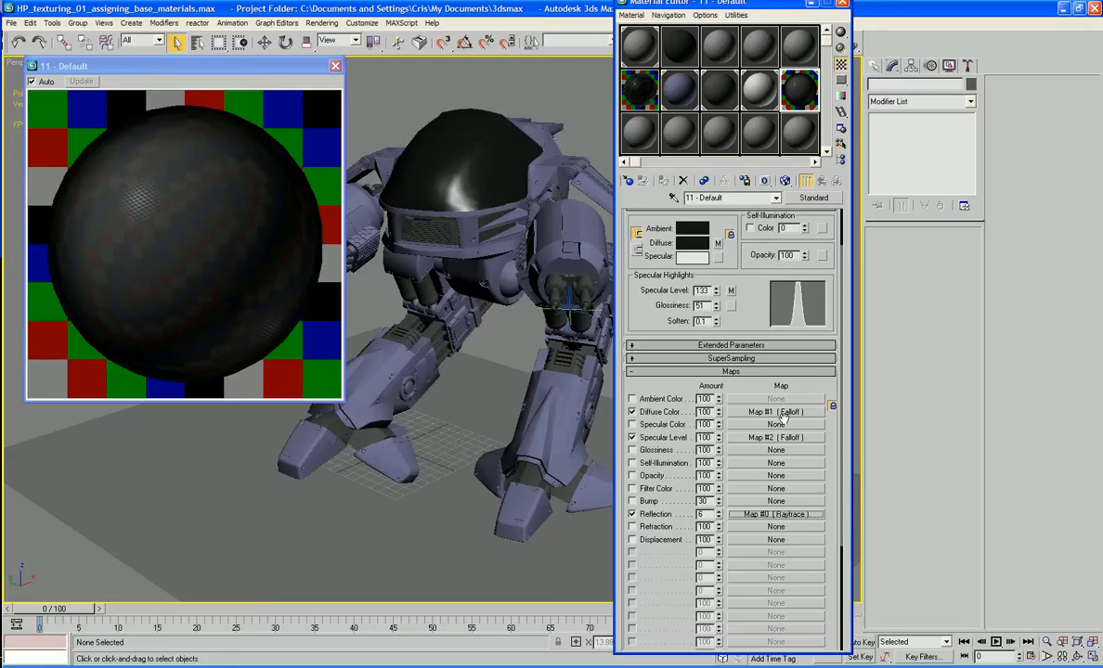
Soften the diffuse Falloff's mix curve by moving its lower point toward the start and its upper point inward and down.
scroll(834, 268, "up", 3)
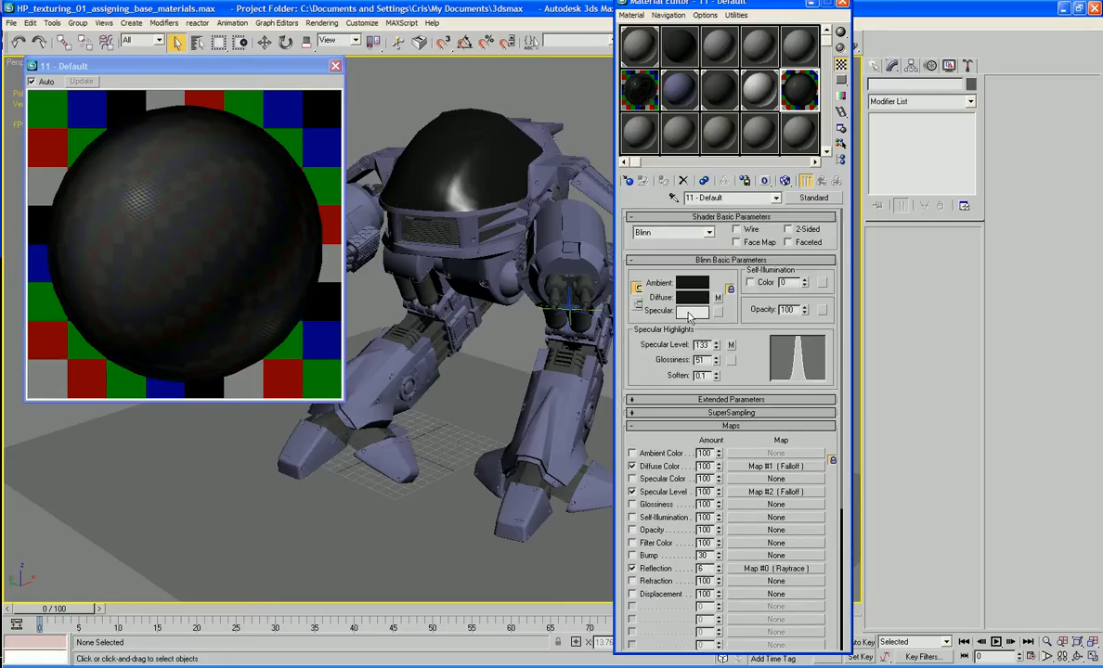
left_click(719, 299)
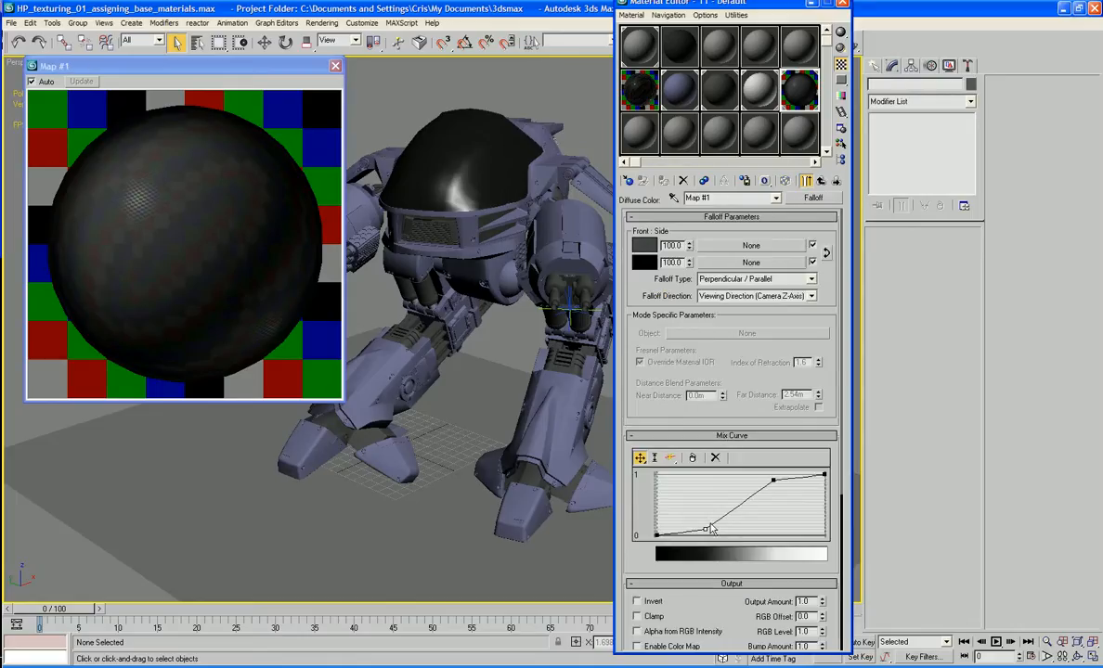
mouse_move(702, 535)
left_mouse_down()
mouse_move(725, 534)
mouse_move(685, 532)
left_mouse_up()
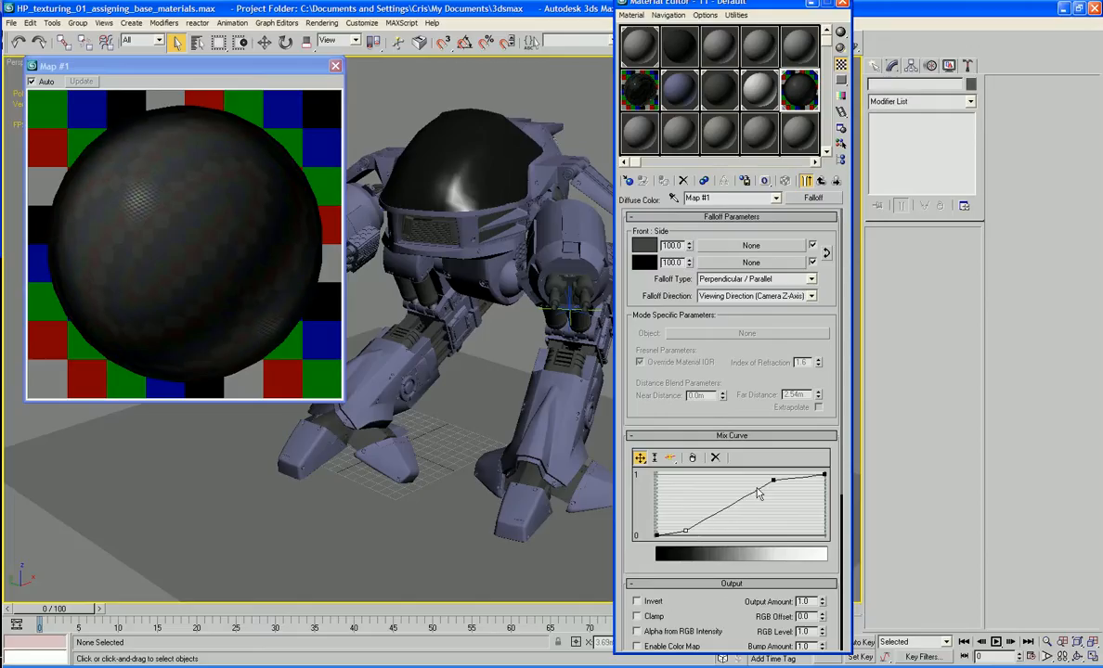
left_click_drag(771, 479, 748, 495)
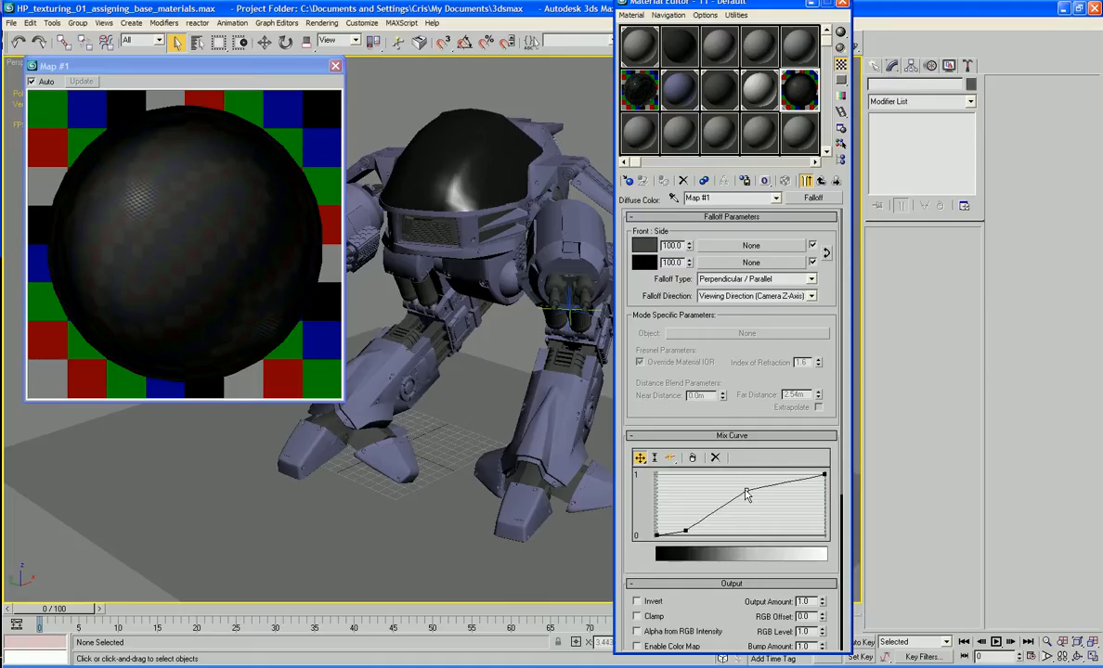
left_click(685, 531)
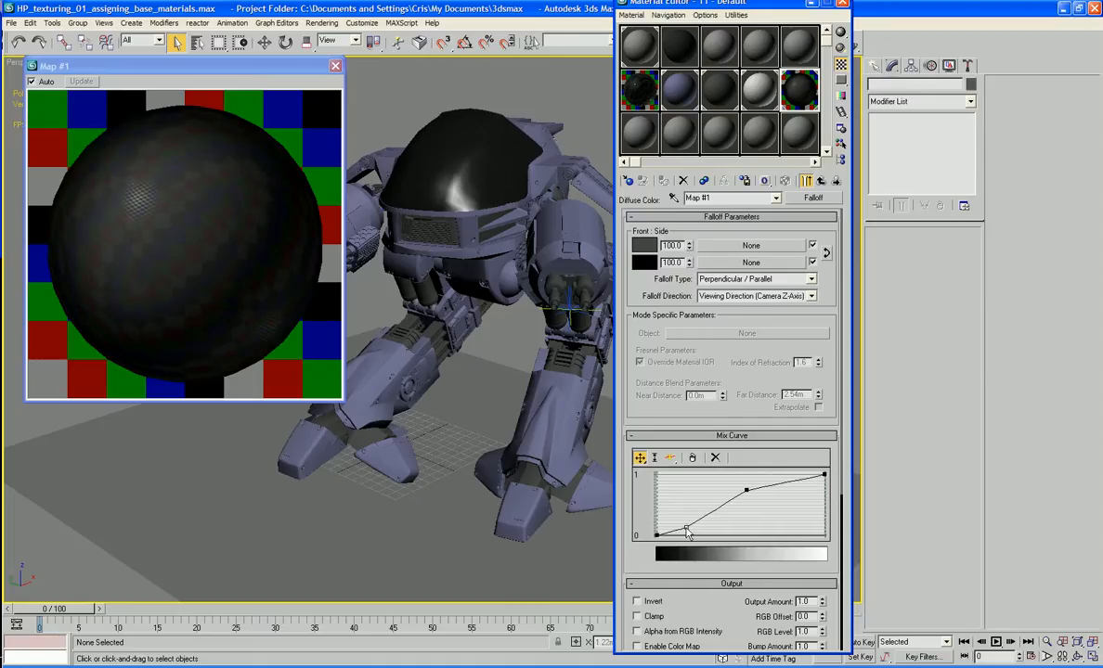
Set the diffuse Falloff's front color to a dark grey with value 49 and return to the parent material.
left_click(640, 247)
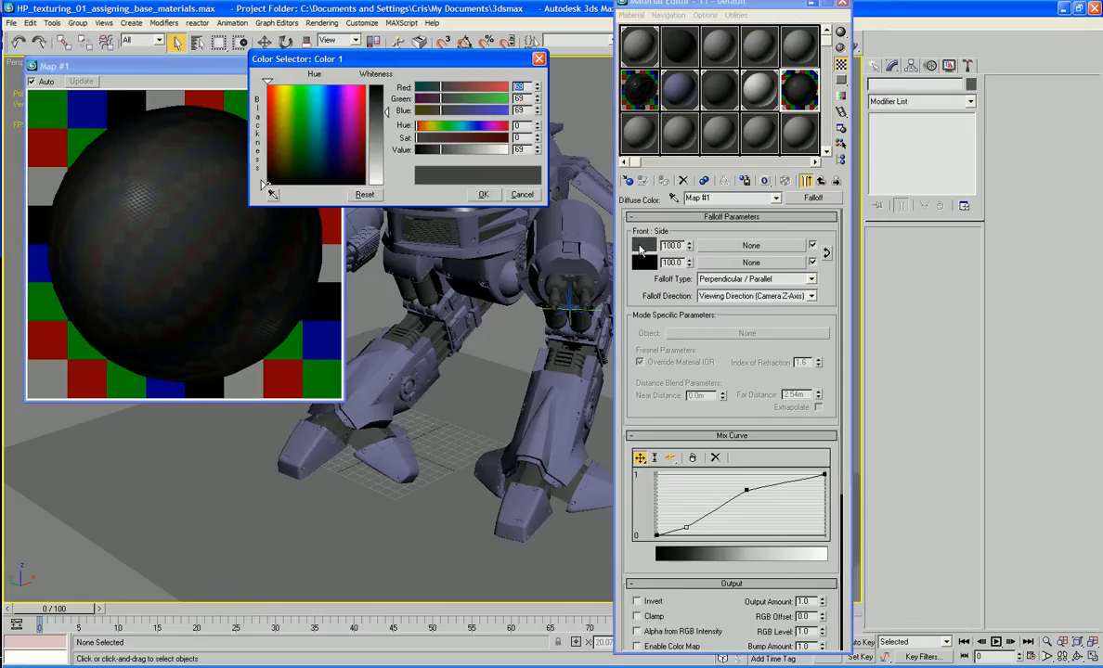
left_click_drag(422, 149, 454, 150)
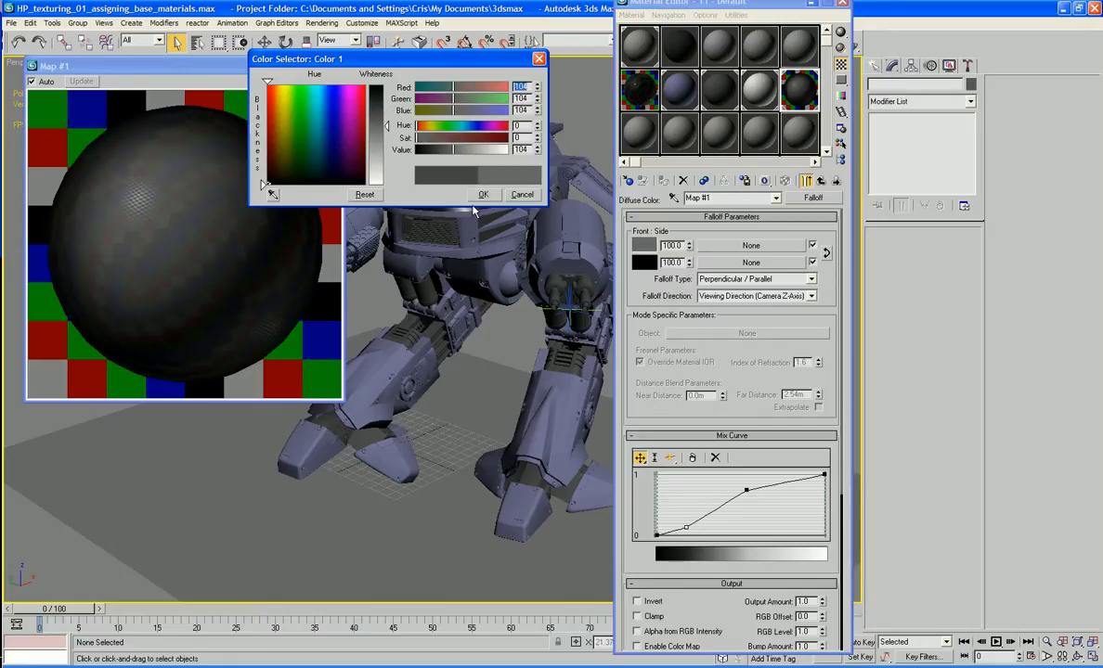
left_click_drag(377, 116, 379, 107)
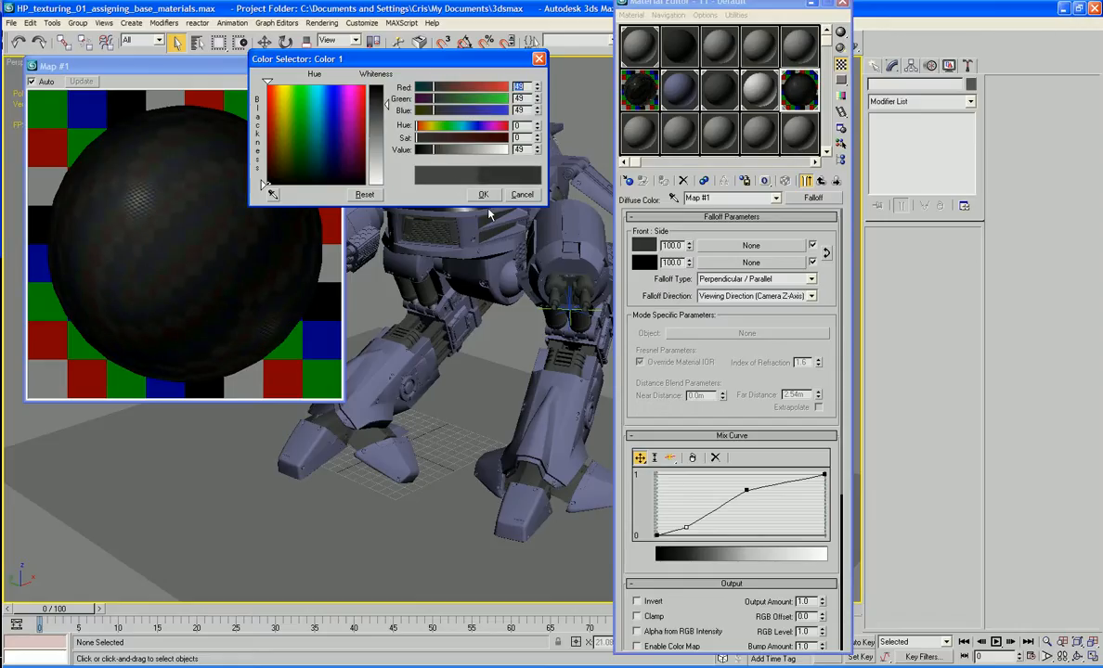
left_click(482, 195)
left_click(822, 182)
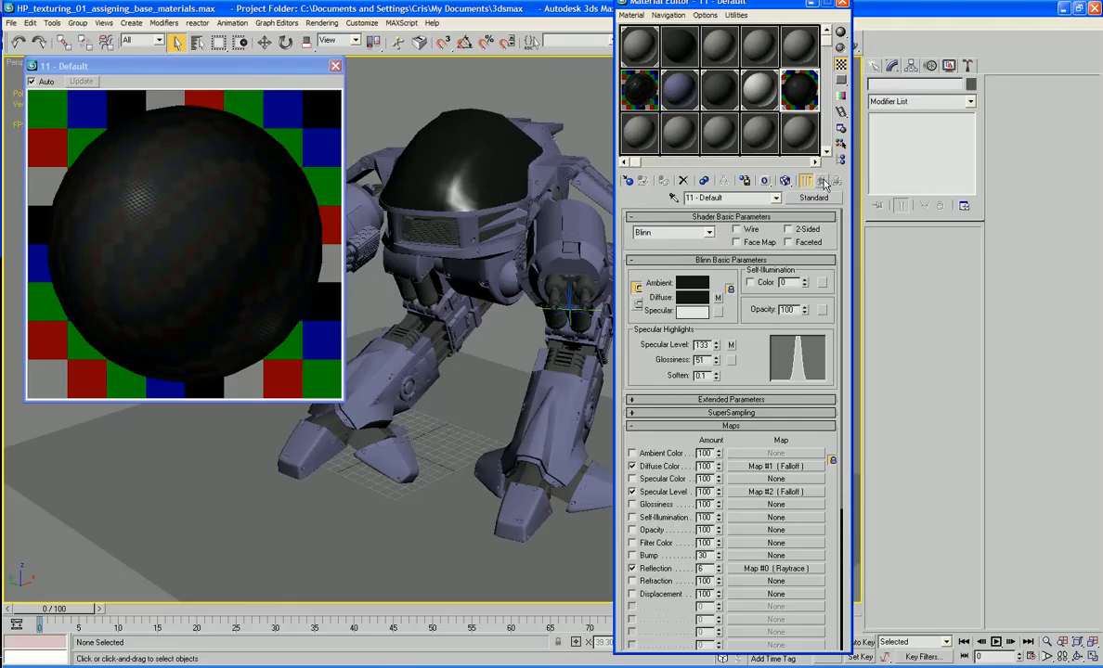
Set the specular Falloff's Noise map to the Fractal type with a size of 15 and 5 levels.
left_click(775, 492)
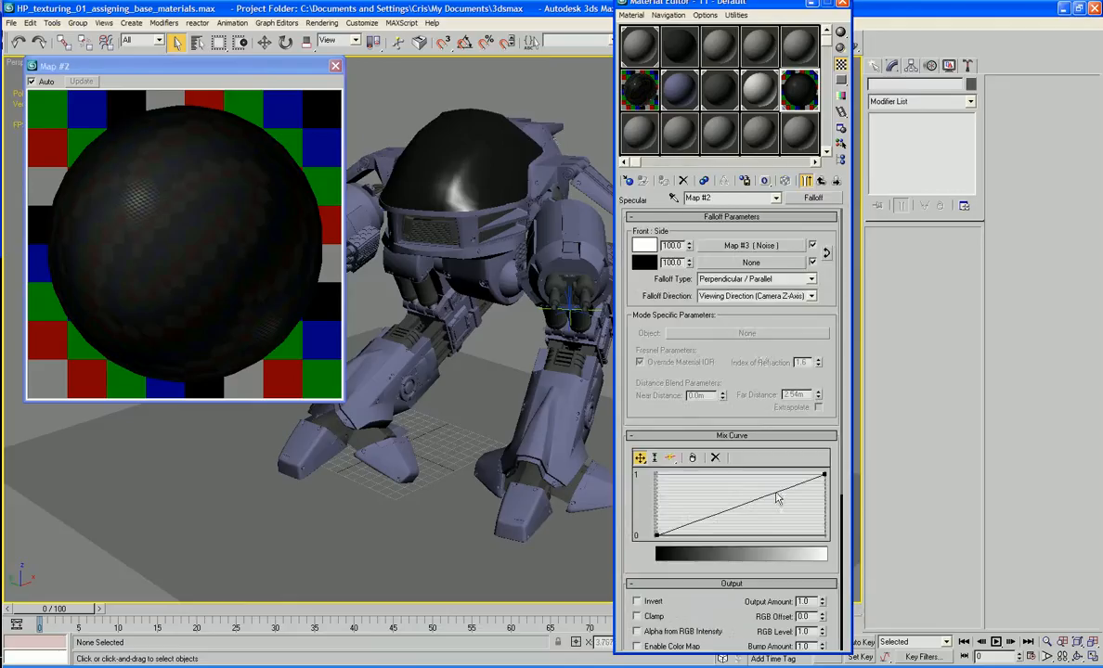
left_click(725, 246)
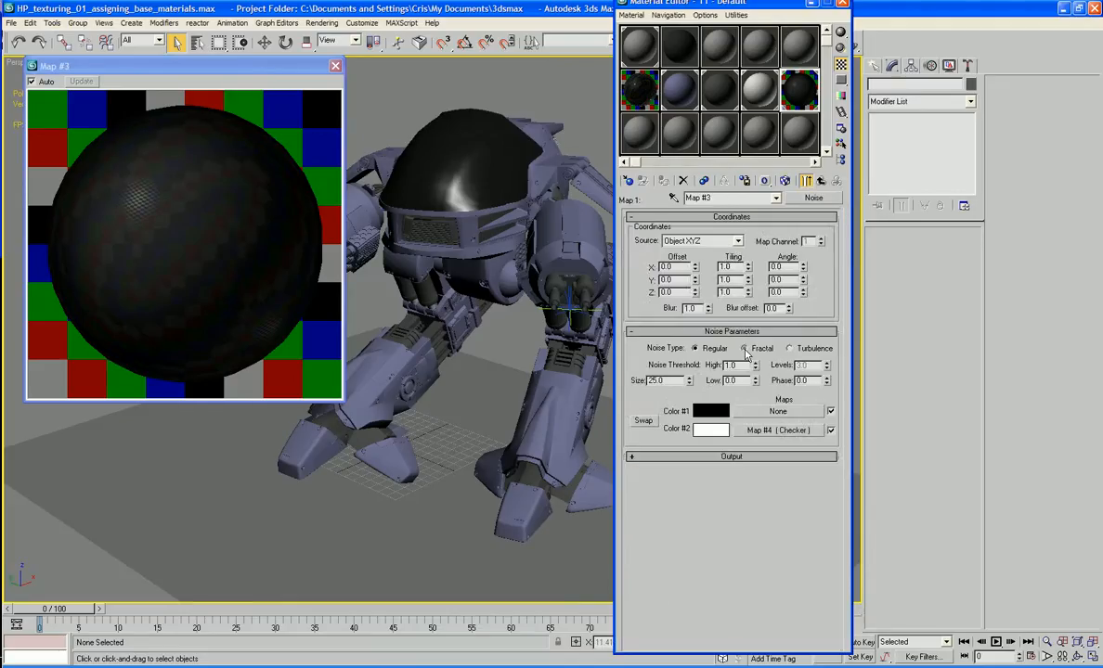
left_click(744, 349)
left_click_drag(686, 381, 692, 414)
double_click(656, 381)
type("15")
double_click(805, 365)
type("5")
key("Tab")
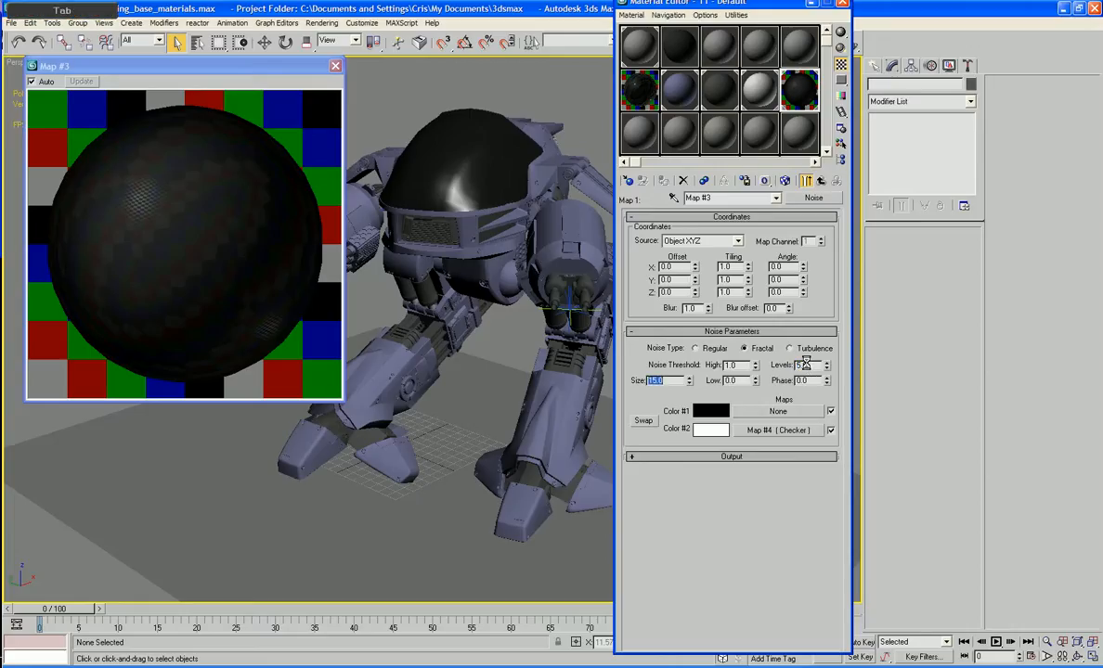
Assign a Dent map to the Noise's first color with a strength of 4 and 3 iterations.
left_click(776, 411)
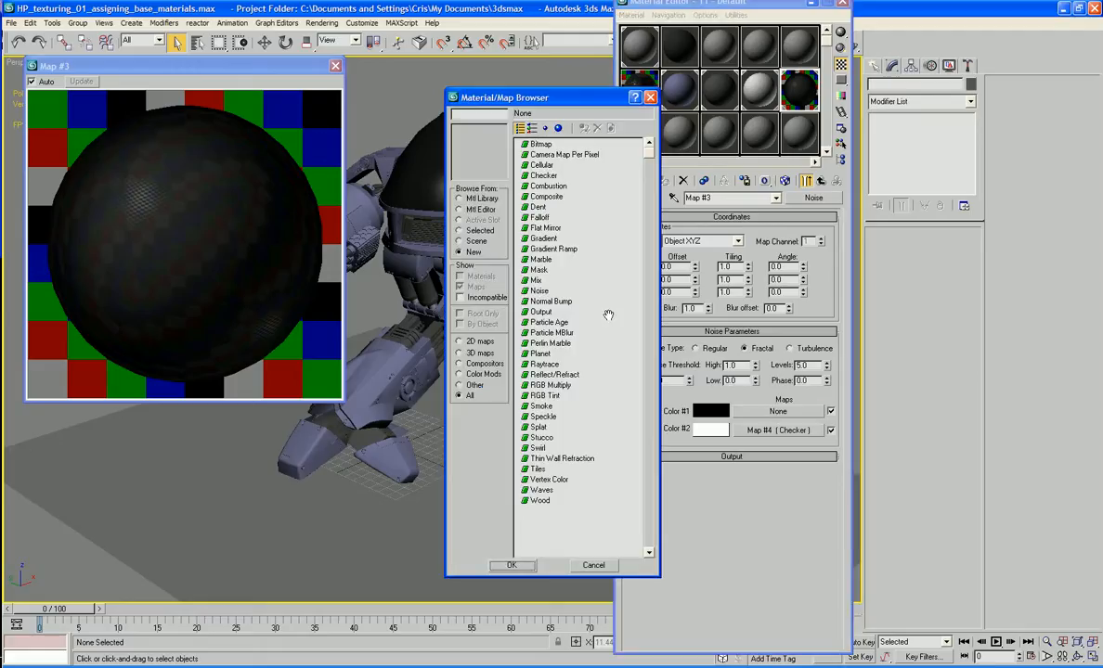
double_click(537, 207)
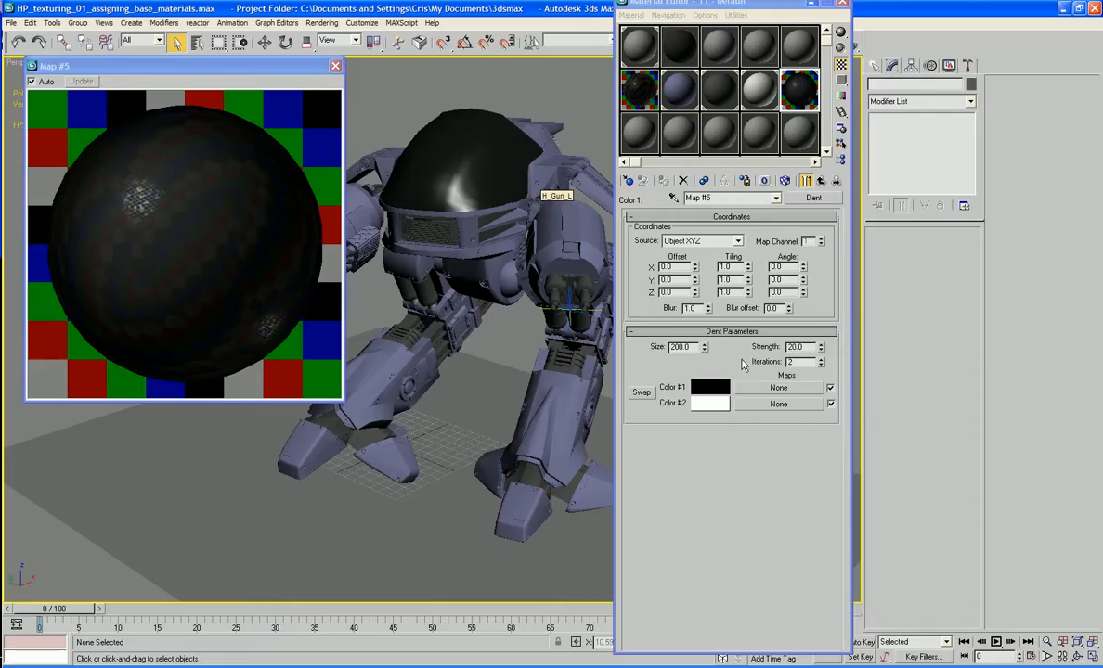
double_click(795, 348)
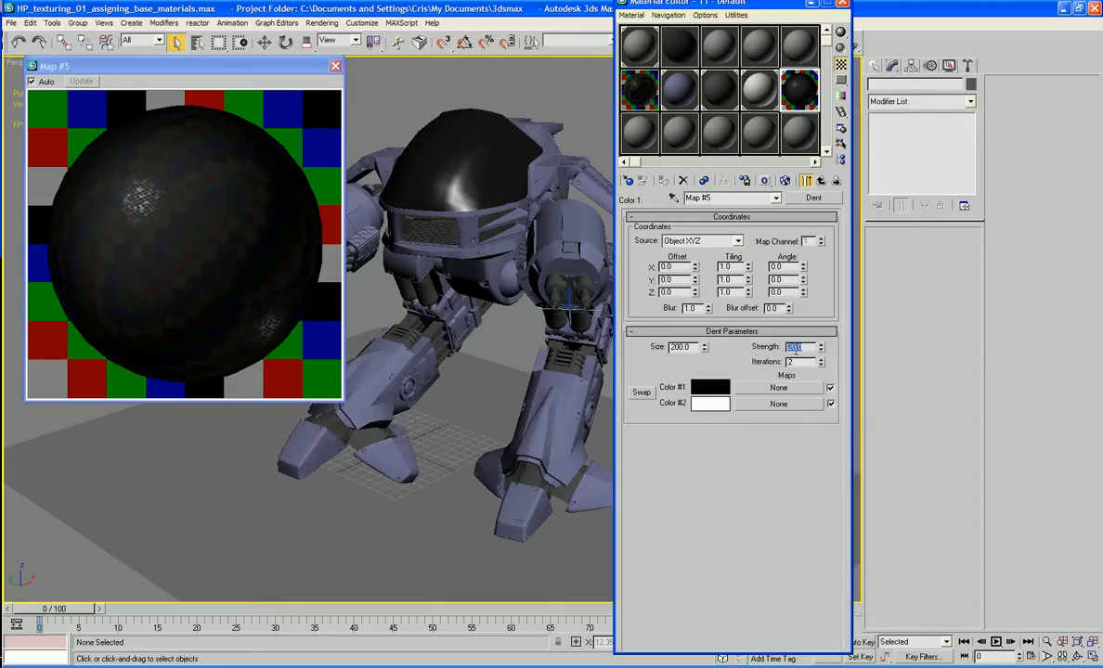
type("2")
key("Tab")
type("4")
key("Tab")
type("3")
Set the Dent map's size to 100 and return to the specular Falloff map.
double_click(675, 347)
type("100")
key("Return")
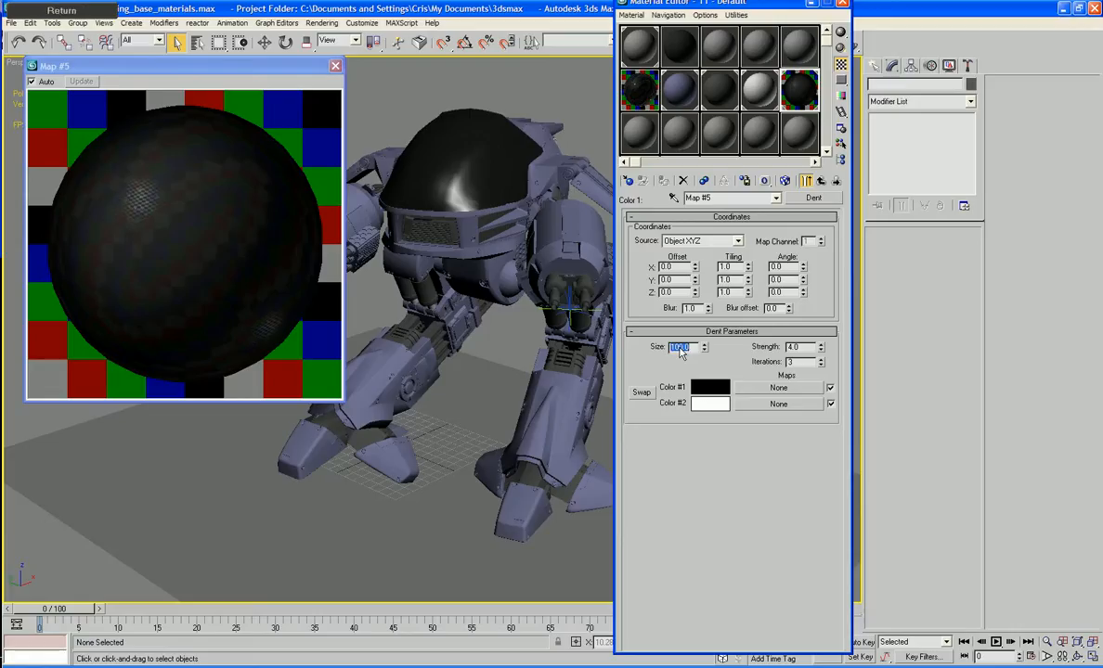
type("100")
key("Return")
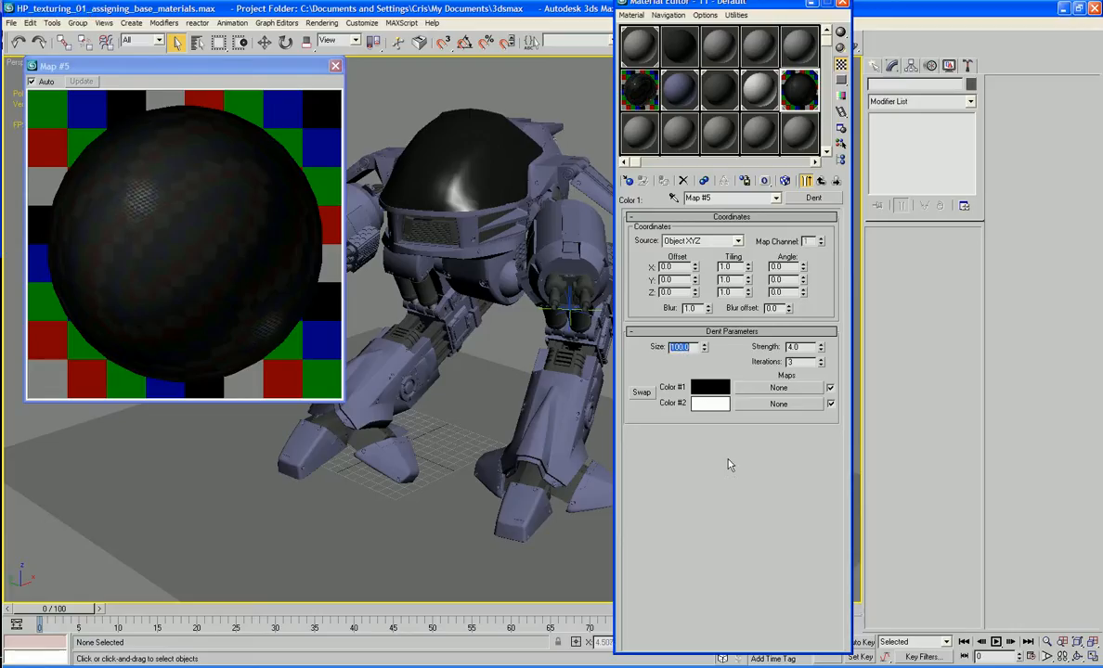
left_click(820, 181)
left_click(821, 181)
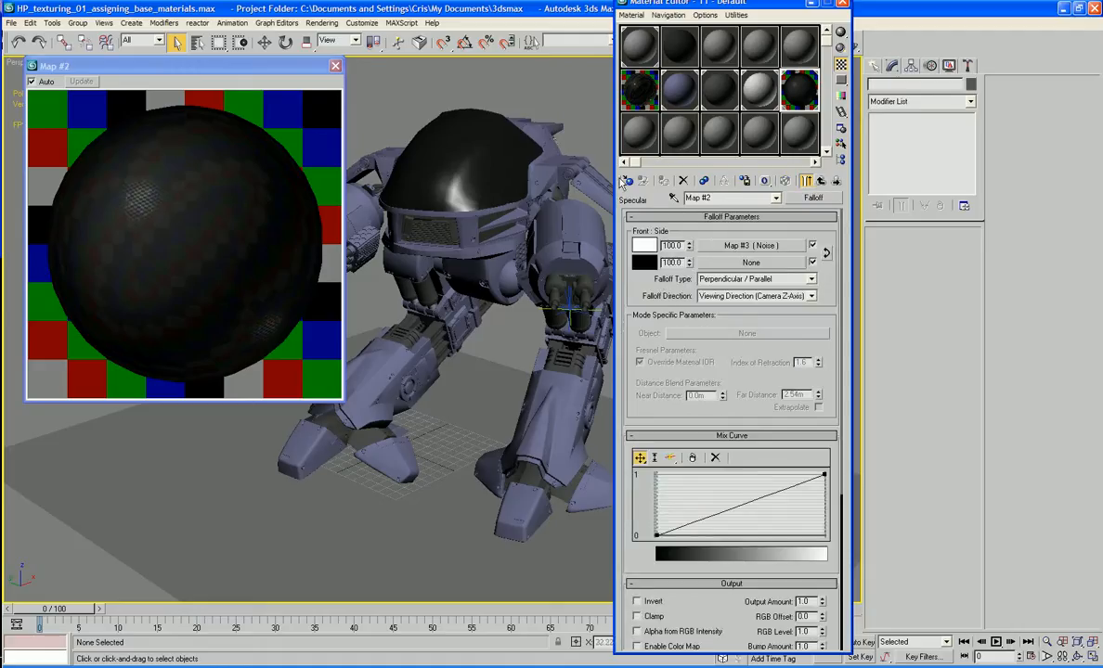
Return to the top-level material and rename it Head_Visor.
middle_click_drag(512, 173, 539, 177)
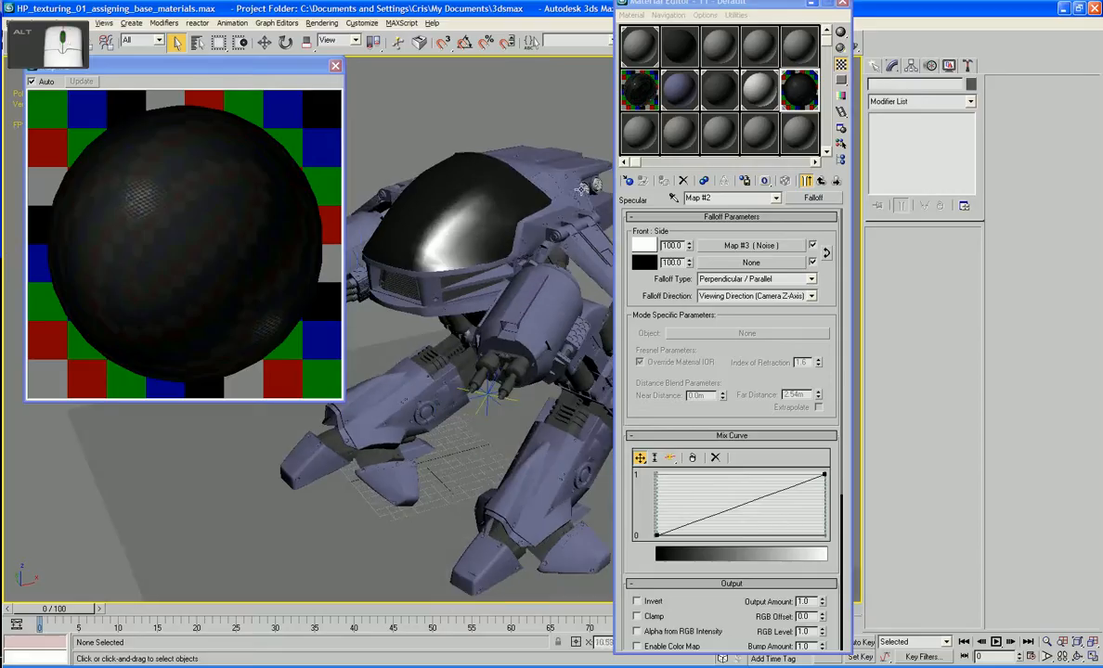
left_click(821, 181)
double_click(733, 199)
left_click_drag(733, 200, 633, 203)
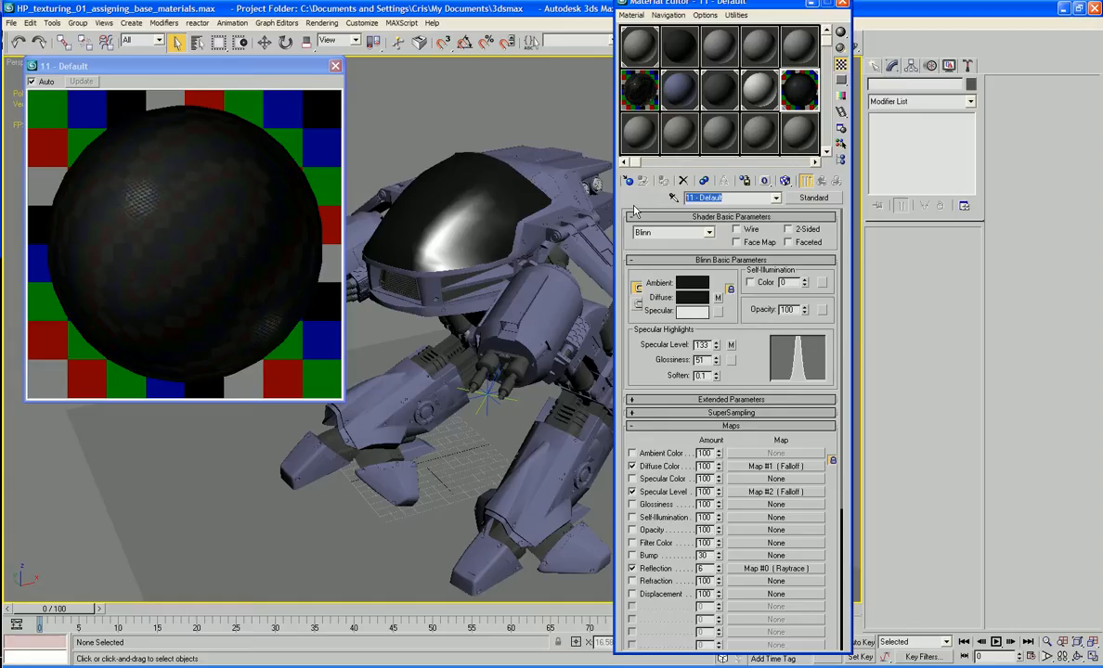
type("Head_Viso")
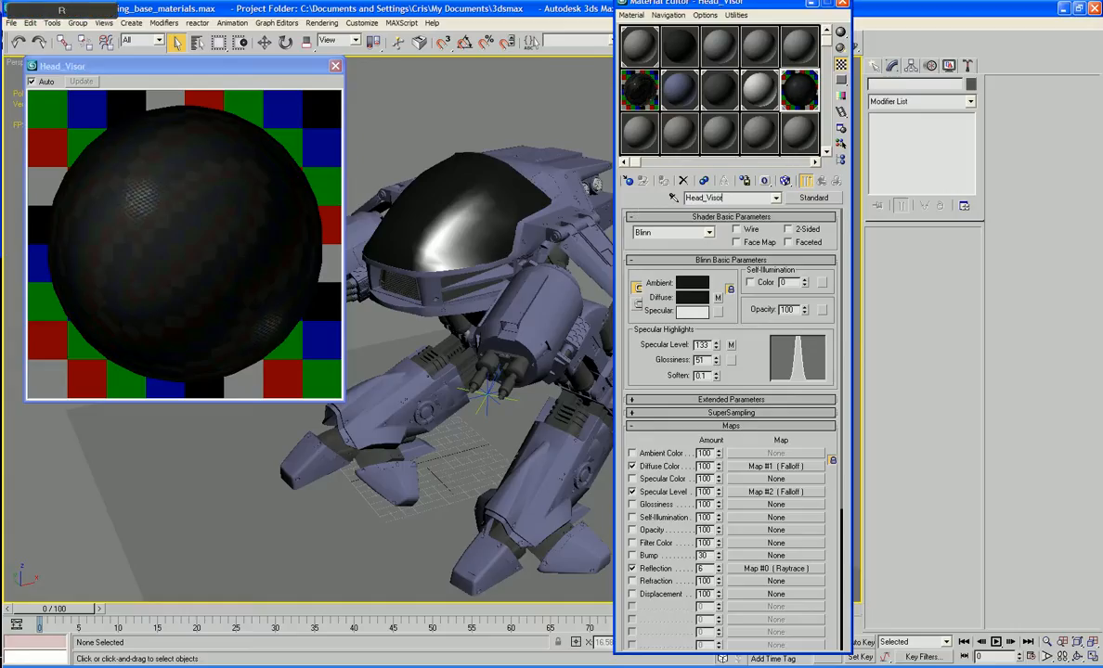
type("r")
key("Return")
Lower the Head_Visor material's specular level to 82 and its glossiness to 29.
middle_click_drag(557, 325, 536, 357)
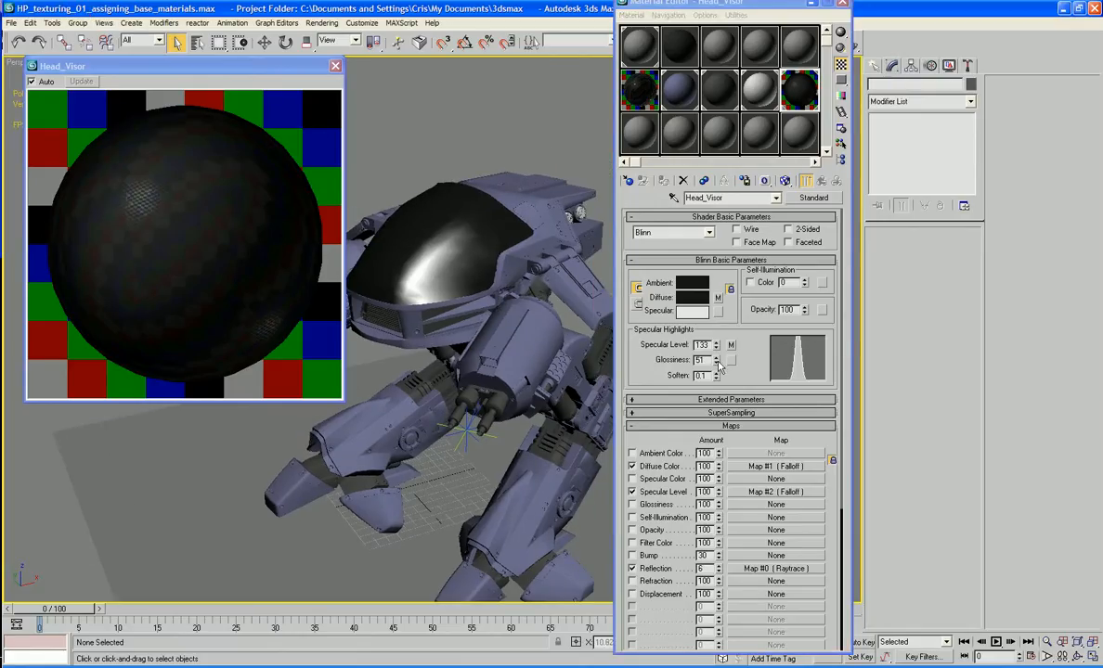
left_click_drag(716, 347, 718, 381)
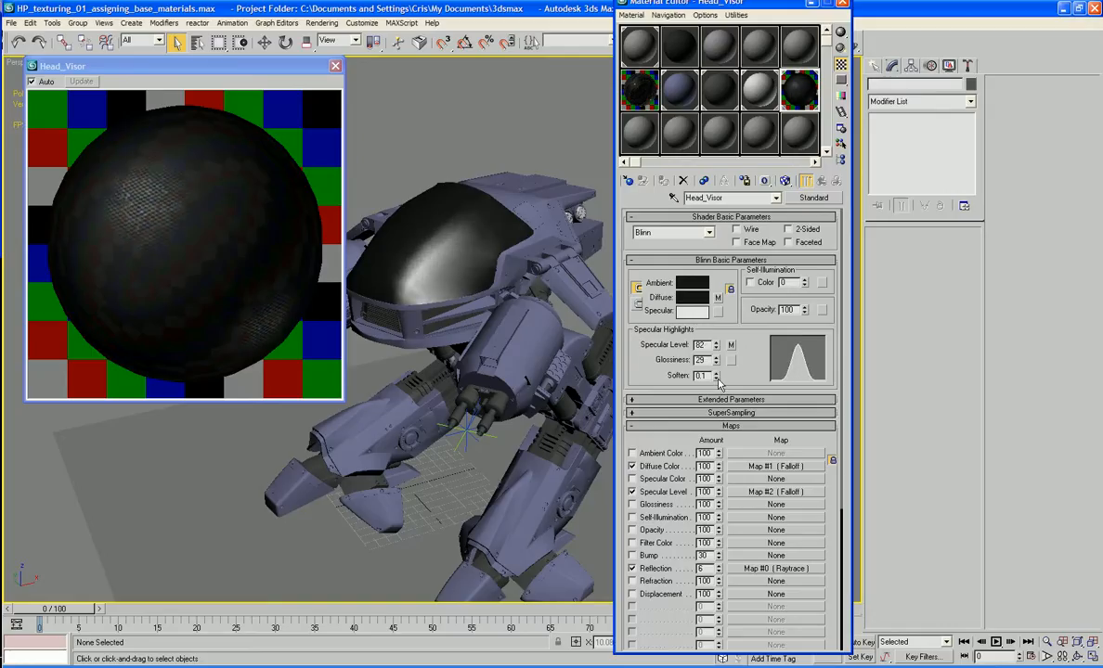
scroll(464, 345, "up", 3)
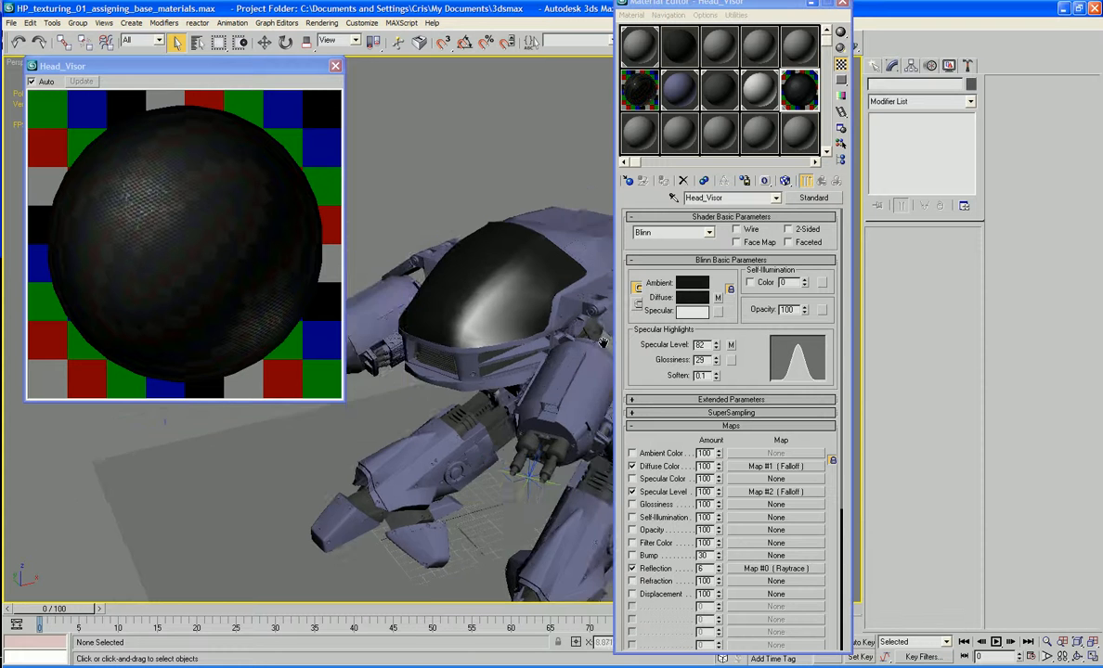
scroll(465, 345, "up", 3)
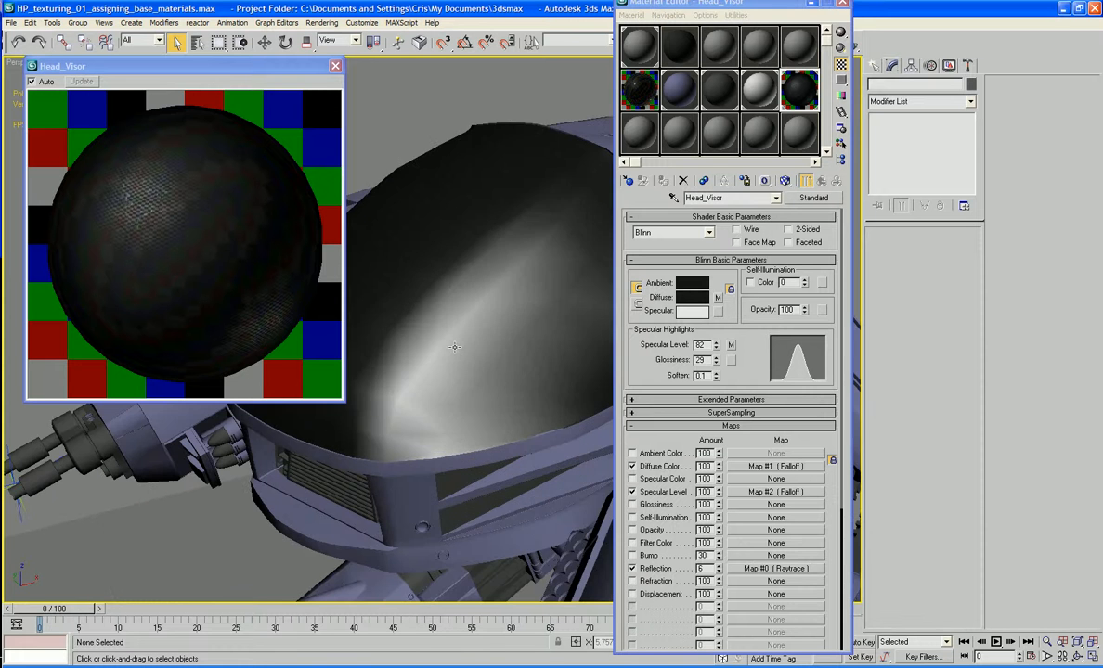
key("F9")
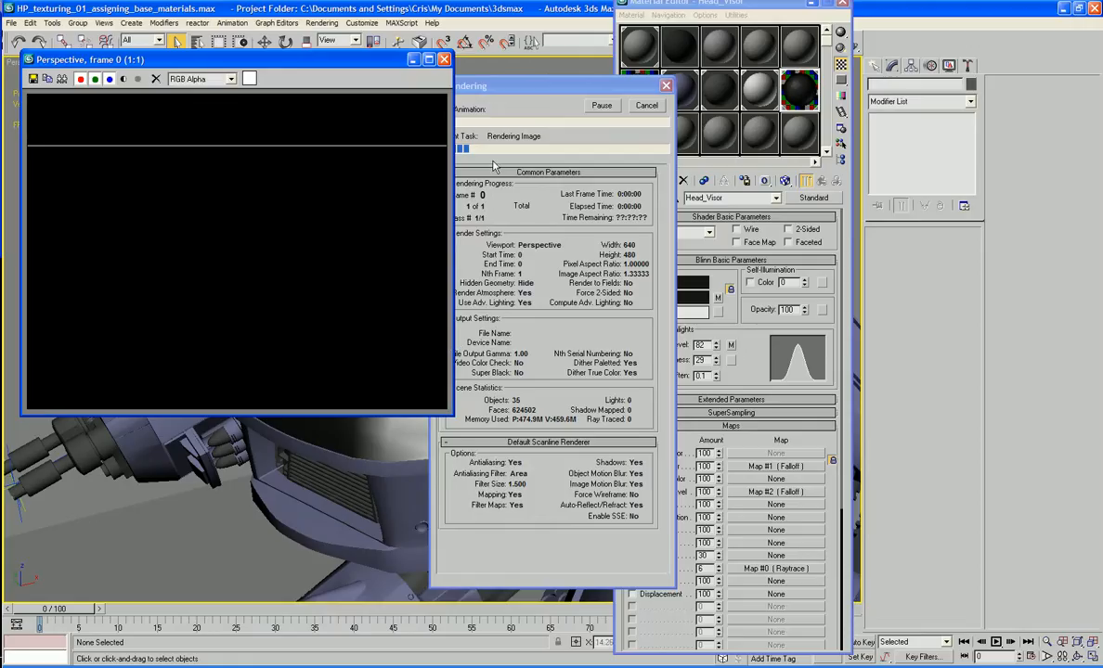
left_click_drag(492, 89, 553, 77)
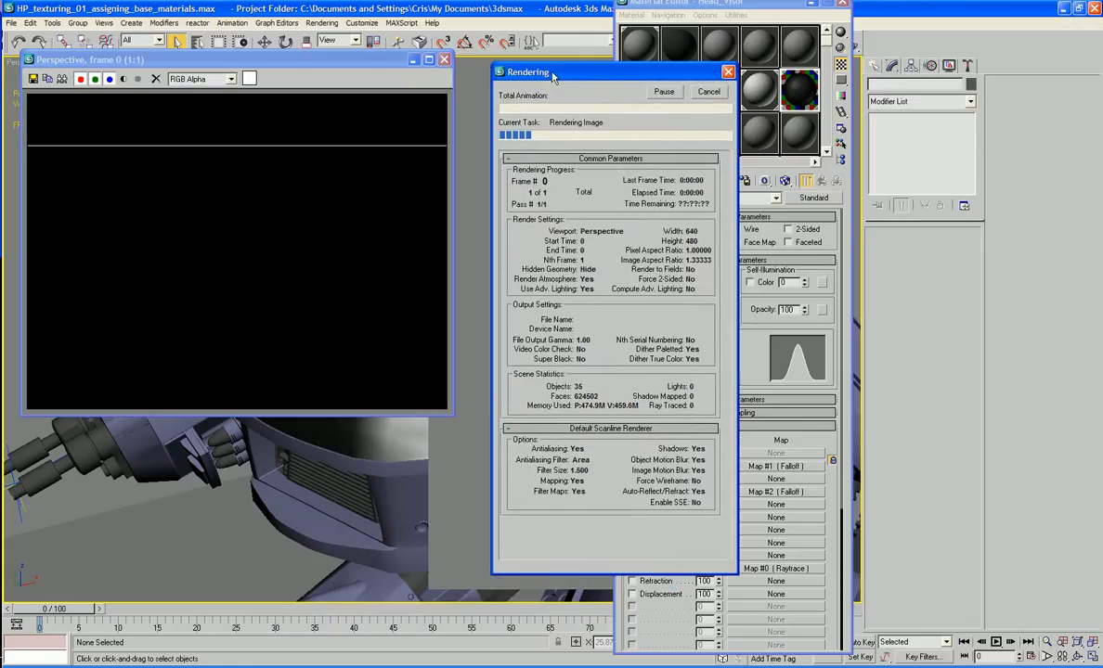
left_click(710, 93)
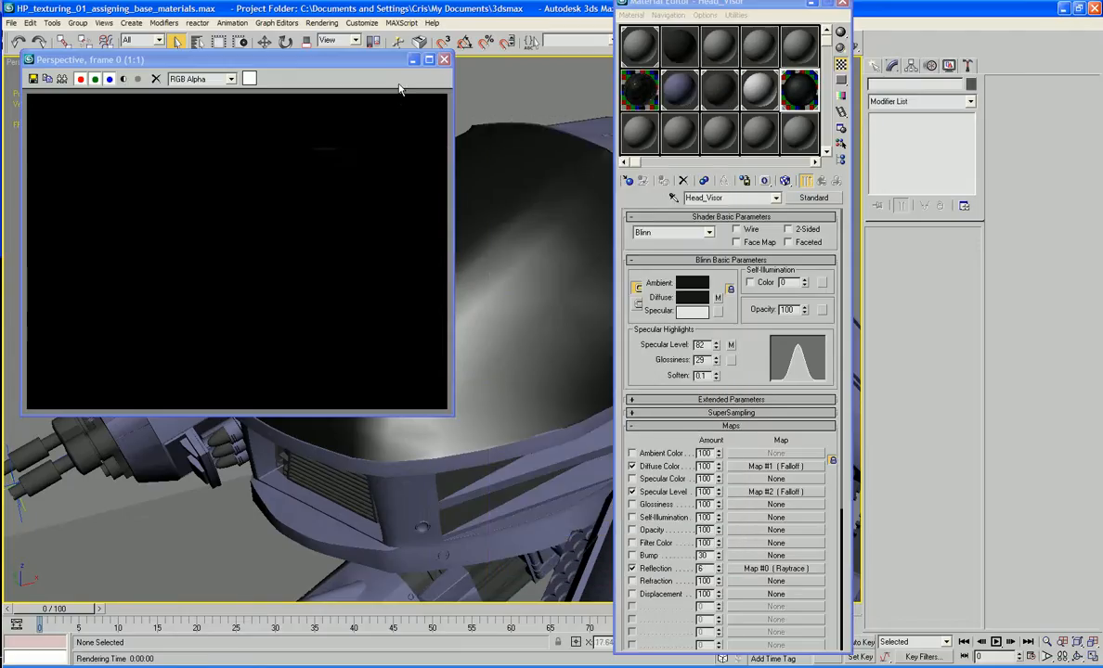
left_click(444, 61)
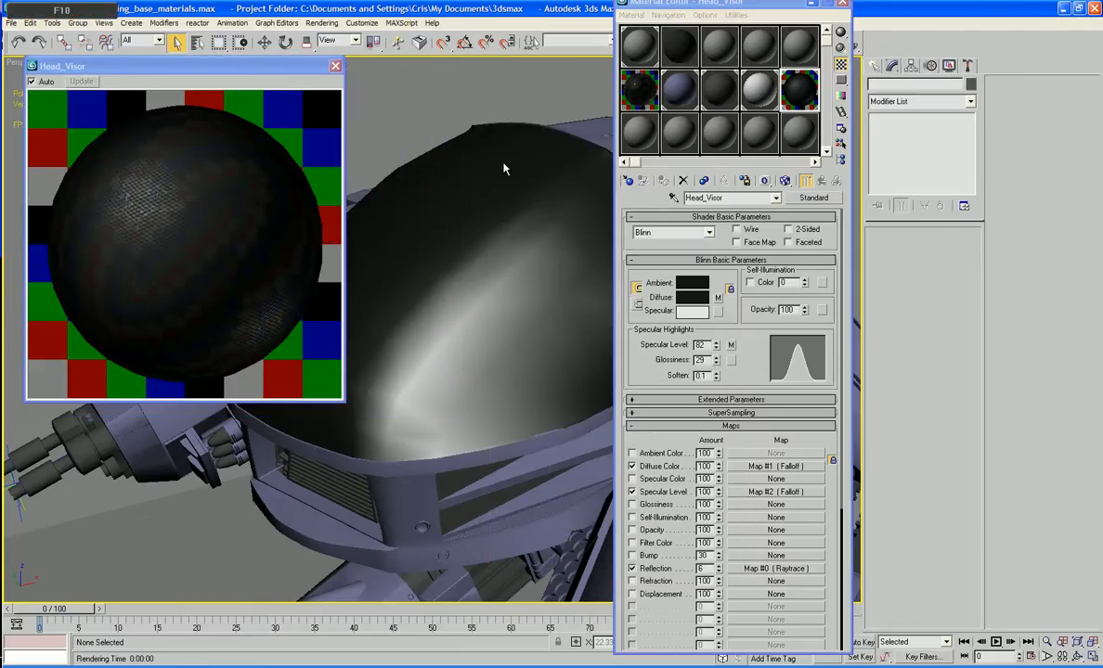
Assign the mental ray Renderer as the production renderer in the render settings.
key("F10")
left_click_drag(868, 446, 859, 255)
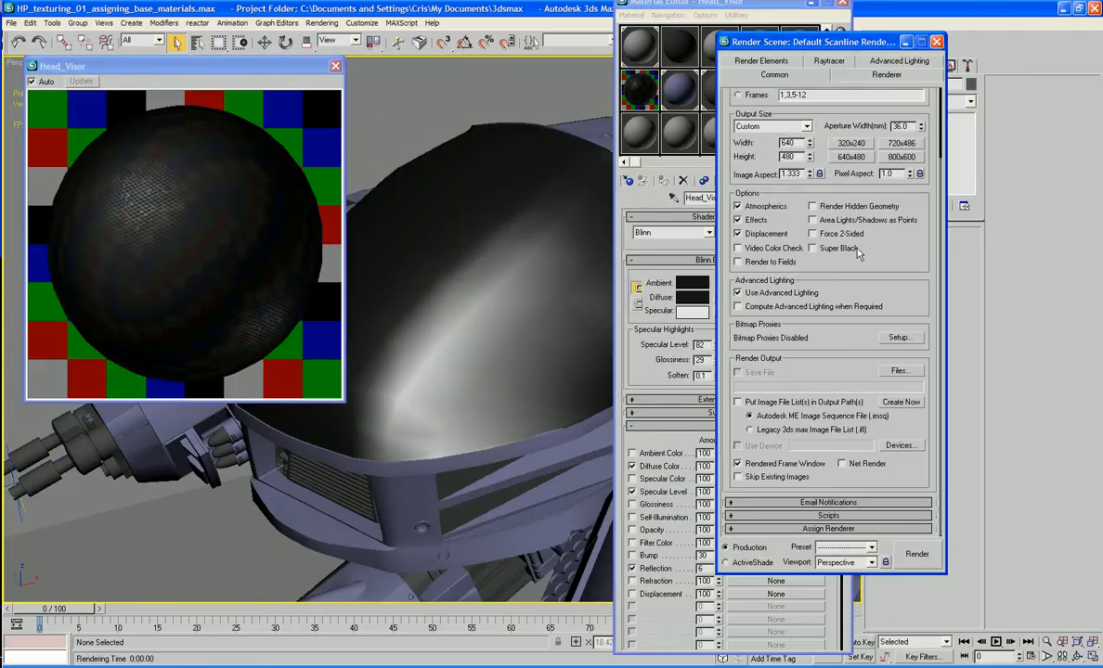
left_click(879, 530)
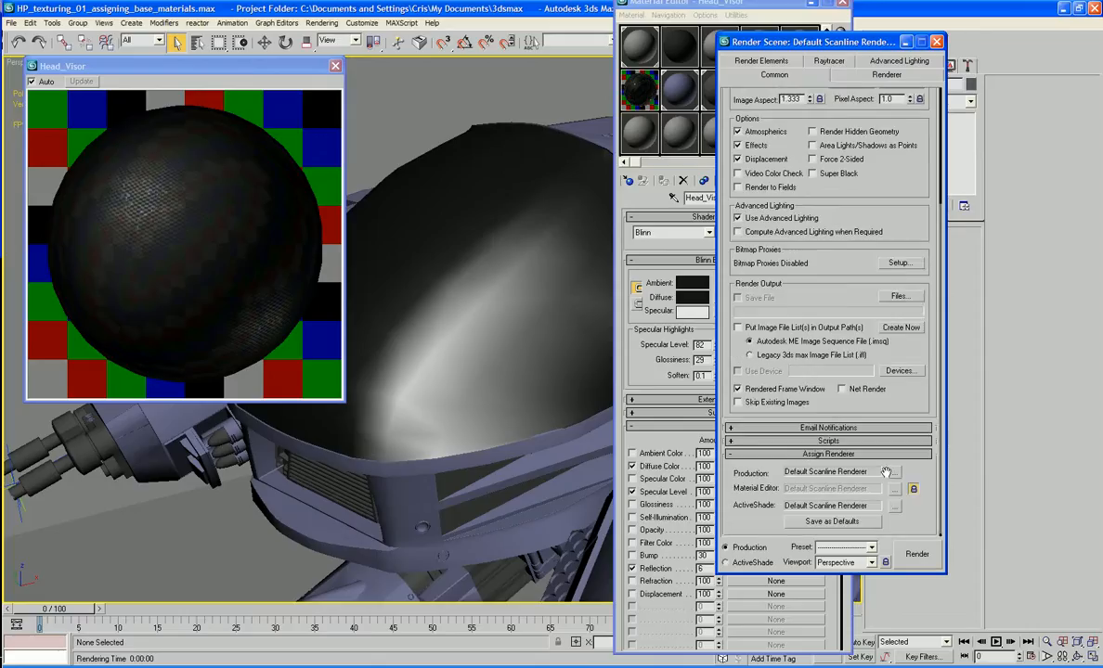
left_click(894, 472)
double_click(794, 227)
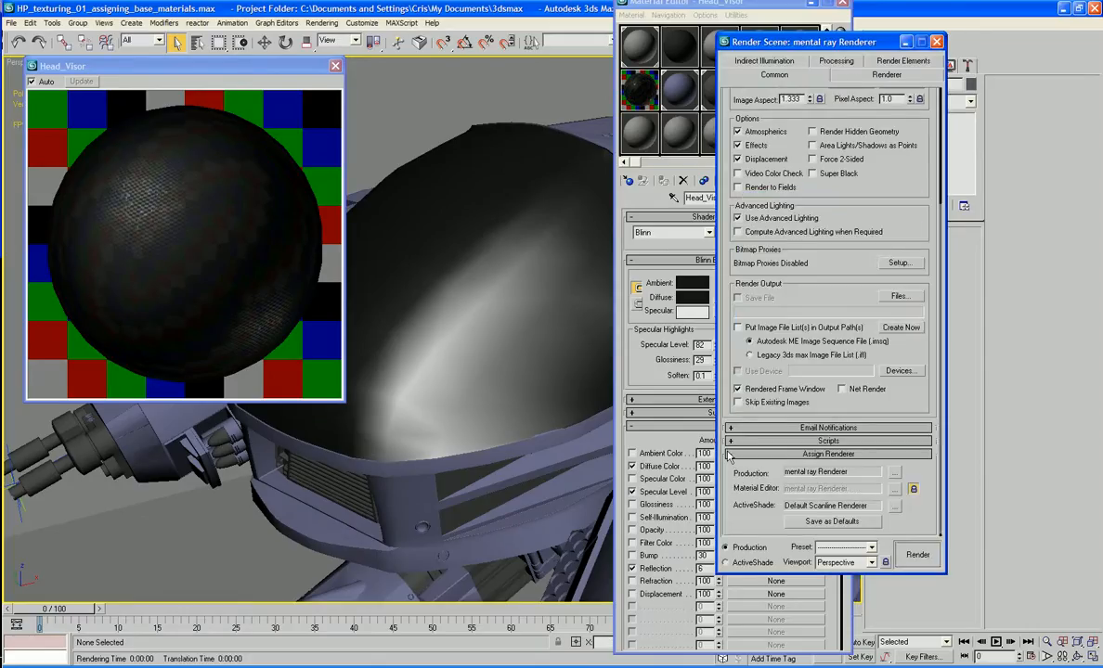
Render the perspective view to check the visor material, then close the render settings, Material Editor and rendered image.
left_click(917, 555)
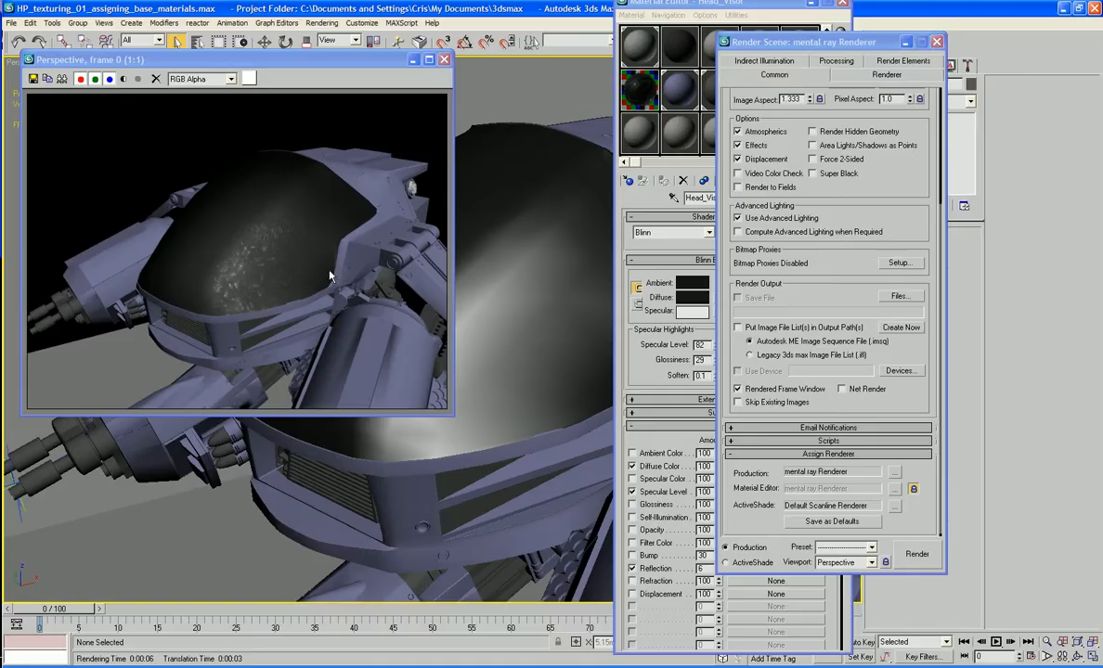
left_click(936, 42)
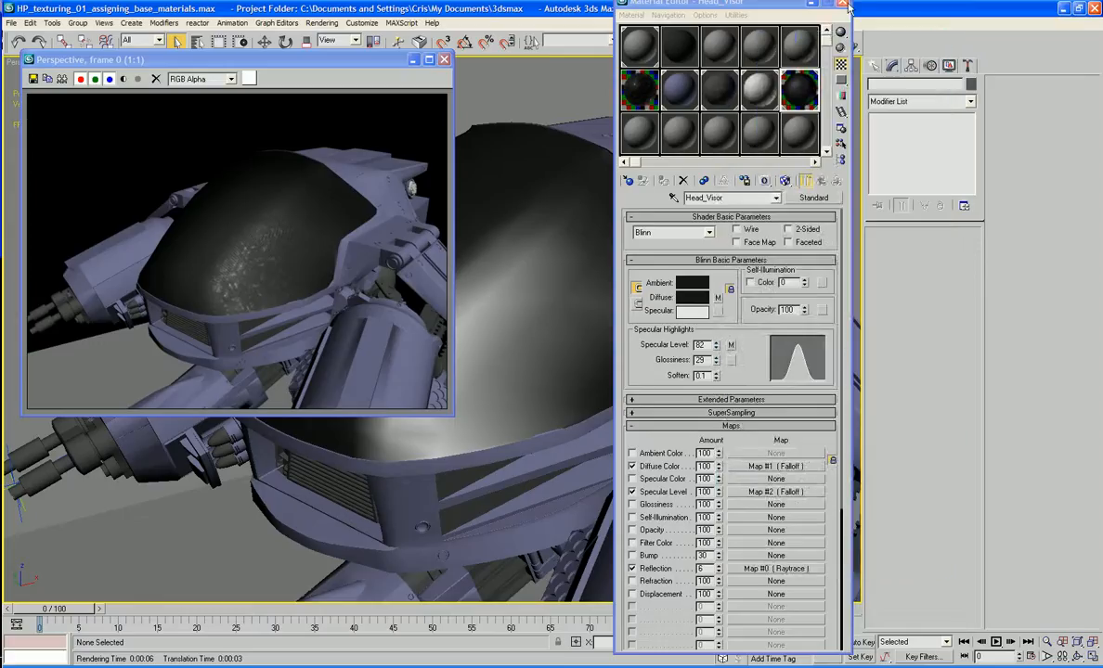
left_click(845, 5)
left_click(443, 62)
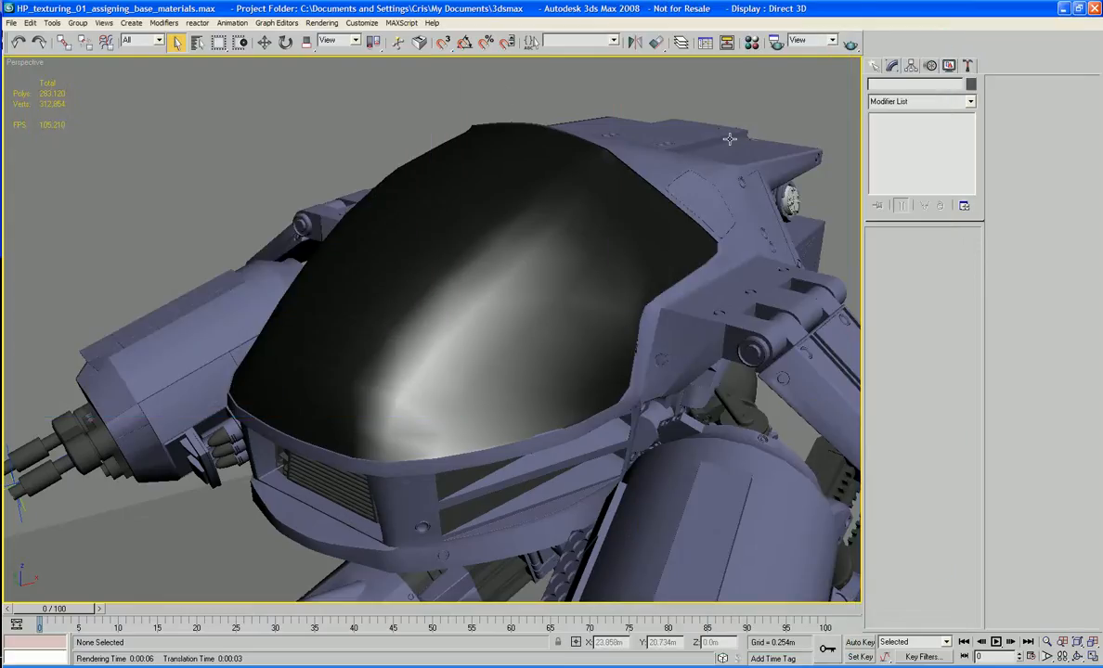
Select the robot's torso at polygon level and display it with edged faces in the Front view.
left_click(729, 141)
left_click(934, 250)
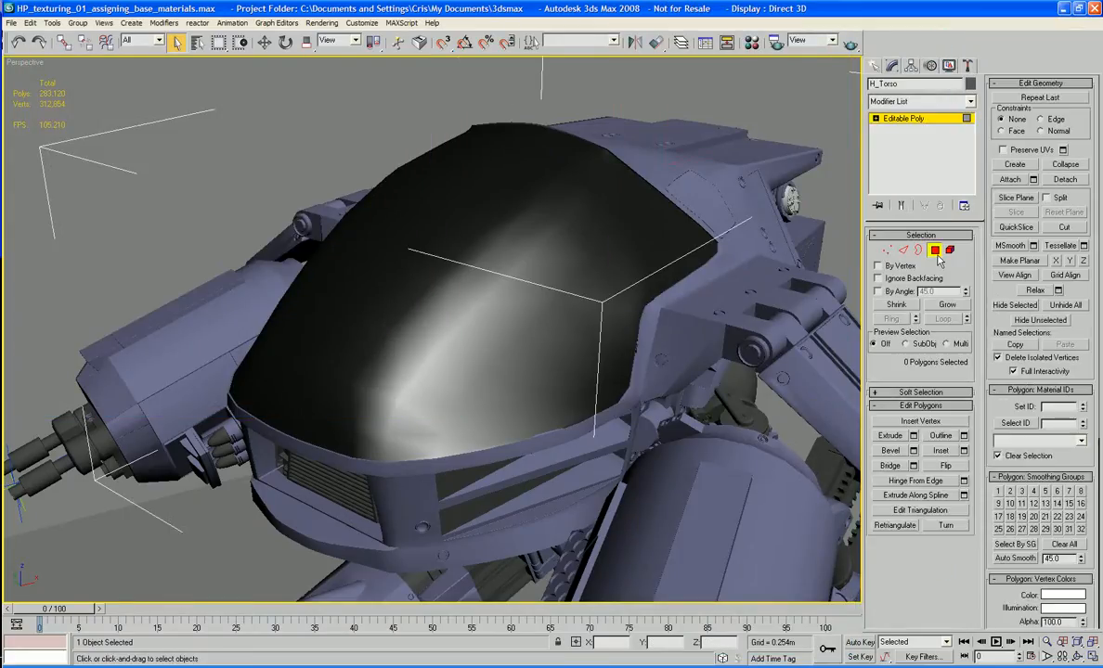
key("F4")
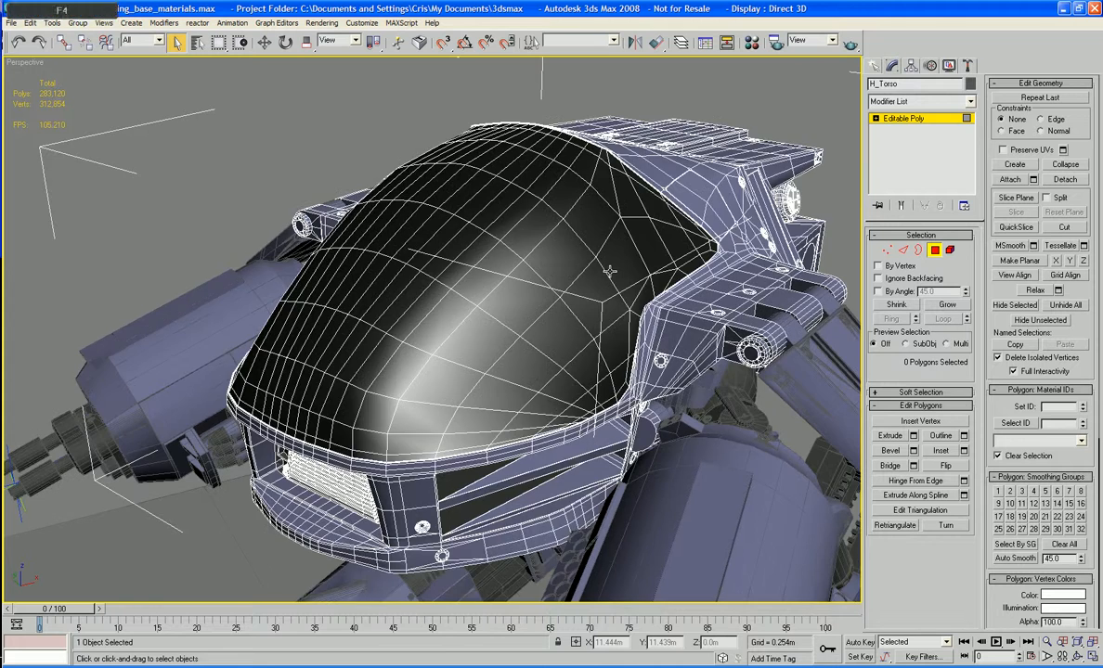
middle_click_drag(610, 271, 487, 262, "alt")
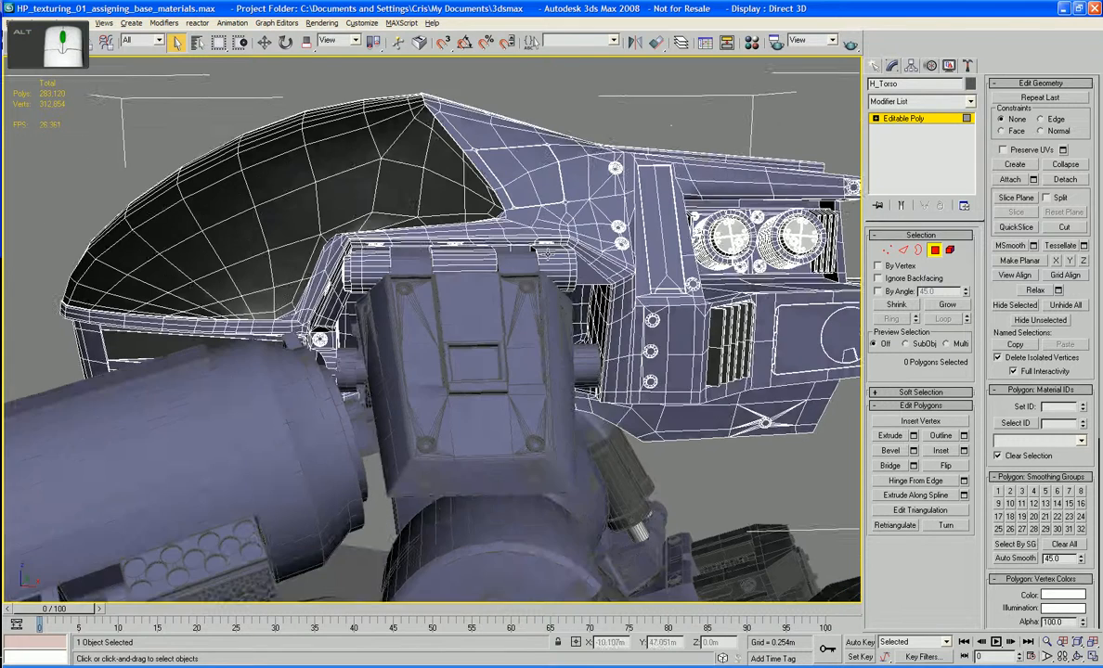
key("f")
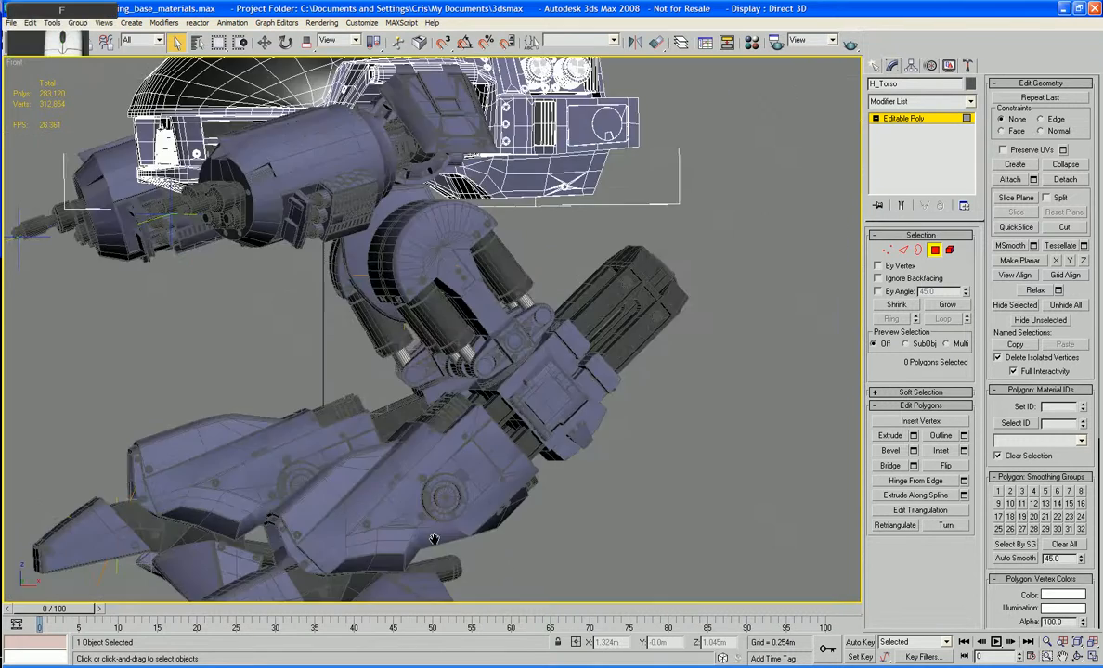
middle_click_drag(393, 354, 434, 539)
Select the polygons of the visor dome in the Front view, grow the selection once, and check it in the Perspective view.
left_click_drag(357, 146, 158, 289)
left_click_drag(344, 175, 386, 214, "ctrl")
left_click_drag(172, 221, 436, 226, "ctrl")
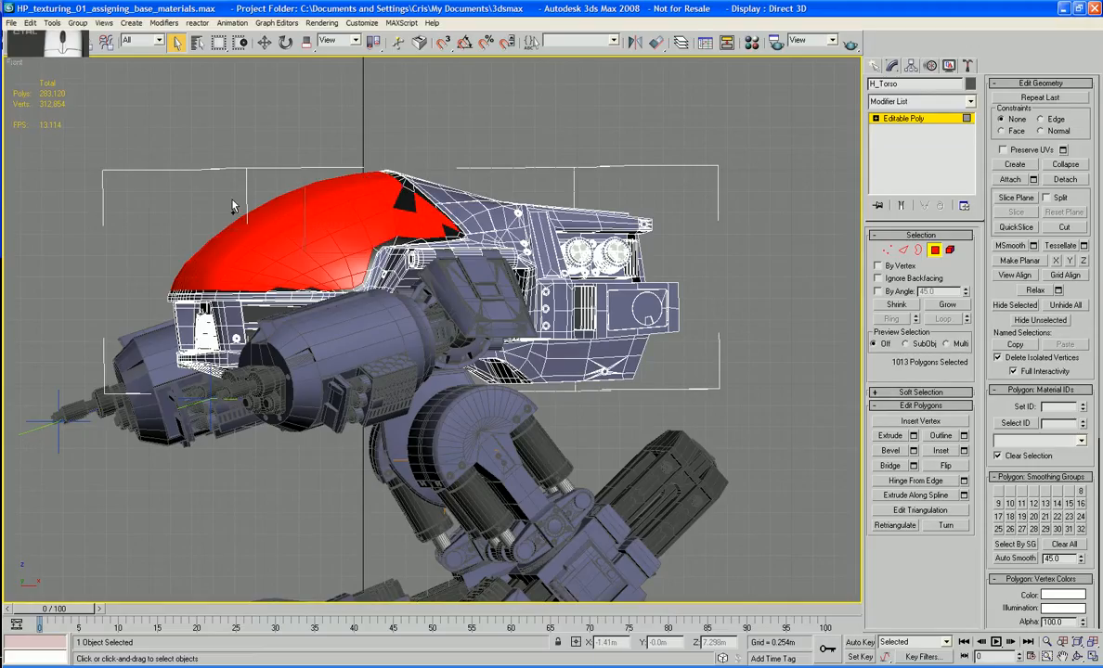
left_click_drag(199, 201, 385, 221, "ctrl")
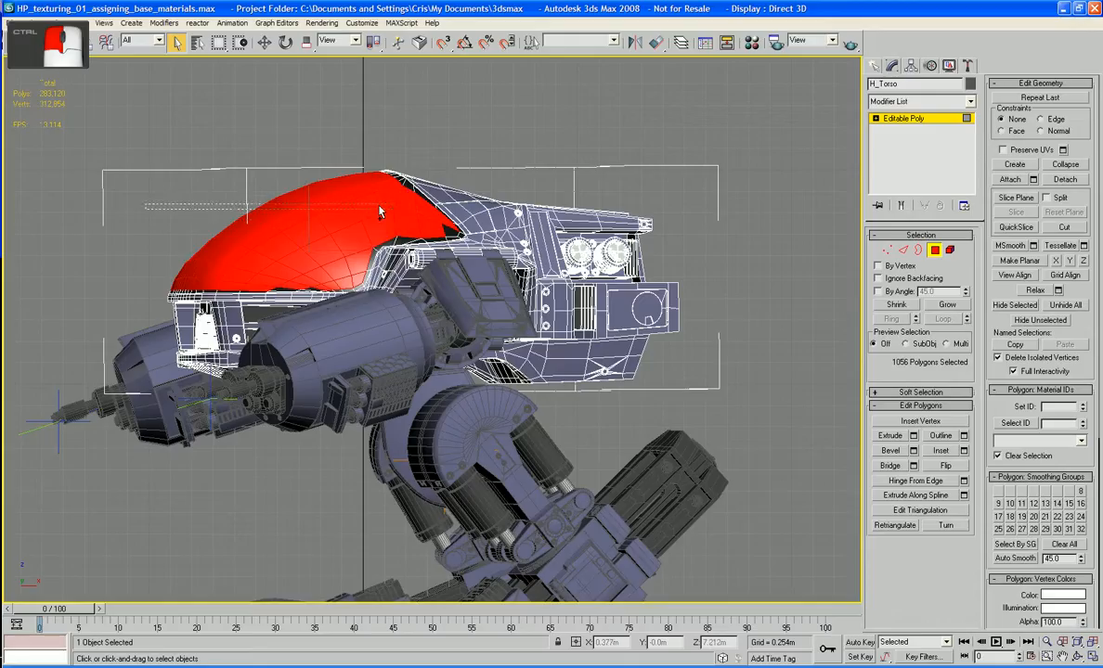
left_click_drag(146, 208, 125, 172, "ctrl")
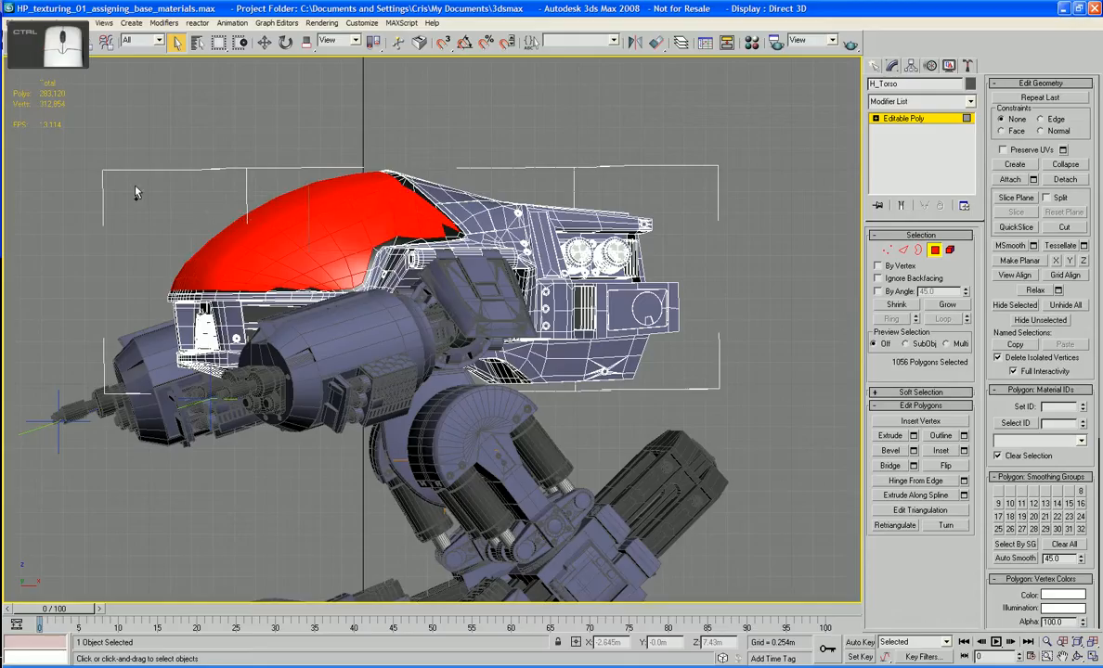
left_click(947, 305)
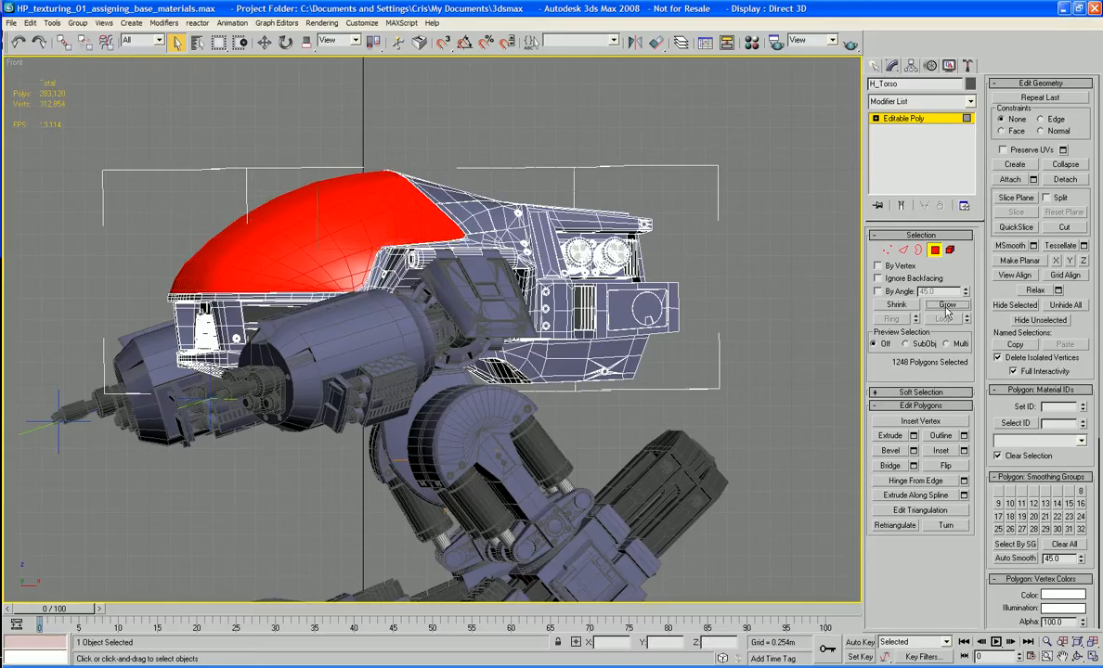
key("p")
middle_click_drag(647, 295, 594, 336, "alt")
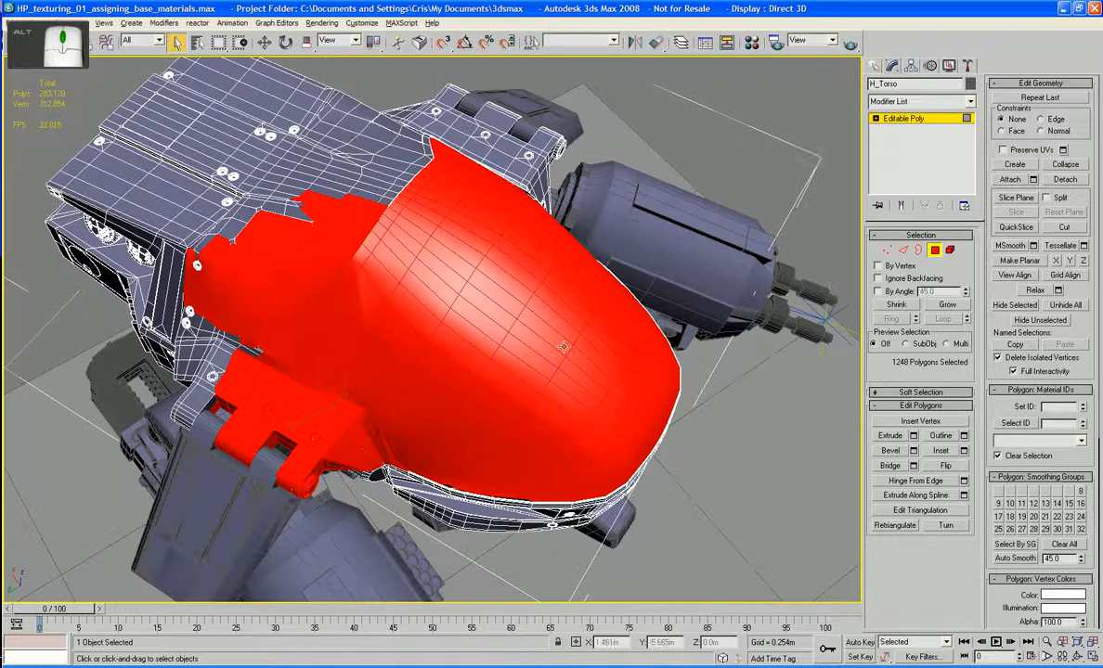
Try to shrink the overgrown polygon selection back to the visor, then clear the selection.
left_click(897, 305)
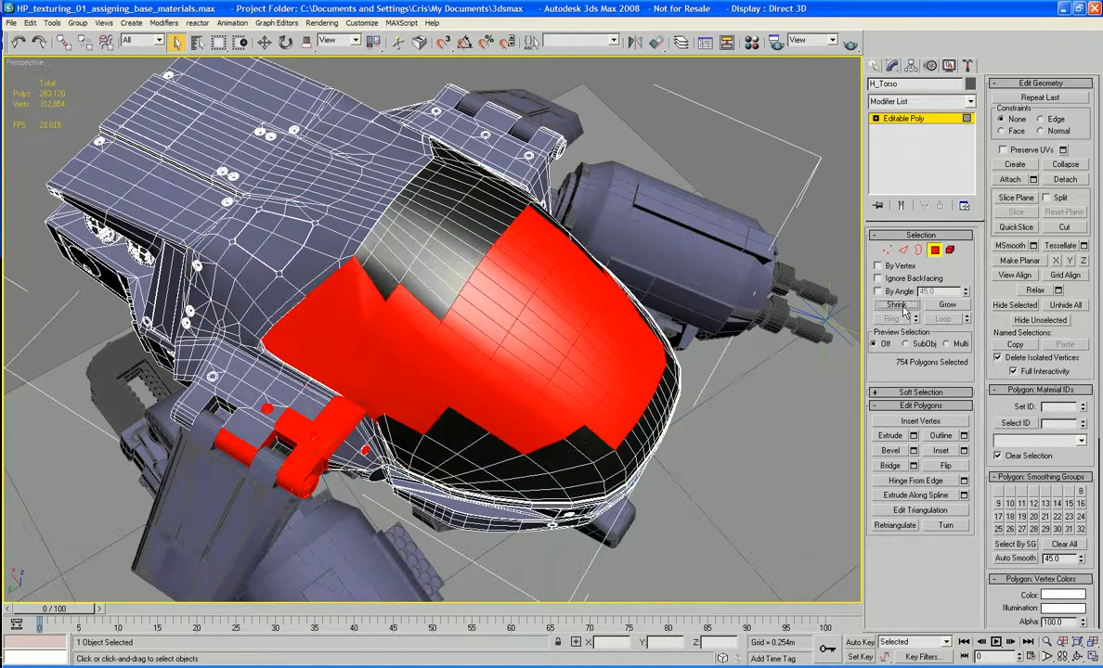
left_click(897, 305)
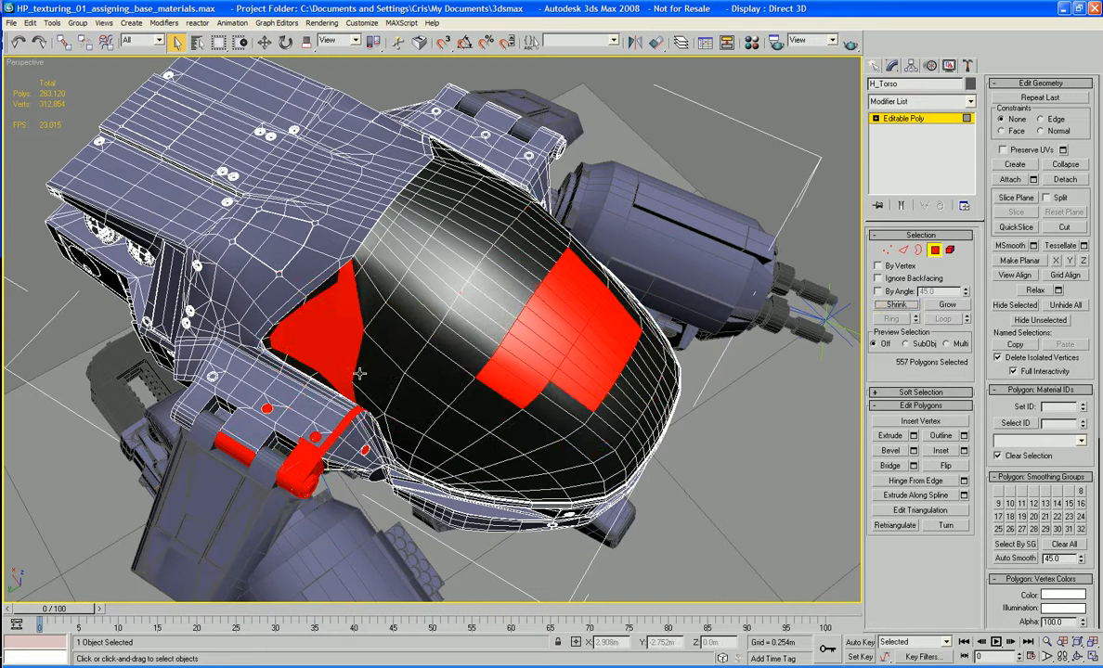
key("ctrl+d")
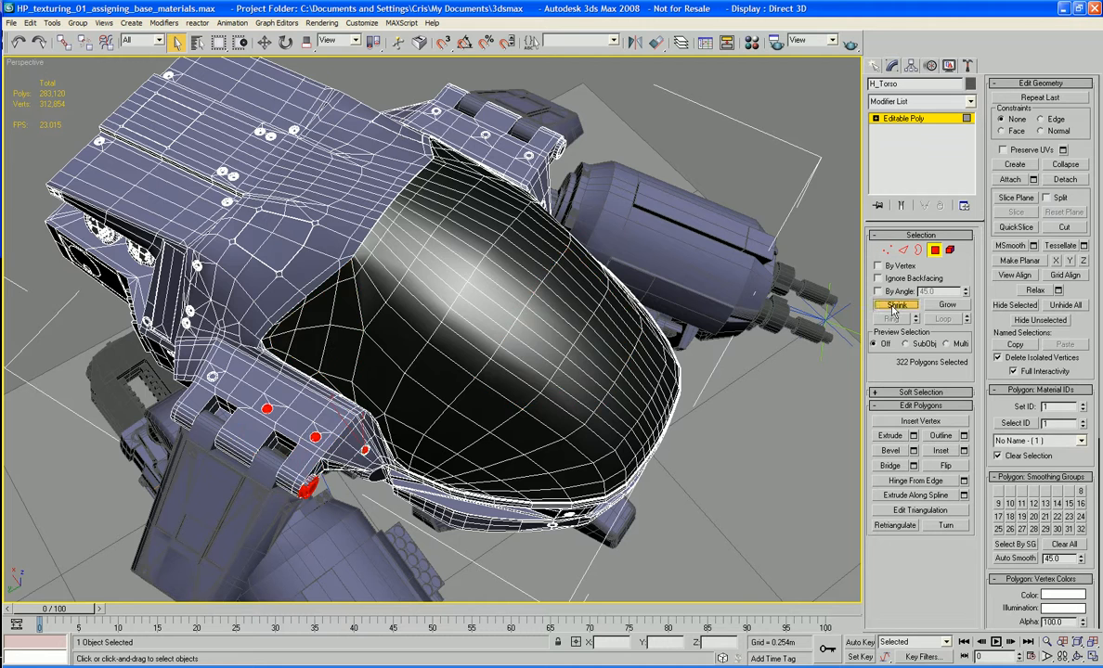
Select a row of eleven adjacent polygons across the upper part of the visor dome, undoing any mis-picks.
middle_click_drag(641, 414, 500, 248, "alt")
left_click(563, 248)
left_click(547, 248, "ctrl")
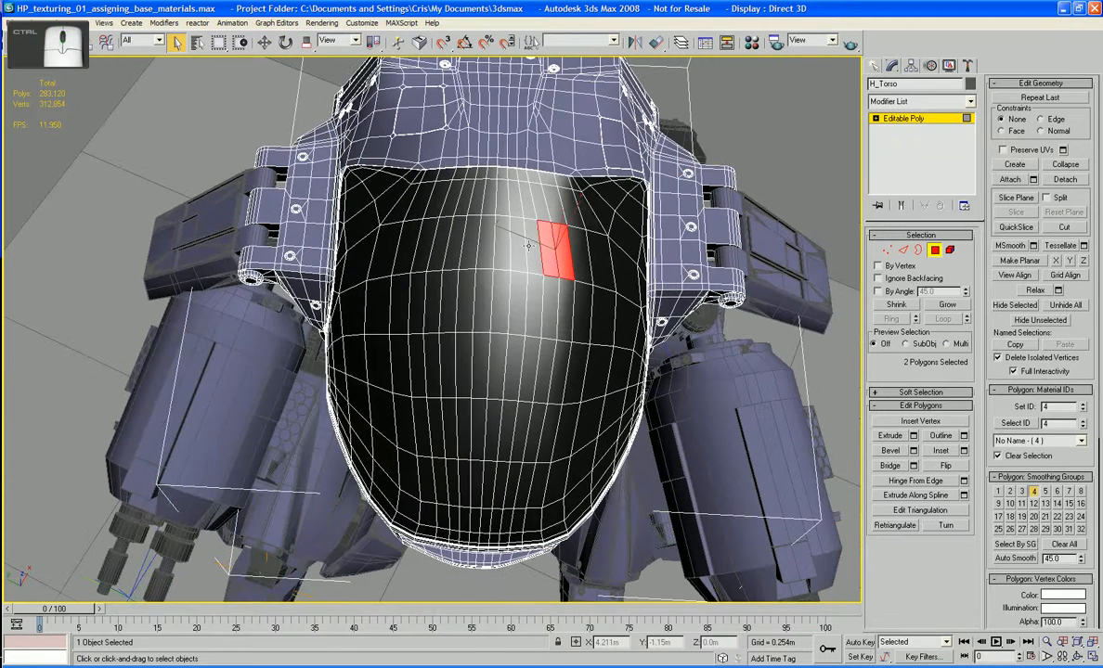
left_click(532, 247, "ctrl")
left_click(516, 246, "ctrl")
key("ctrl+z")
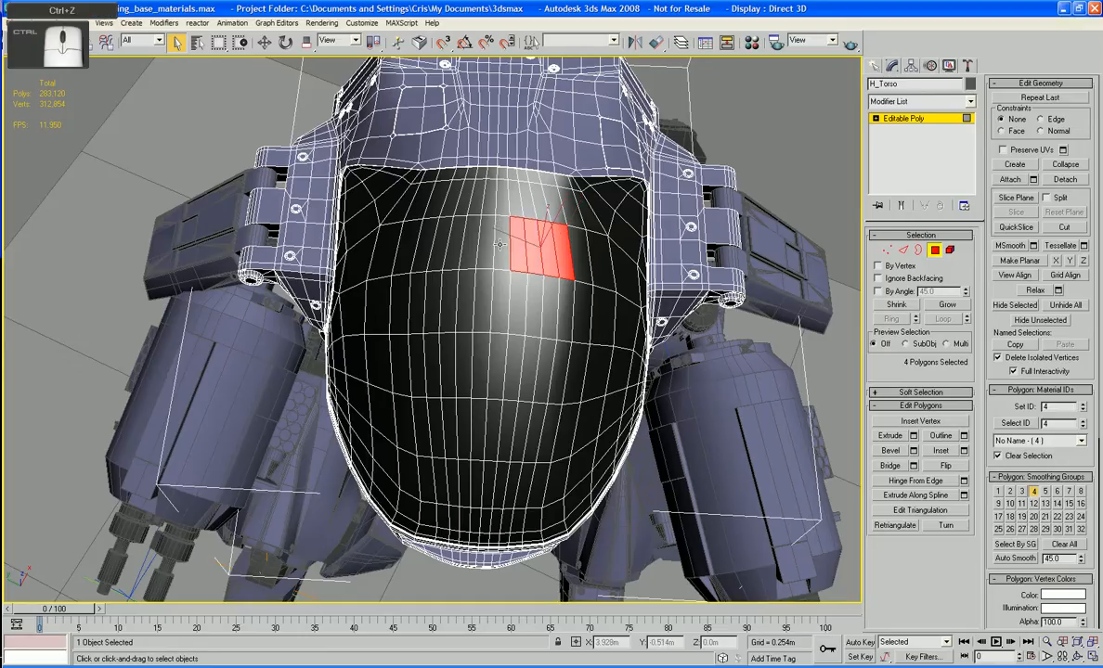
left_click(496, 256, "ctrl")
key("ctrl+z")
left_click(464, 241, "ctrl")
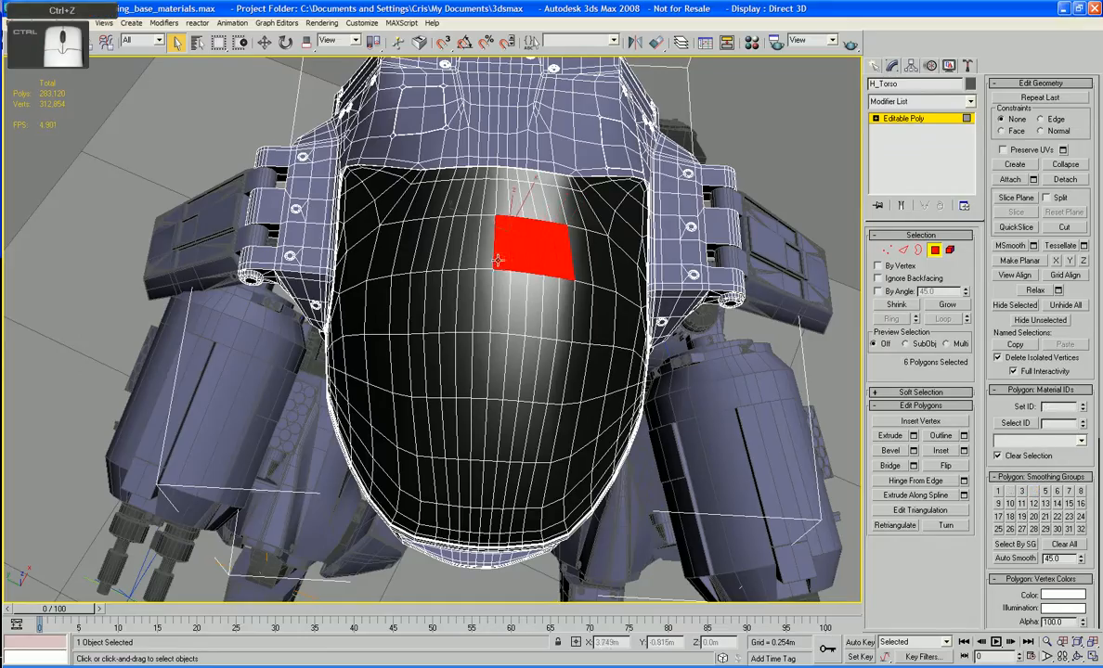
left_click(458, 258, "ctrl")
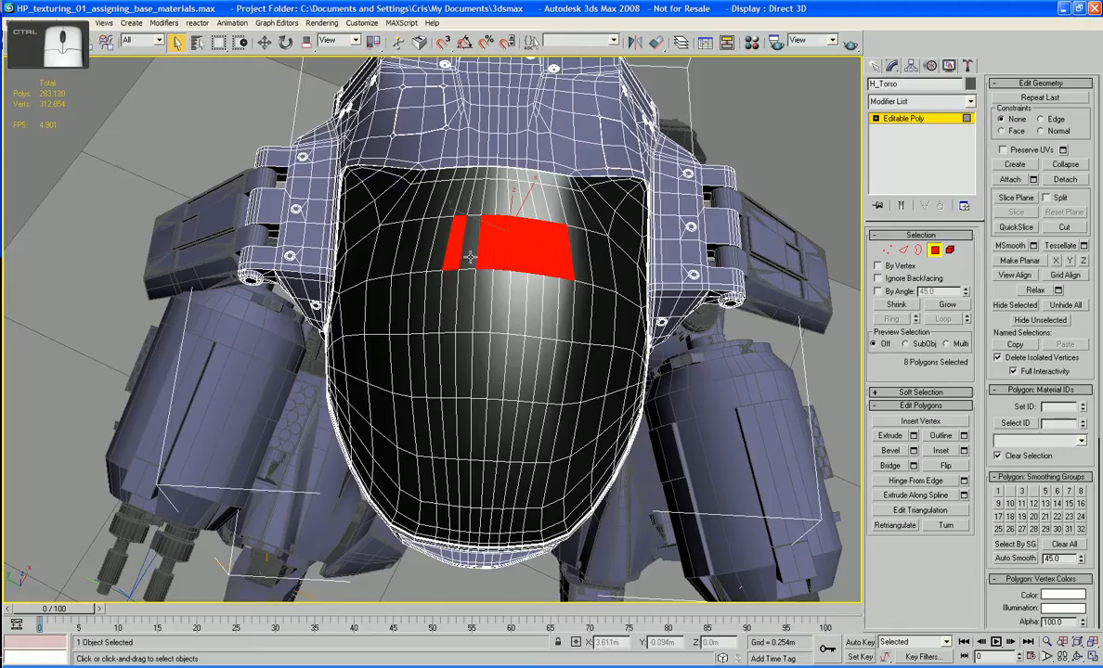
left_click(462, 255, "ctrl")
key("ctrl+z")
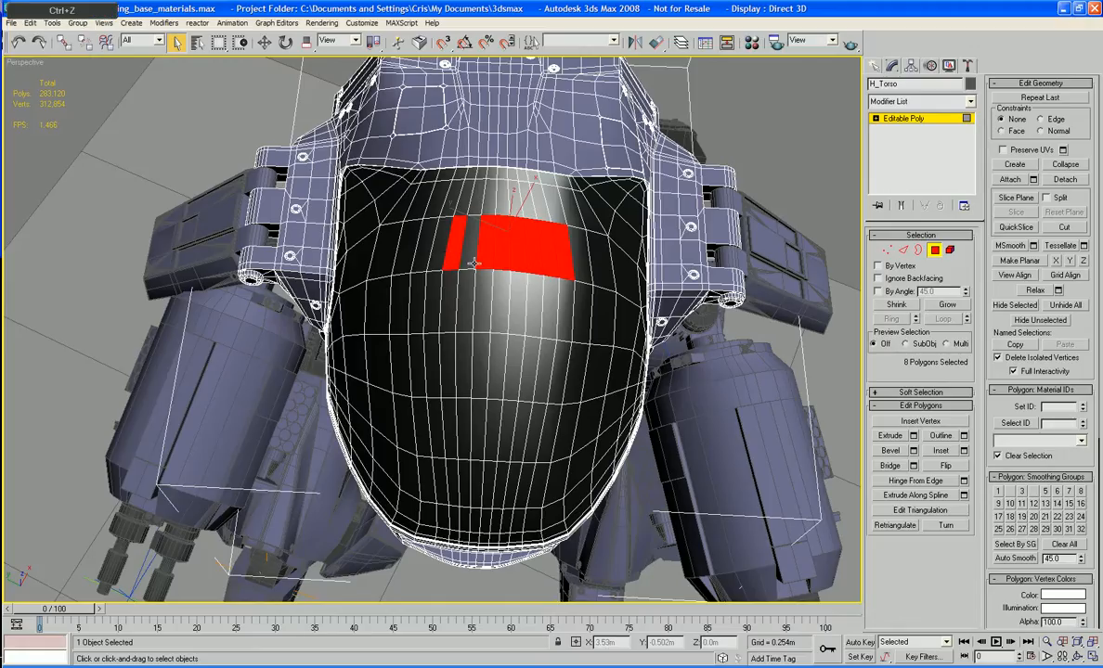
left_click(468, 260, "ctrl")
left_click(427, 259, "ctrl")
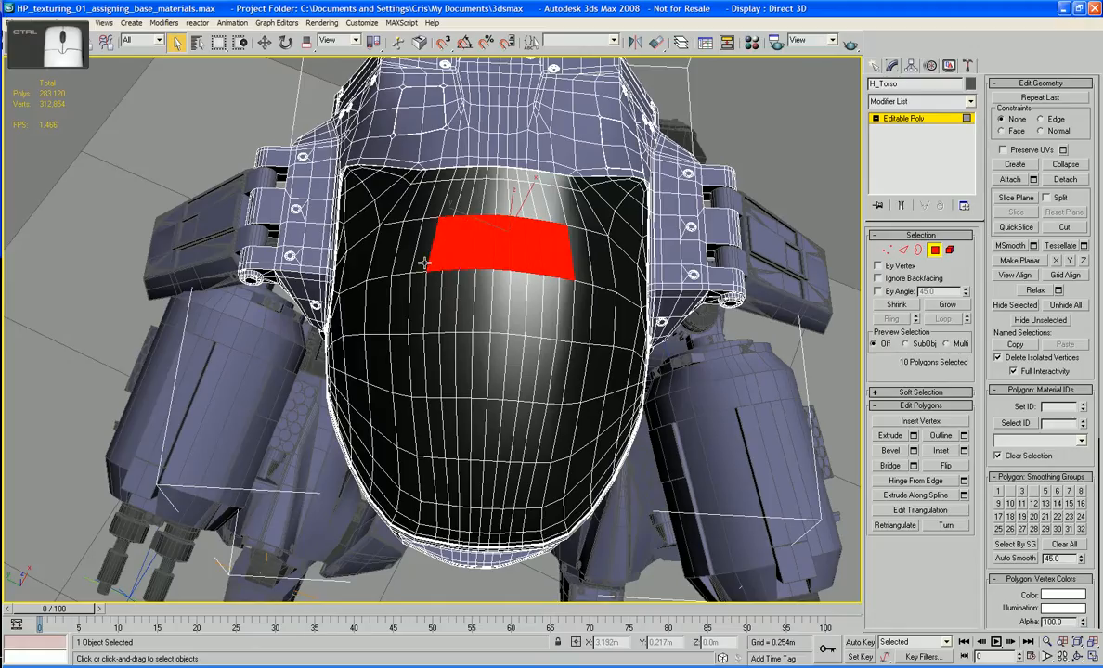
left_click(421, 253, "ctrl")
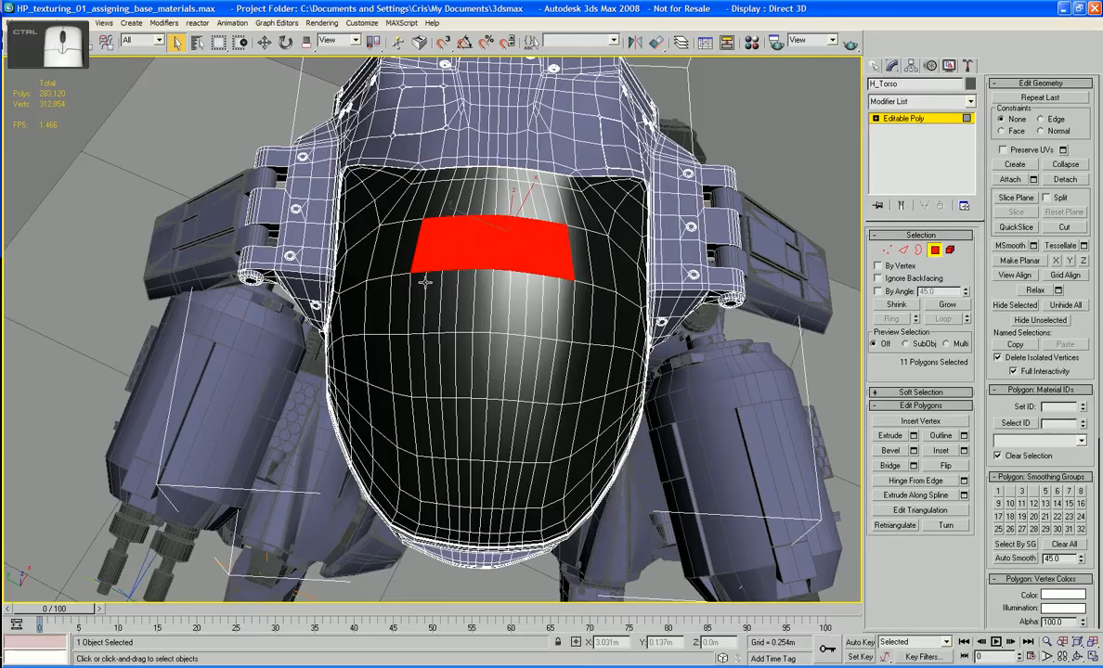
Add a second row of ten adjacent polygons across the lower front part of the visor dome to the selection.
left_click(432, 429, "ctrl")
left_click(441, 429, "ctrl")
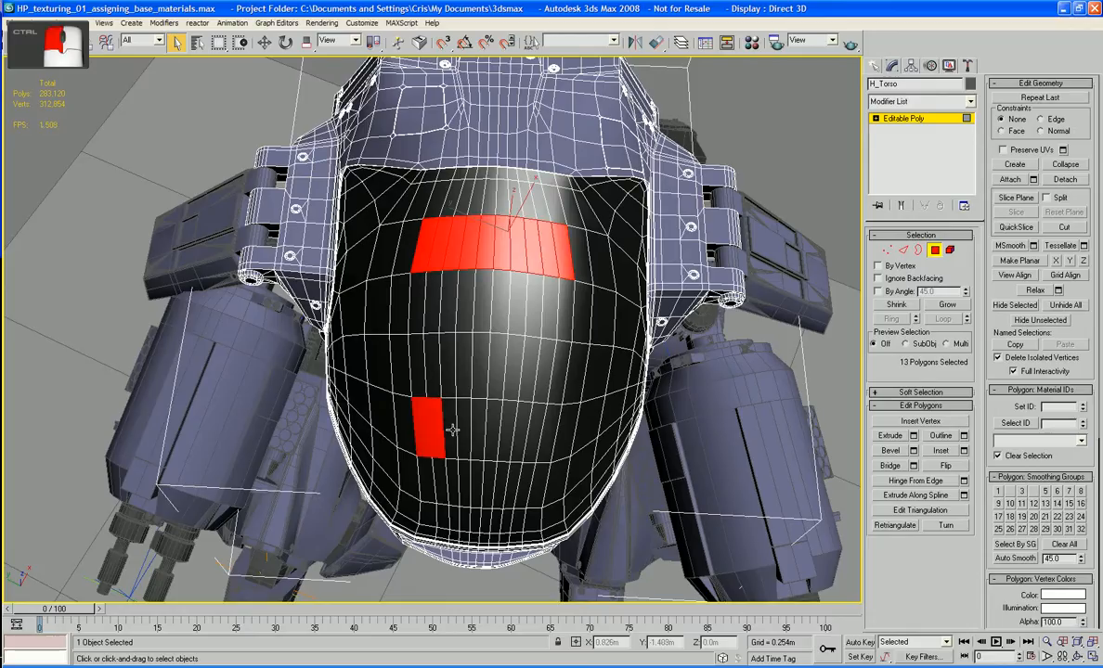
left_click(460, 432, "ctrl")
left_click(477, 434, "ctrl")
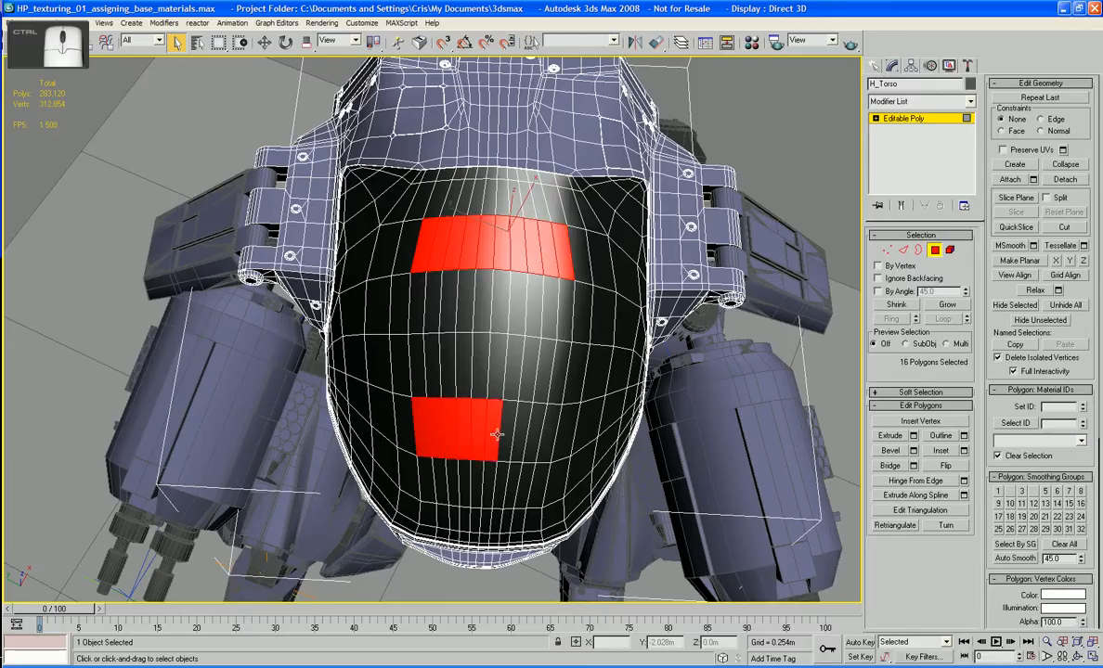
left_click(495, 434, "ctrl")
left_click(510, 435, "ctrl")
left_click(525, 436, "ctrl")
left_click(539, 435, "ctrl")
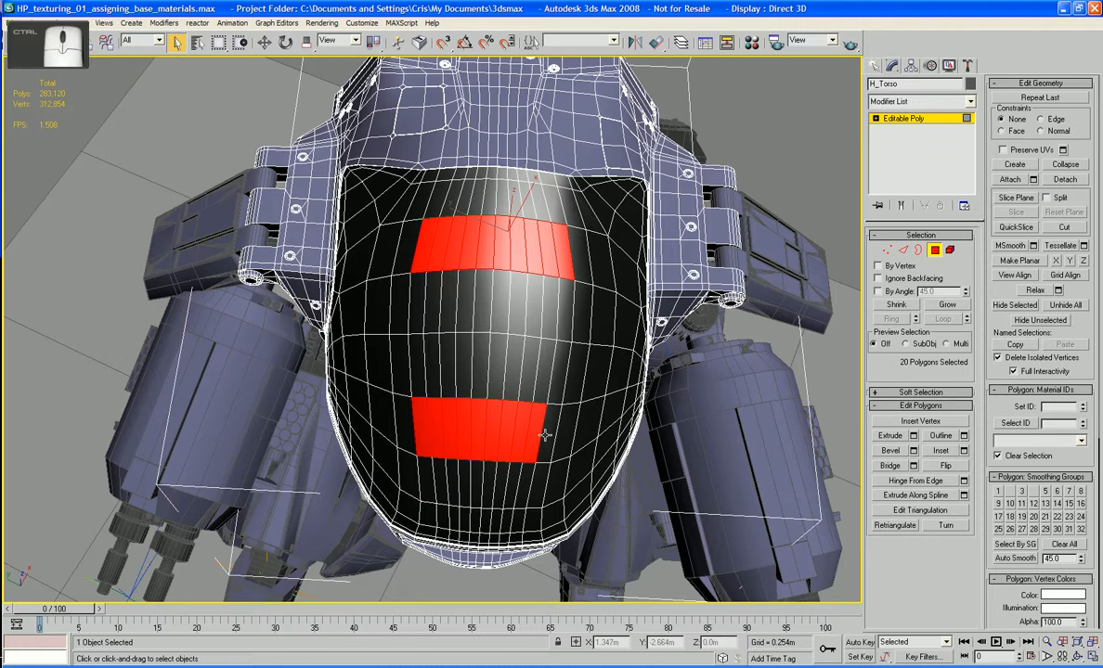
left_click(554, 432, "ctrl")
Try to cover the visor by growing the two selected polygon rows twice, then undo both growths.
middle_click_drag(557, 426, 612, 390, "alt")
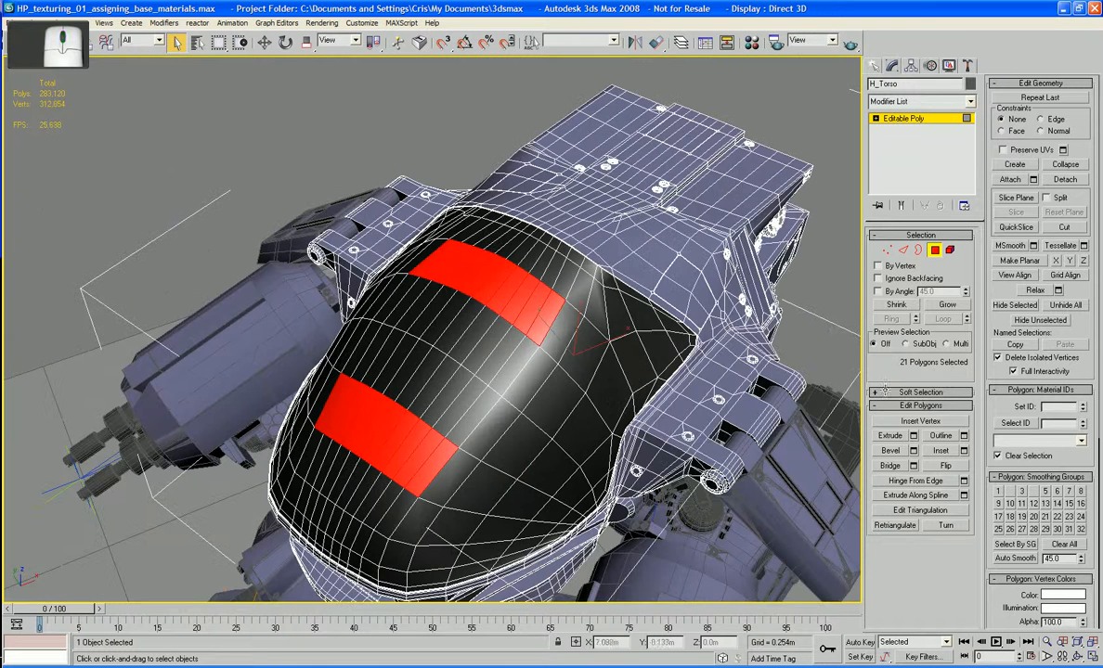
left_click(946, 306)
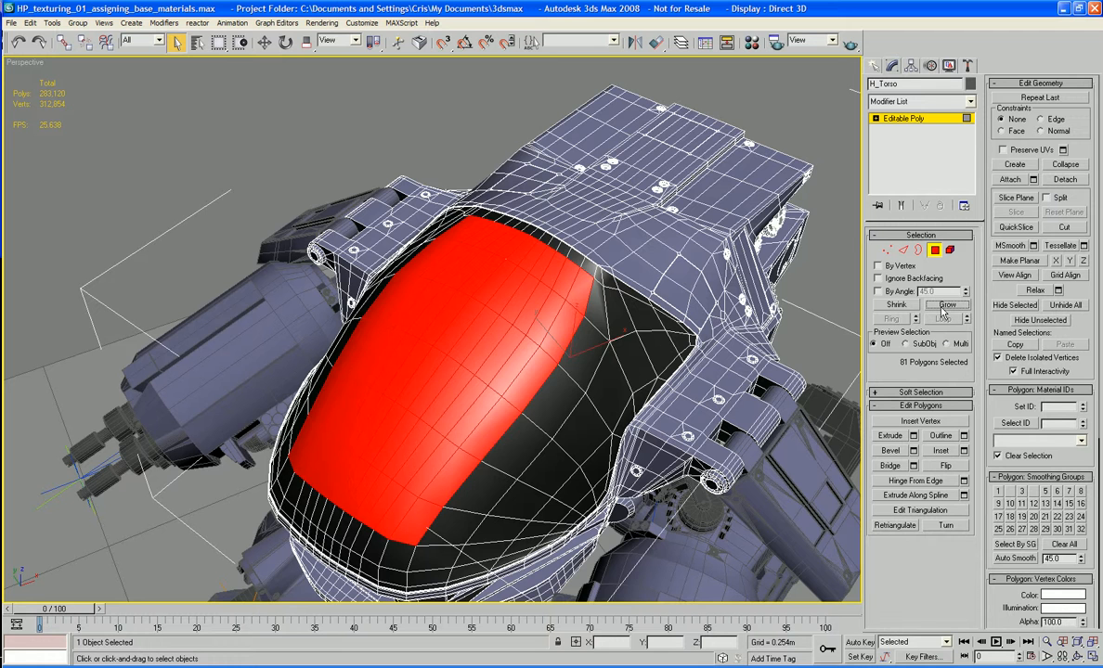
left_click(946, 305)
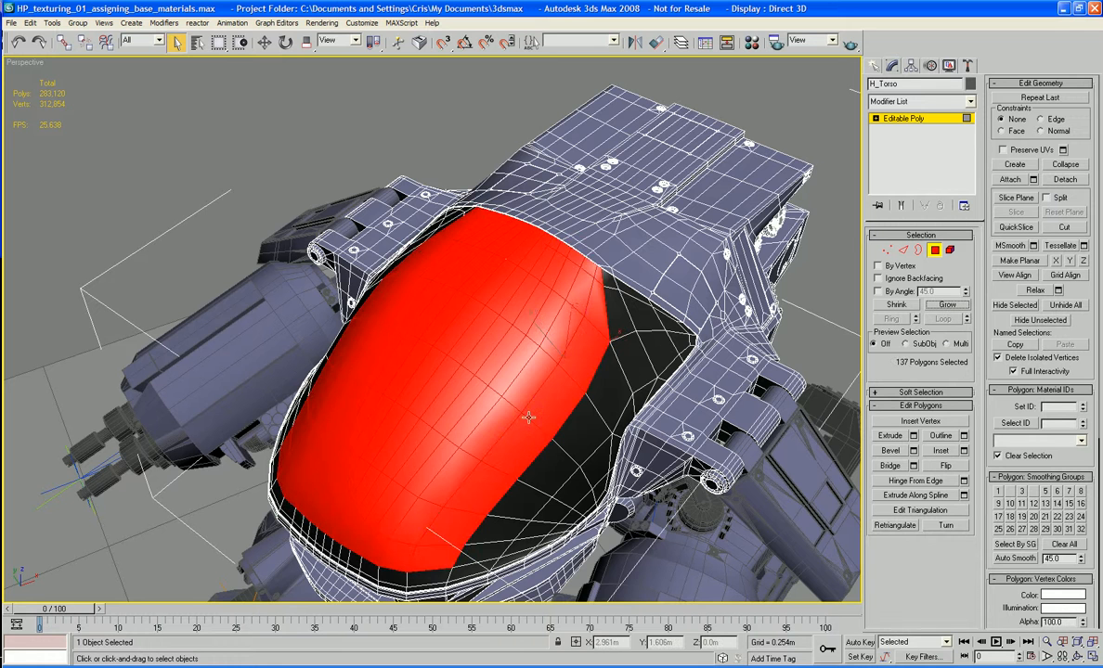
middle_click_drag(528, 418, 524, 353, "alt")
key("ctrl+z")
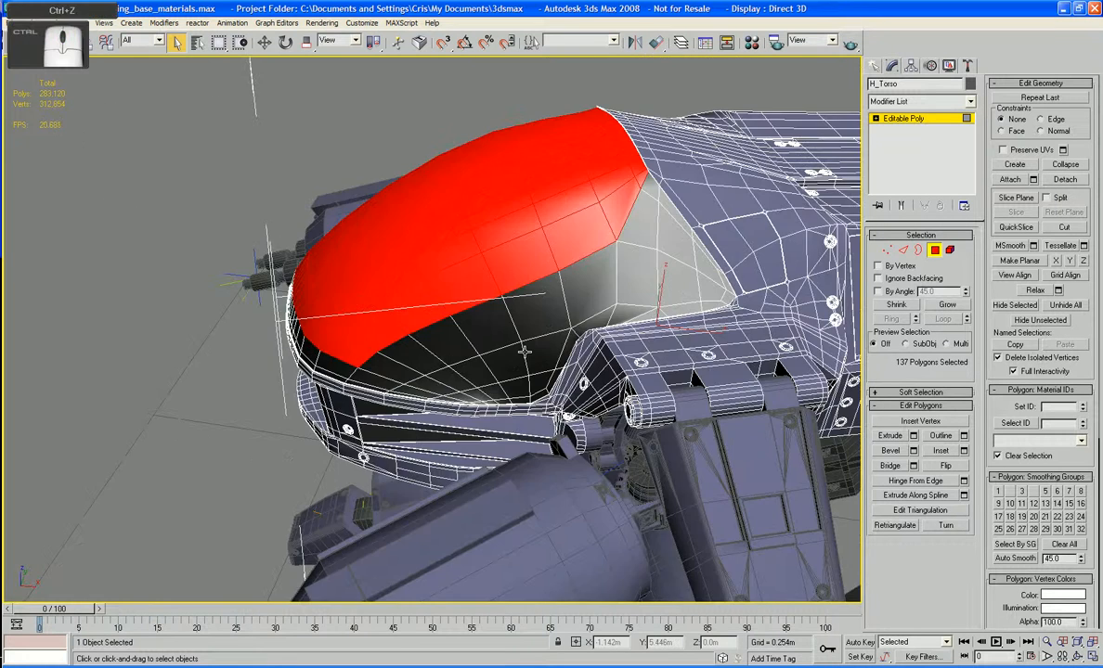
key("ctrl+z")
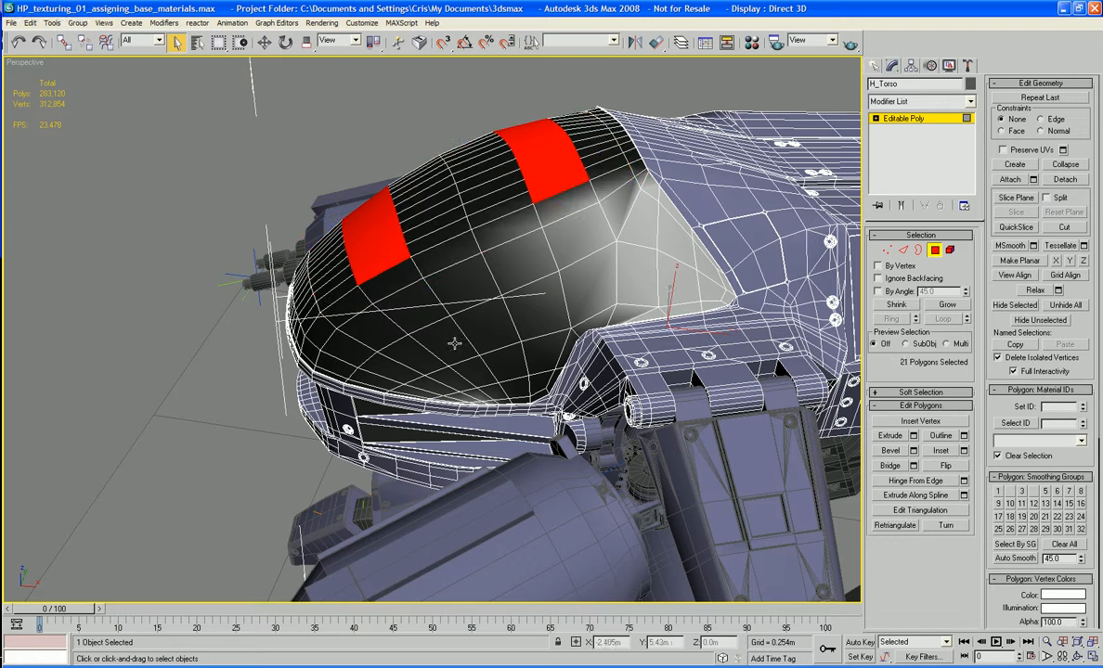
Add three polygons on each side of the visor to the selection, then grow the selection twice.
left_click(454, 343, "ctrl")
left_click(473, 314, "ctrl")
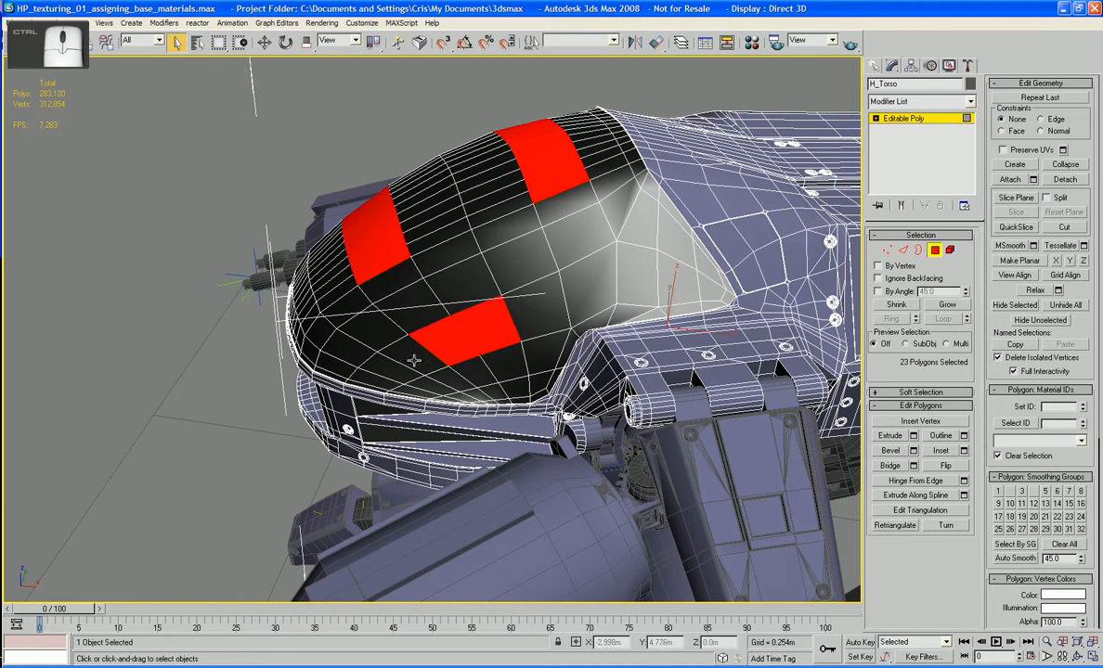
left_click(385, 334, "ctrl")
middle_click_drag(557, 324, 460, 382, "alt")
left_click(460, 382, "ctrl")
left_click(425, 370, "ctrl")
left_click(395, 369, "ctrl")
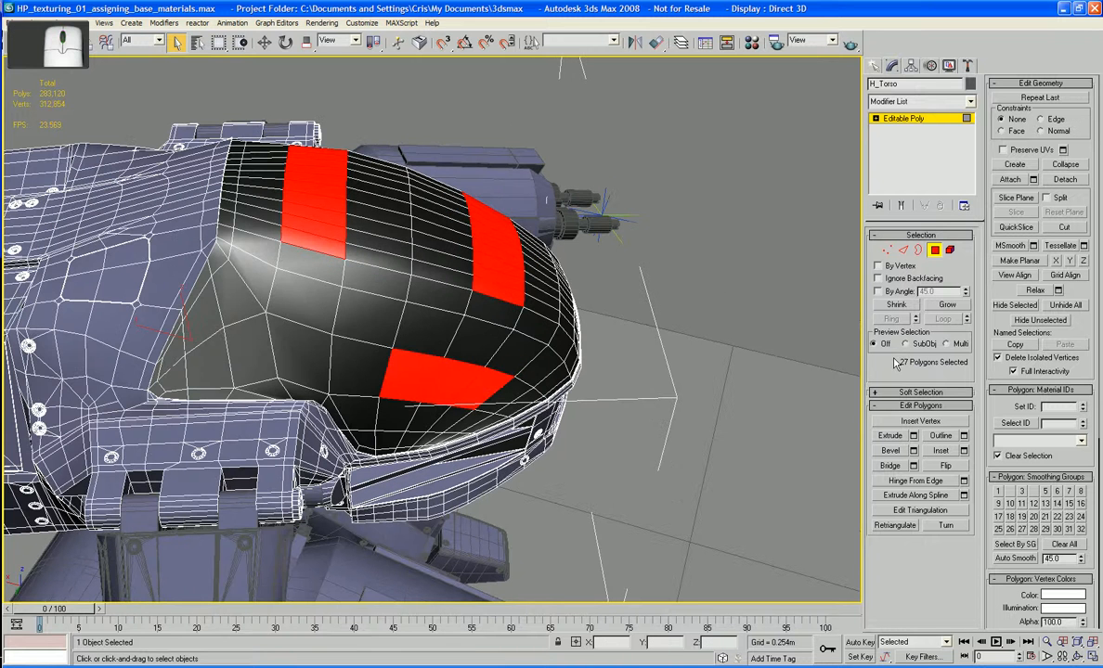
left_click(945, 307)
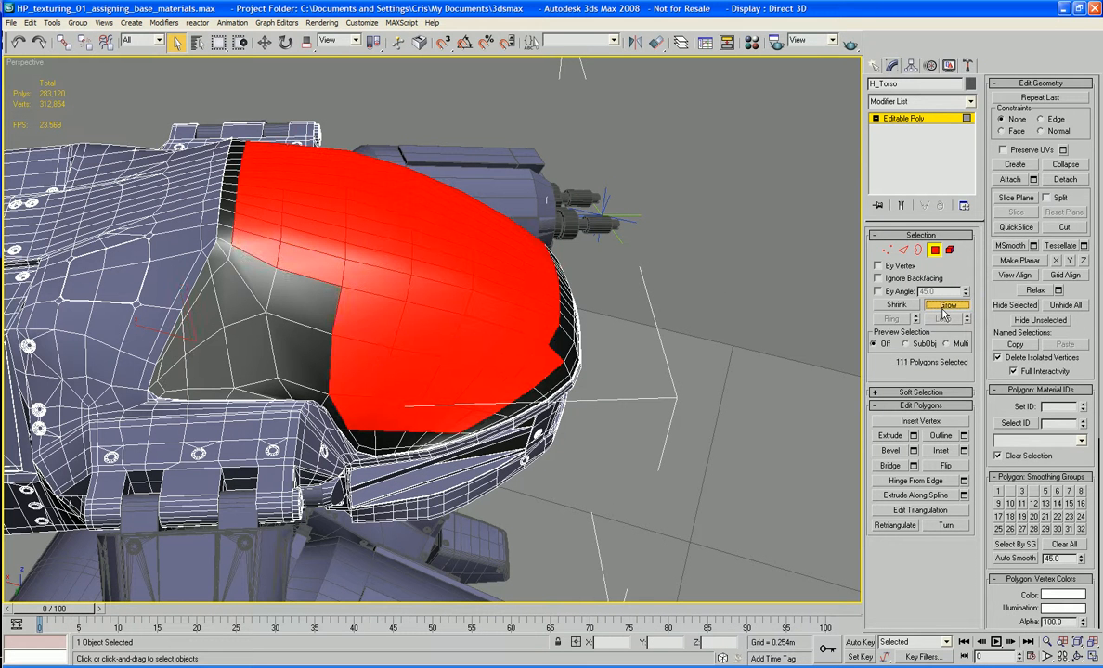
left_click(945, 307)
Add the missed polygons along the visor's rim on the robot's left side, near the shoulder joint, to the selection.
middle_click_drag(506, 279, 422, 306, "alt")
scroll(359, 320, "up", 5)
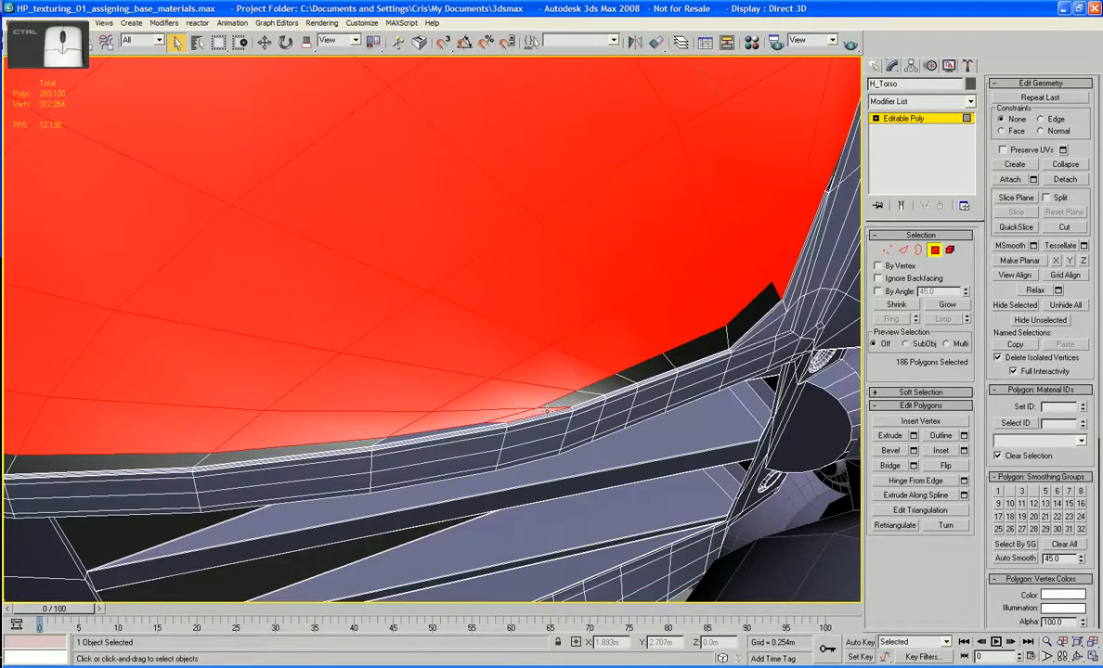
left_click(508, 383, "ctrl")
left_click(602, 383, "ctrl")
left_click(647, 364, "ctrl")
left_click(694, 350, "ctrl")
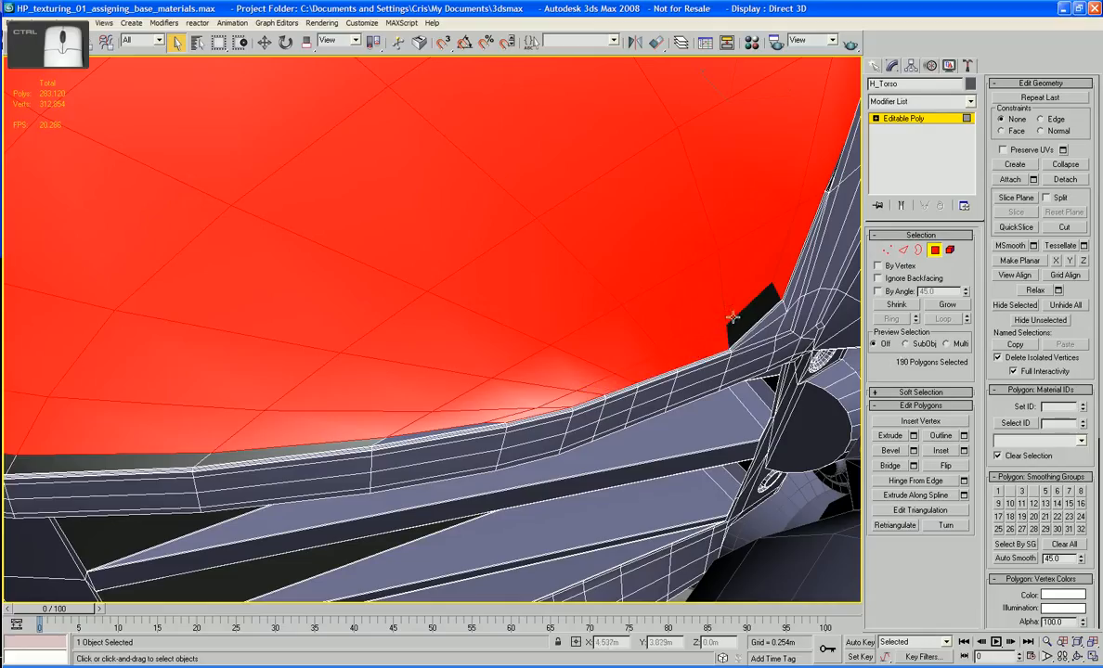
left_click(733, 316, "ctrl")
left_click(752, 301, "ctrl")
left_click(748, 279, "ctrl")
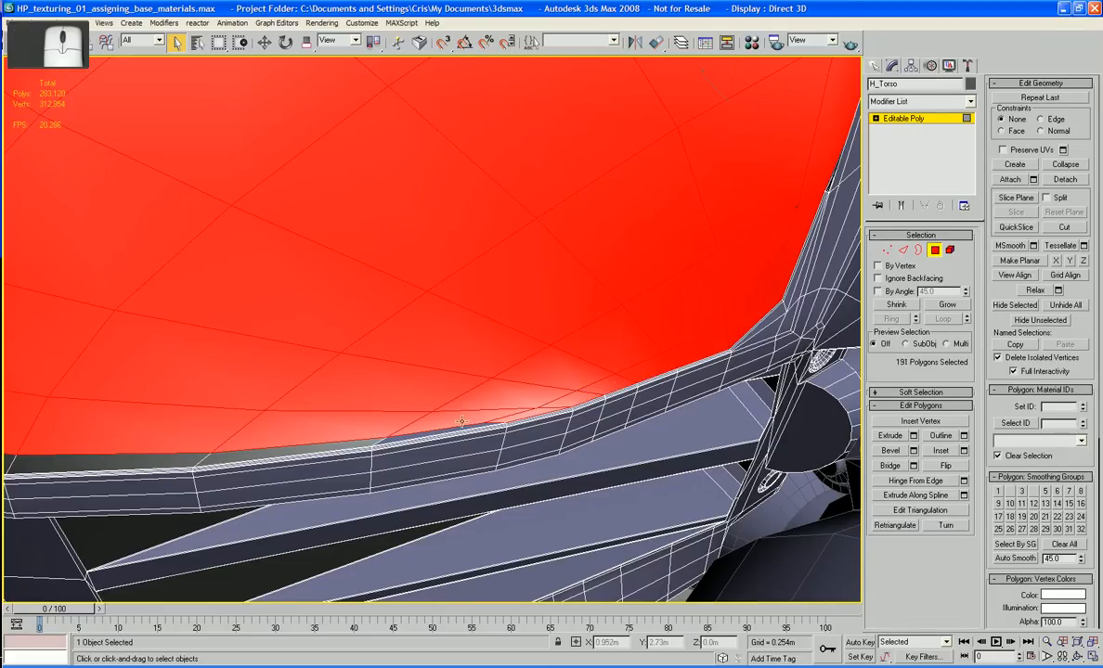
Add the thin rim polygons further forward on the visor's left side, reselecting the large polygon that was deselected by mistake.
left_click(394, 436, "ctrl")
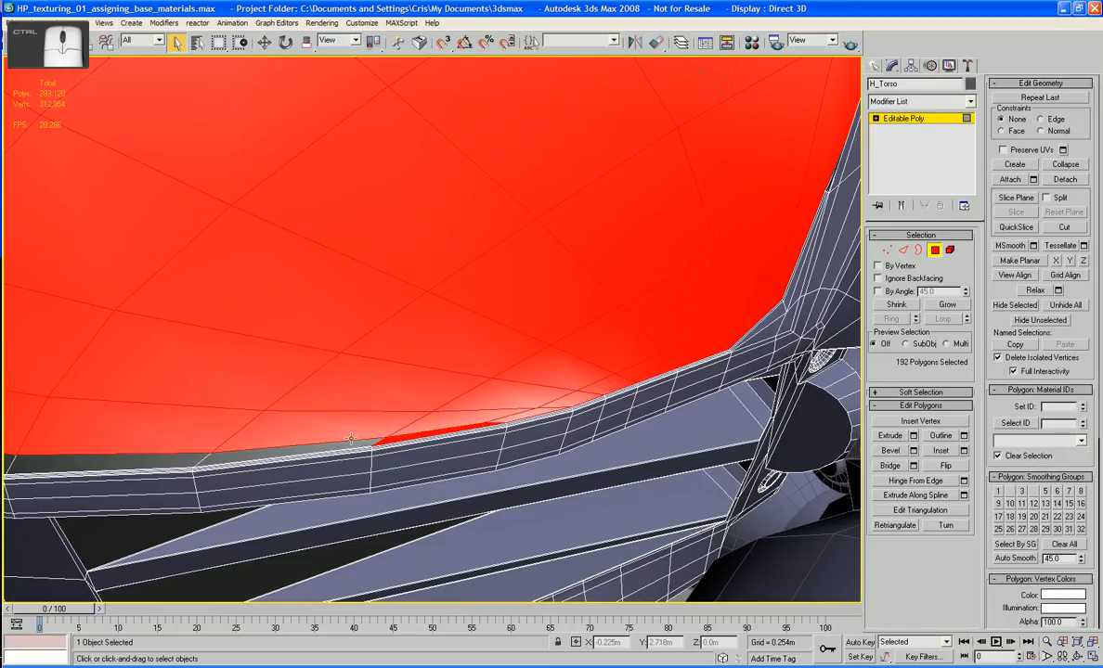
left_click(275, 446, "ctrl")
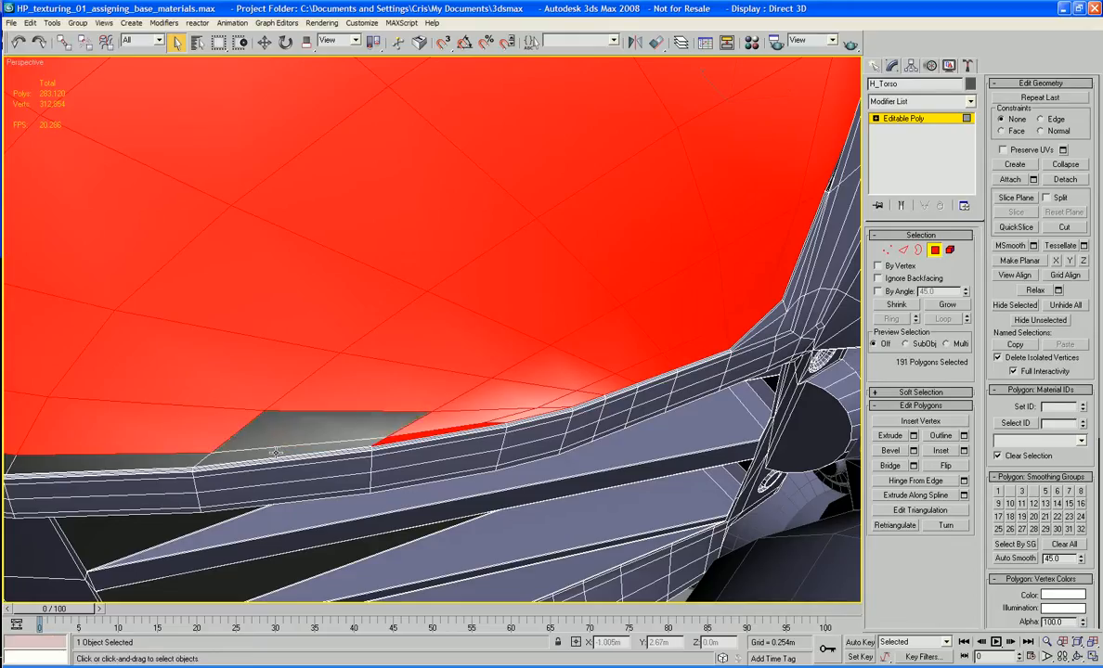
left_click(276, 452, "ctrl")
left_click(283, 434, "ctrl")
left_click(168, 462, "ctrl")
Add the missed rim polygons around the visor's left front corner and at the start of the front strip to the selection.
middle_click_drag(168, 461, 307, 428, "alt")
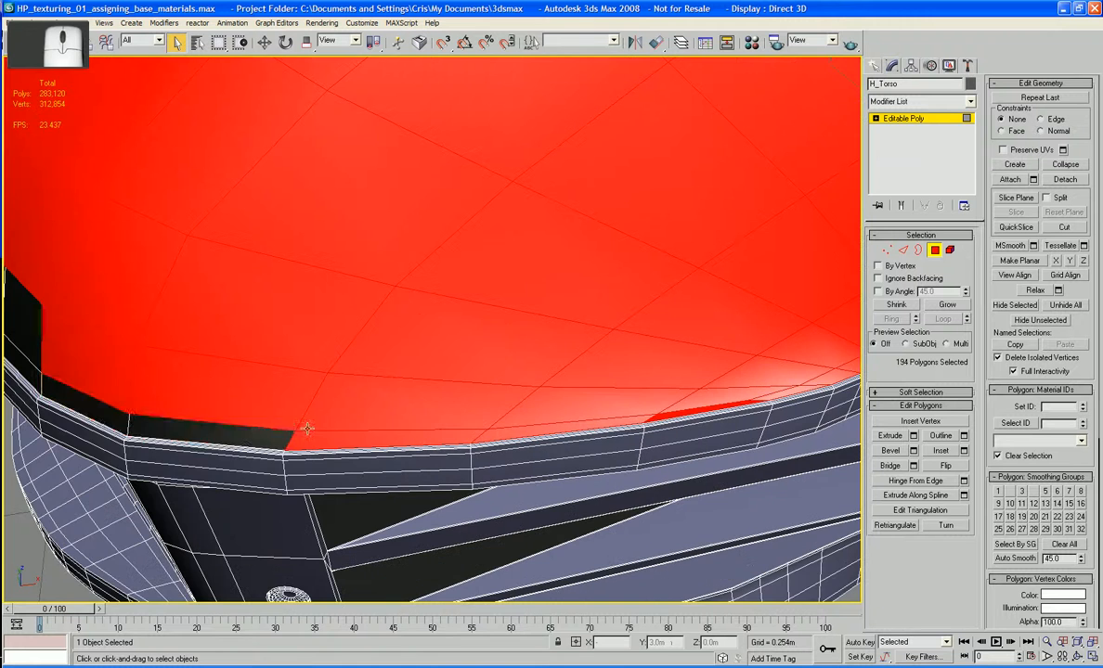
left_click(231, 430, "ctrl")
left_click(116, 421, "ctrl")
middle_click_drag(116, 421, 256, 453, "alt")
left_click(377, 476, "ctrl")
left_click(377, 451, "ctrl")
left_click(311, 443, "ctrl")
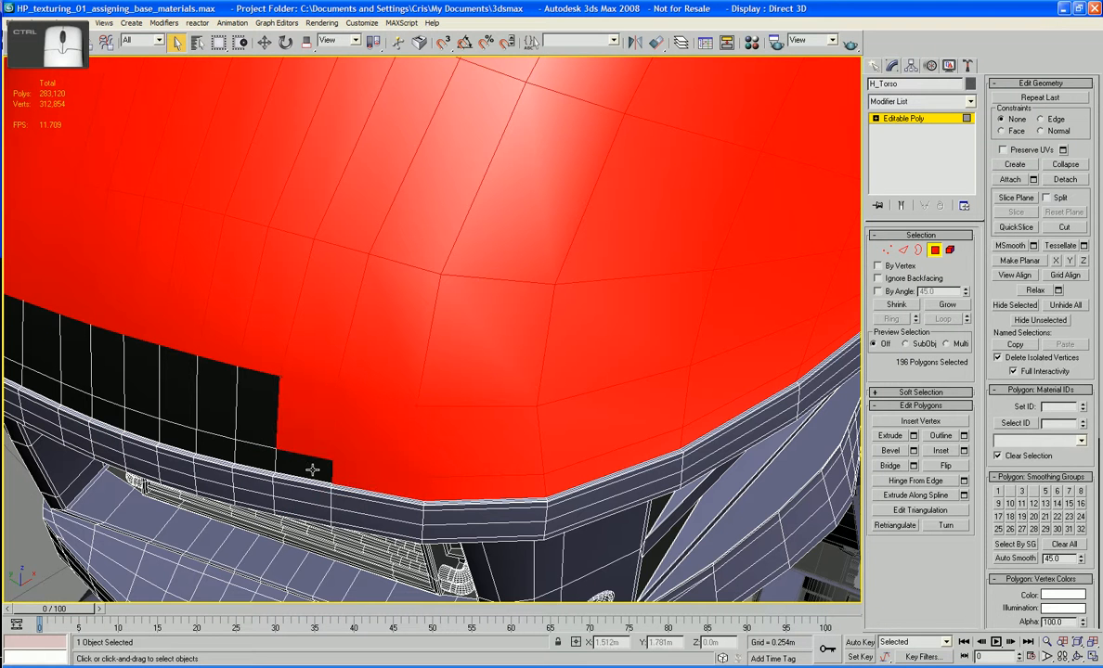
left_click(313, 470, "ctrl")
left_click(263, 452, "ctrl")
left_click(265, 415, "ctrl")
Add the remaining polygons of the two-row strip along the visor's front edge to the selection.
middle_click_drag(265, 416, 342, 441, "alt")
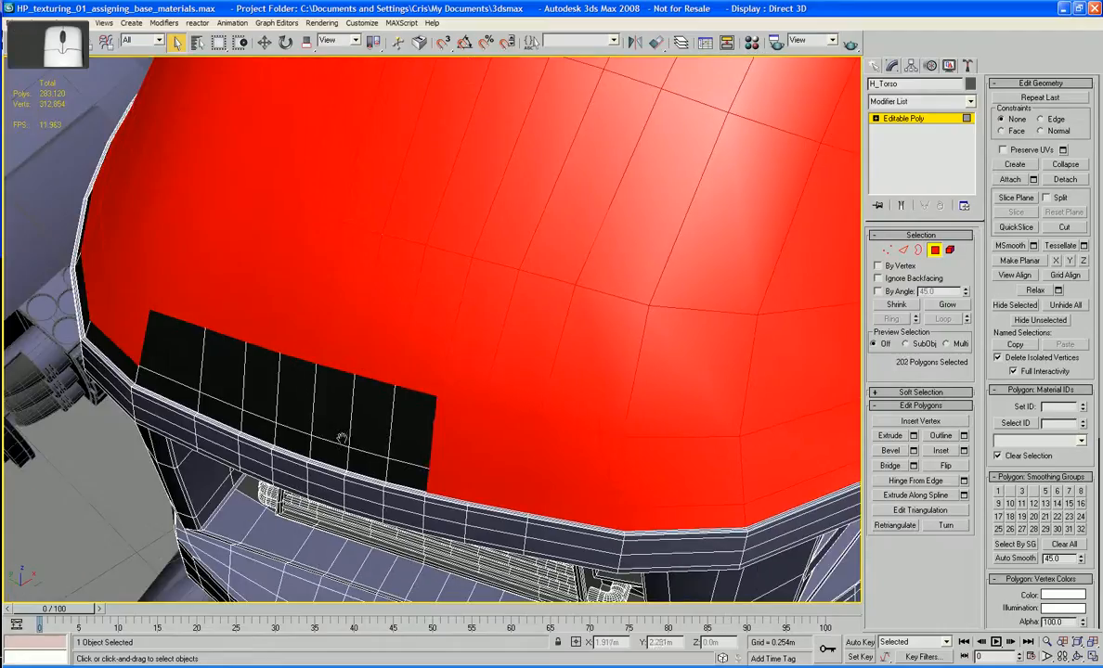
left_click(406, 444, "ctrl")
left_click(404, 476, "ctrl")
left_click(356, 457, "ctrl")
left_click(363, 431, "ctrl")
left_click(333, 422, "ctrl")
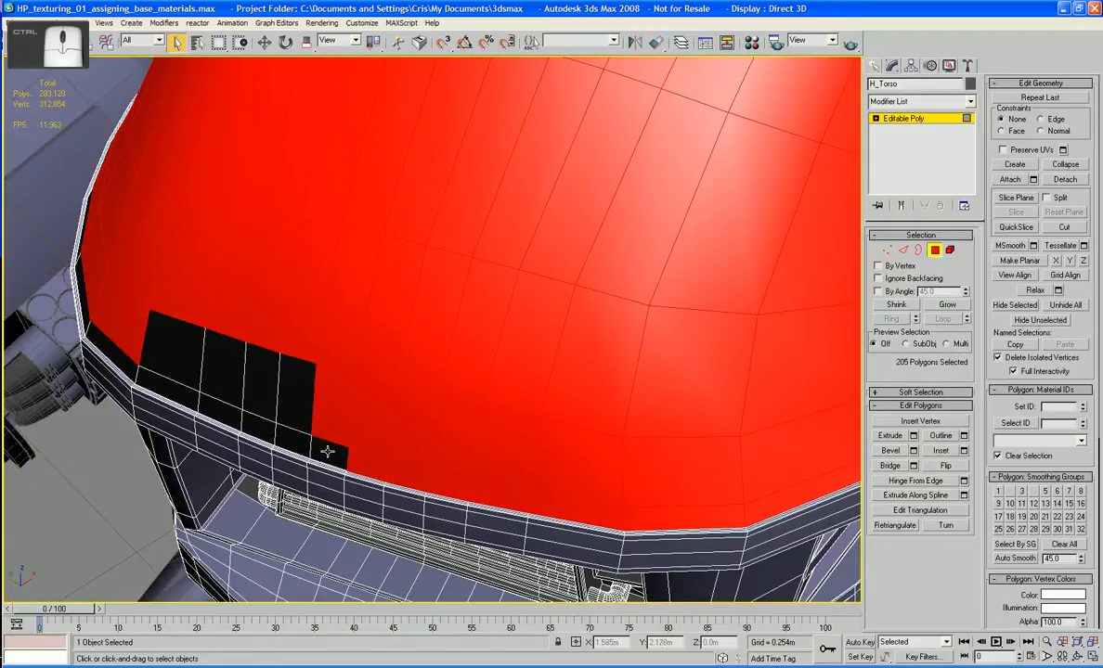
left_click(328, 453, "ctrl")
left_click(300, 443, "ctrl")
left_click(298, 407, "ctrl")
left_click(269, 396, "ctrl")
left_click(267, 436, "ctrl")
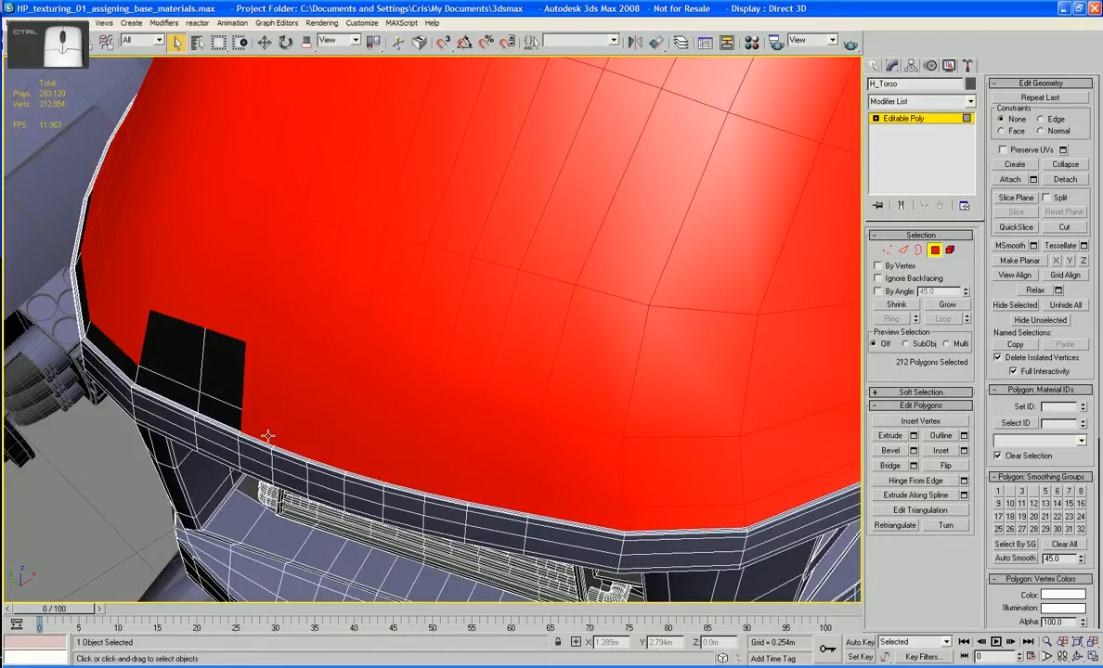
left_click(220, 418, "ctrl")
left_click(235, 385, "ctrl")
left_click(187, 368, "ctrl")
left_click(184, 397, "ctrl")
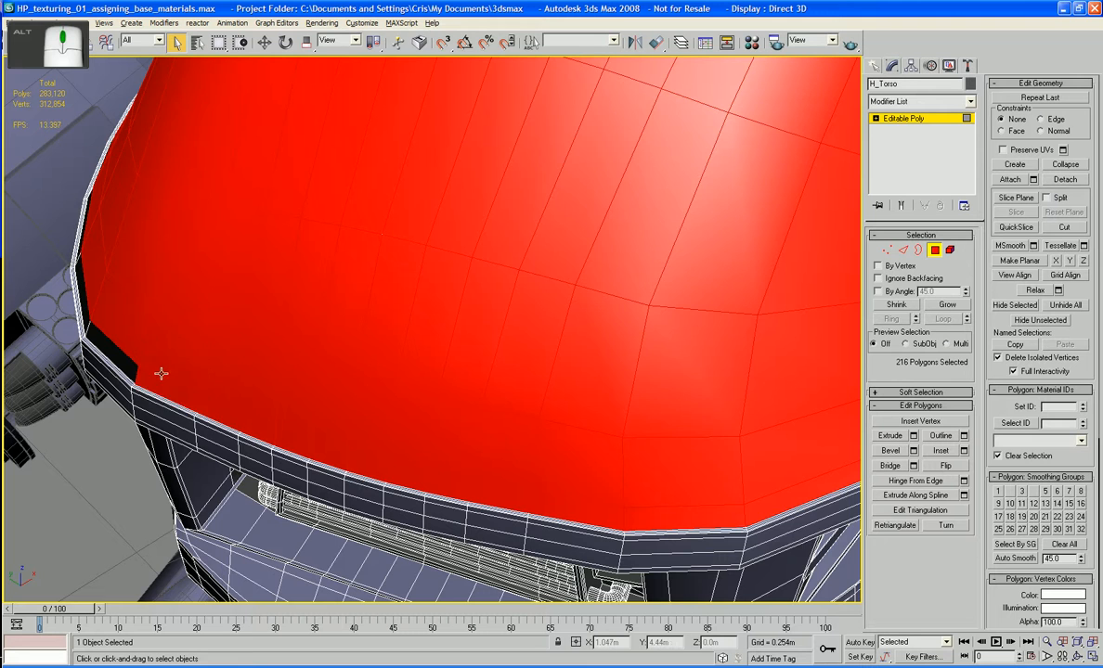
Add the missed rim polygons around the visor's front corner on the robot's right side to the selection.
middle_click_drag(161, 374, 329, 335, "alt")
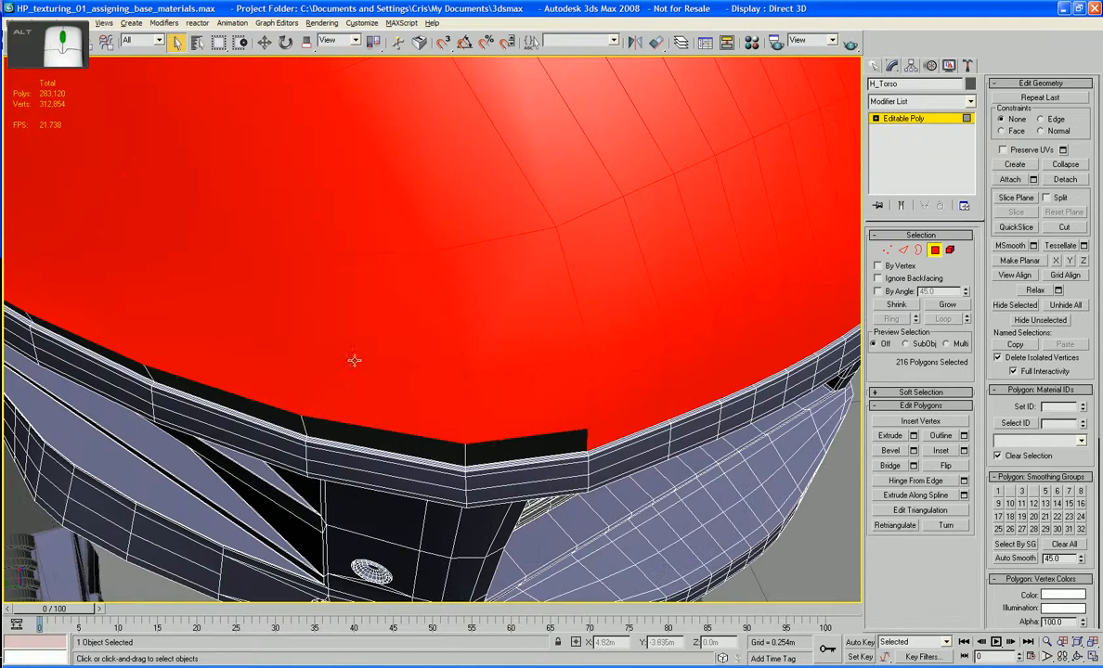
left_click(455, 412, "ctrl")
left_click(348, 421, "ctrl")
middle_click_drag(348, 420, 520, 467, "alt")
left_click(518, 318, "ctrl")
left_click(422, 319, "ctrl")
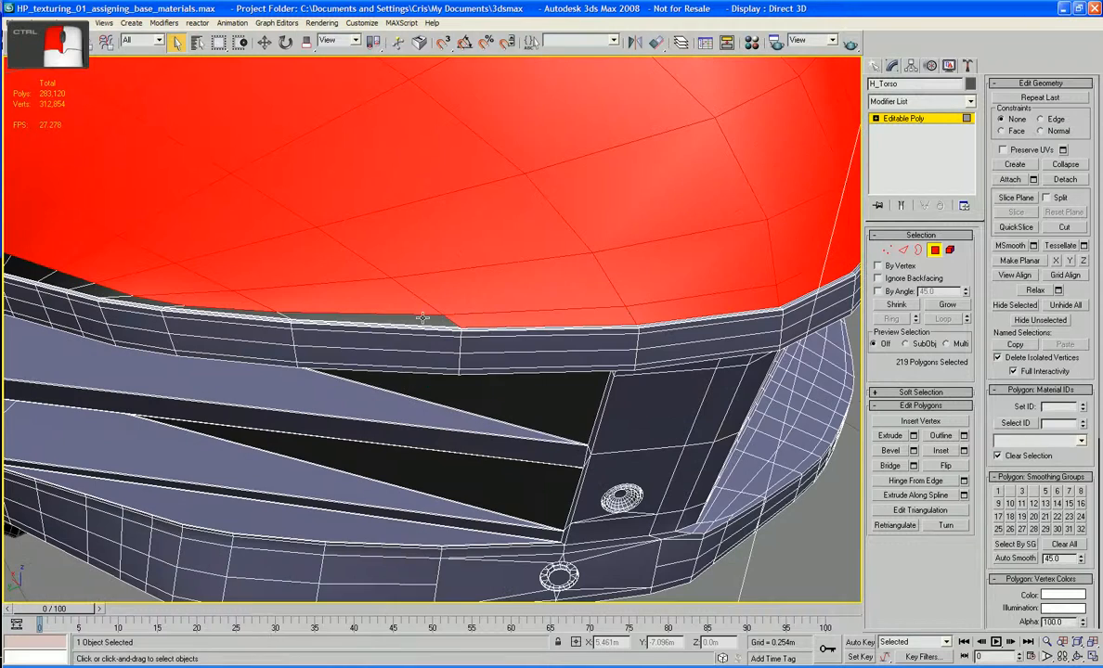
left_click(262, 312, "ctrl")
Add the remaining rim polygons along the visor's right side near the shoulder, reselecting the larger polygon that was deselected by mistake.
middle_click_drag(229, 308, 474, 370)
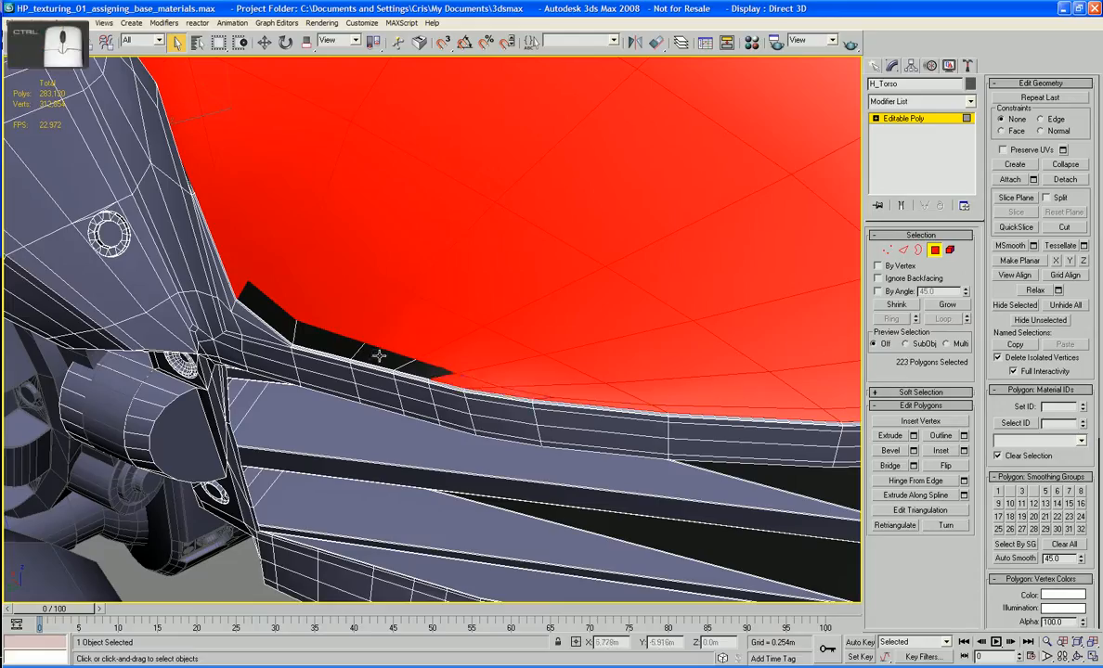
left_click(432, 360, "ctrl")
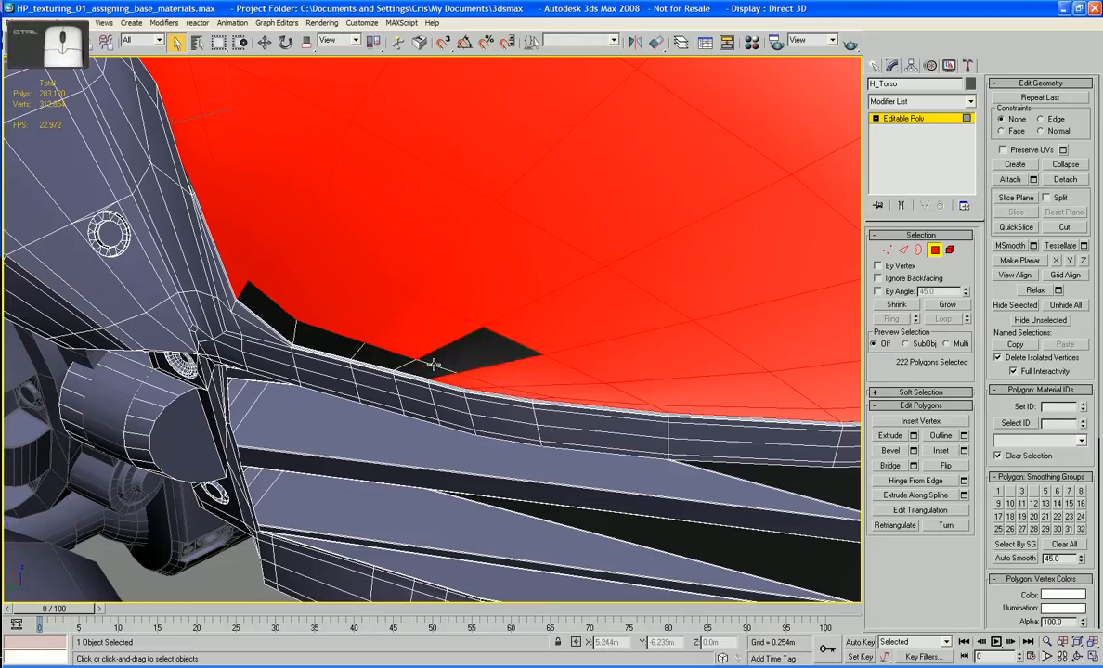
left_click(438, 358, "ctrl")
left_click(432, 372, "ctrl")
left_click(372, 350, "ctrl")
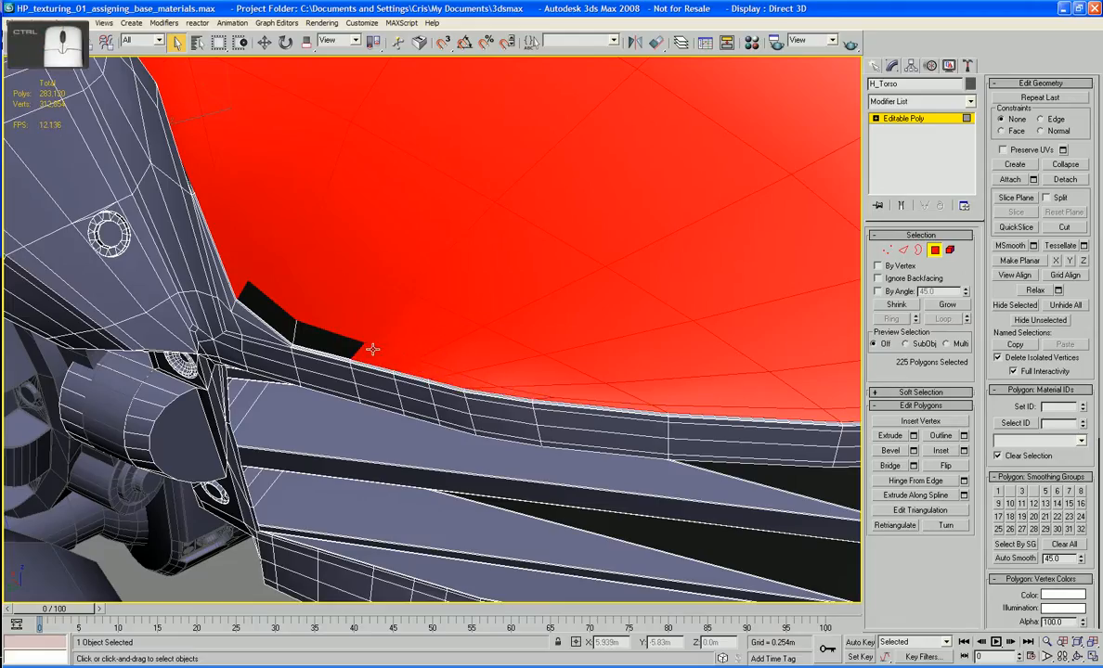
left_click(326, 341, "ctrl")
left_click(270, 301, "ctrl")
middle_click_drag(282, 306, 456, 378)
left_click(223, 310, "ctrl")
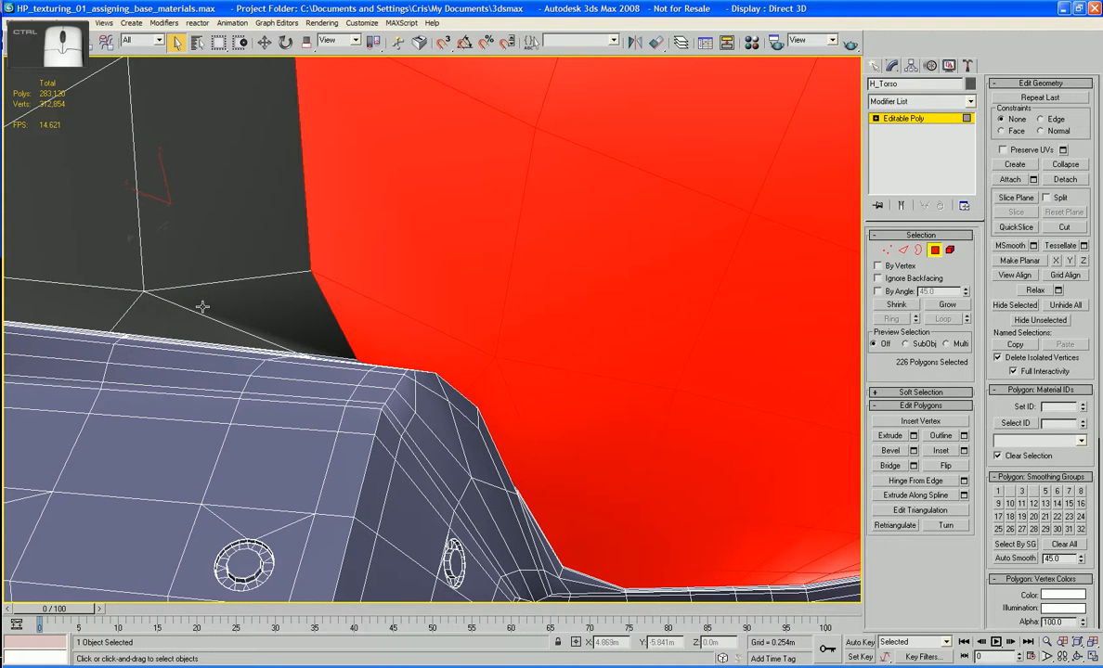
key("ctrl+z")
middle_click_drag(203, 307, 295, 381, "alt")
key("ctrl+z")
Enable Ignore Backfacing and add the polygons at the tip and upper edge of the visor's right rear corner to the selection.
scroll(295, 373, "down", 5)
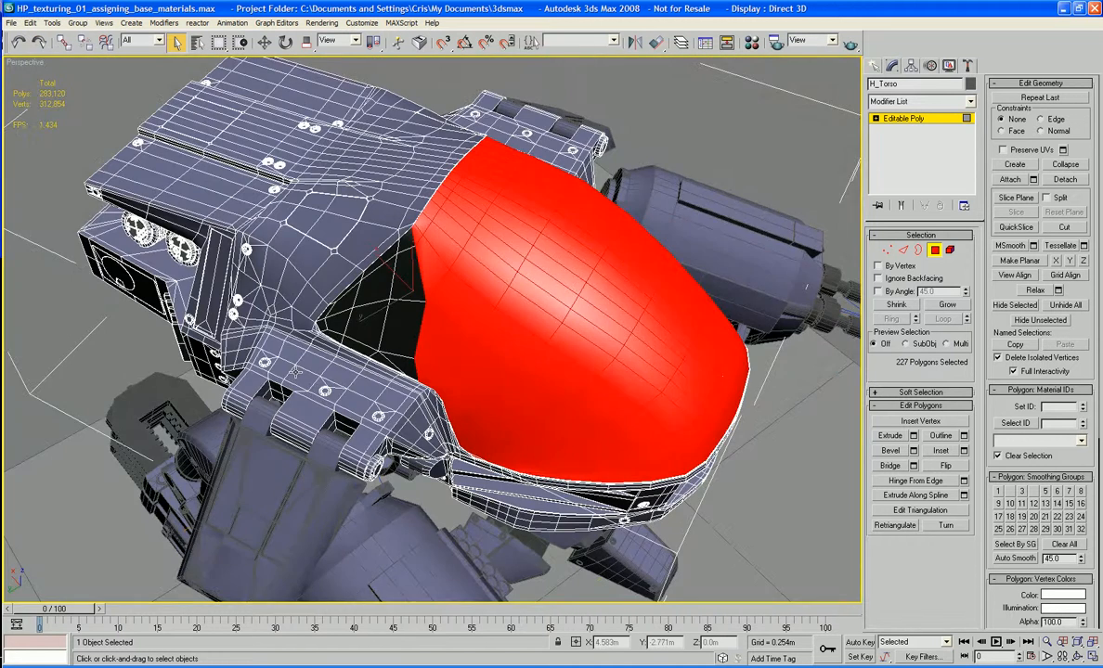
scroll(295, 372, "up", 6)
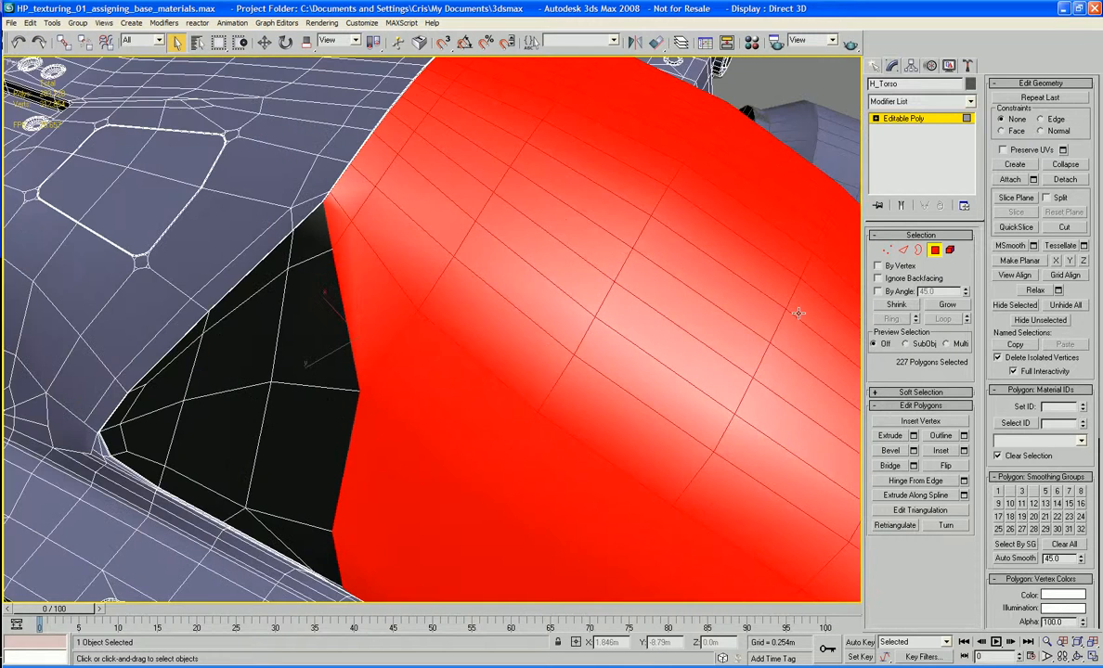
left_click(121, 441, "ctrl")
left_click(147, 400, "ctrl")
left_click(152, 445, "ctrl")
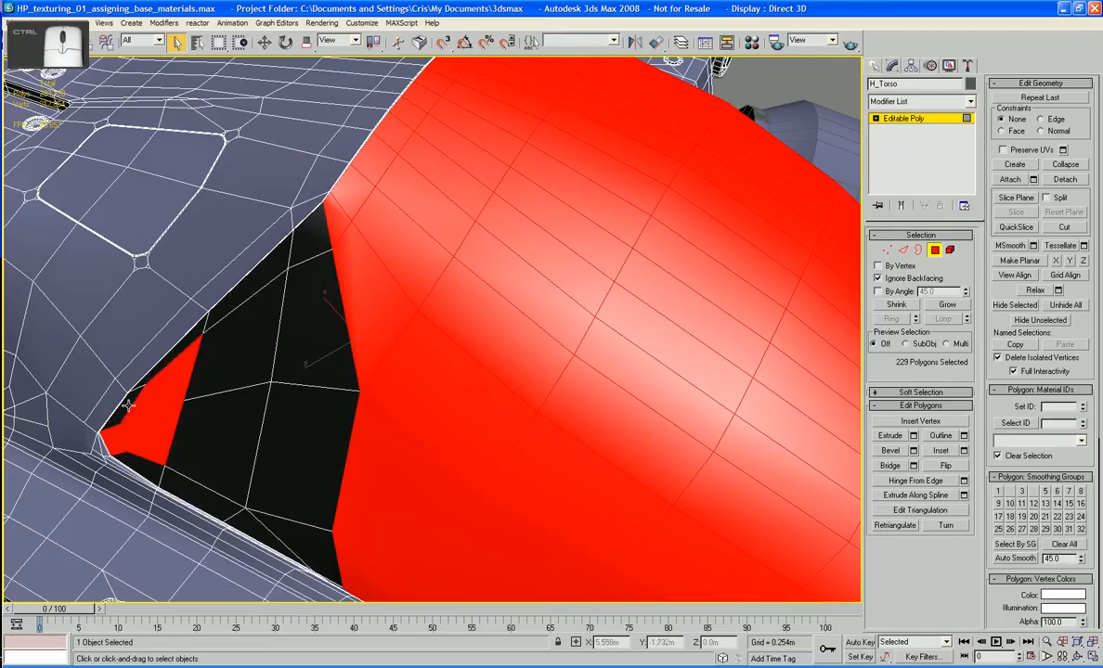
left_click(121, 412, "ctrl")
left_click(159, 368, "ctrl")
left_click(228, 306, "ctrl")
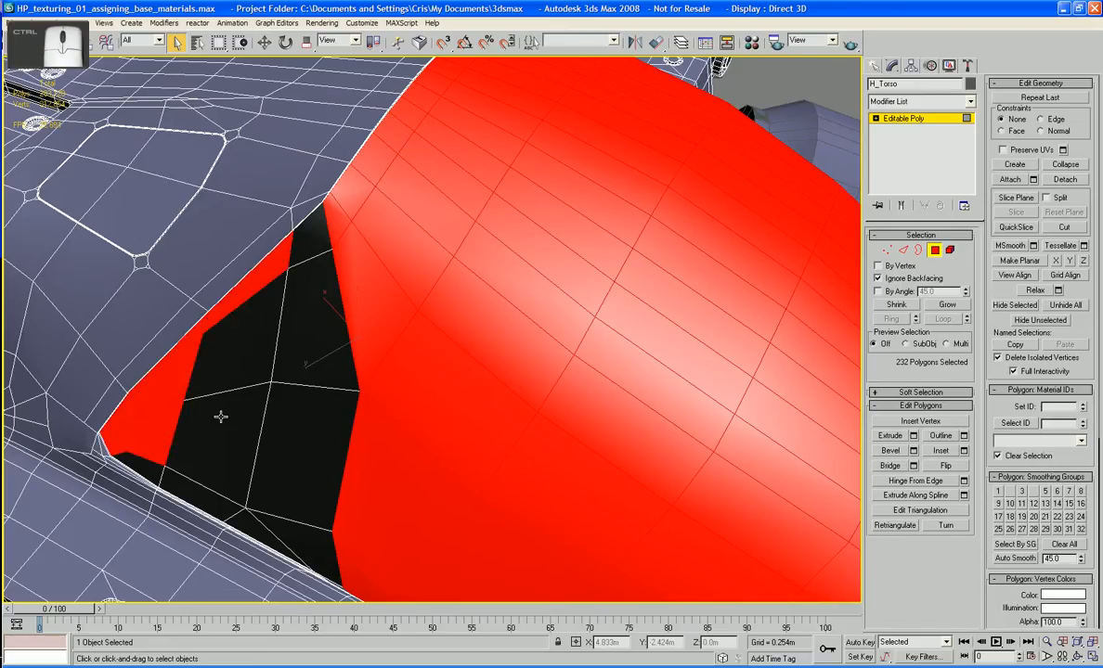
Add the remaining inner and lower-edge polygons of the visor's right rear corner to the selection.
left_click(221, 416, "ctrl")
left_click(196, 494, "ctrl")
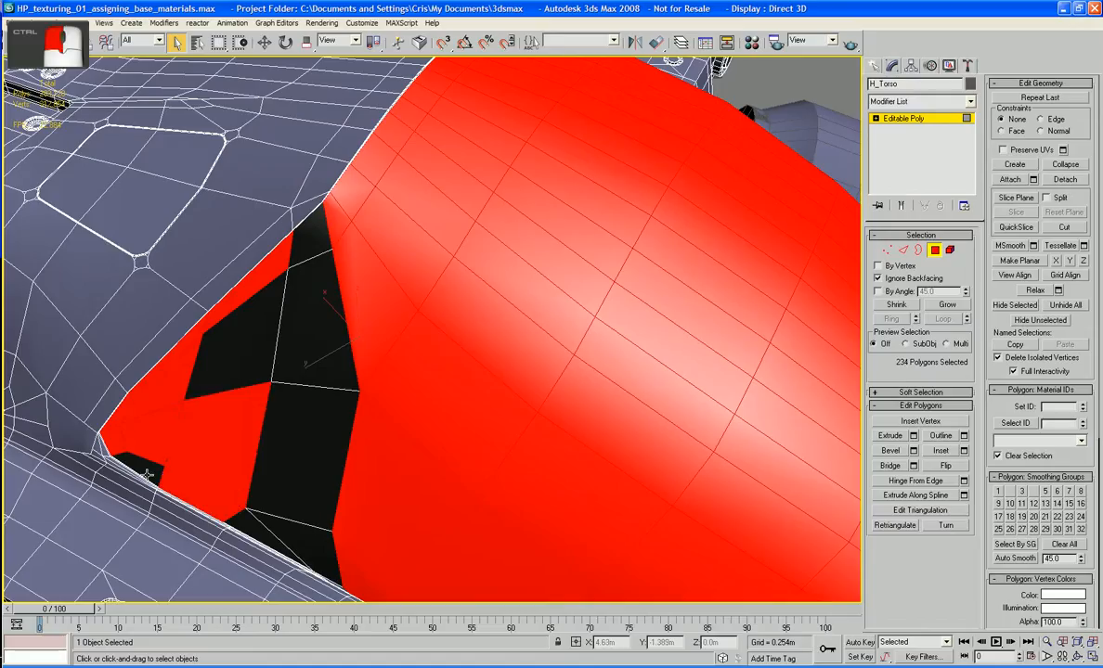
left_click(278, 524, "ctrl")
left_click(290, 430, "ctrl")
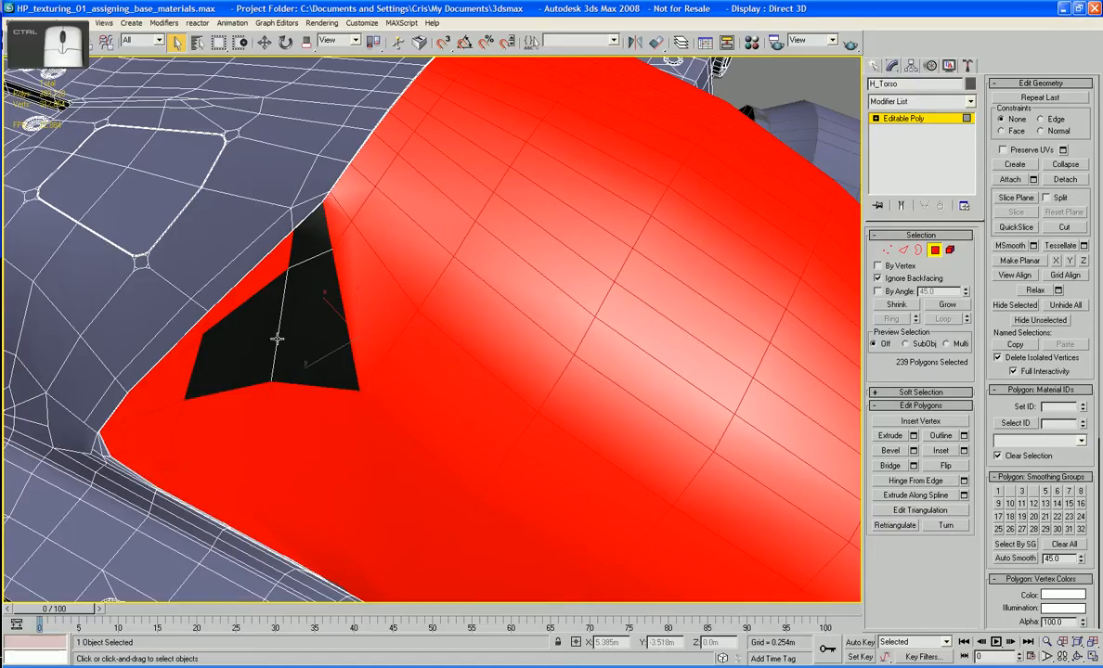
left_click(271, 305, "ctrl")
left_click(312, 274, "ctrl")
left_click(318, 243, "ctrl")
Add the lower-edge and tip polygons and the adjoining upper rim polygons of the visor's left rear corner to the selection.
scroll(477, 243, "down", 4)
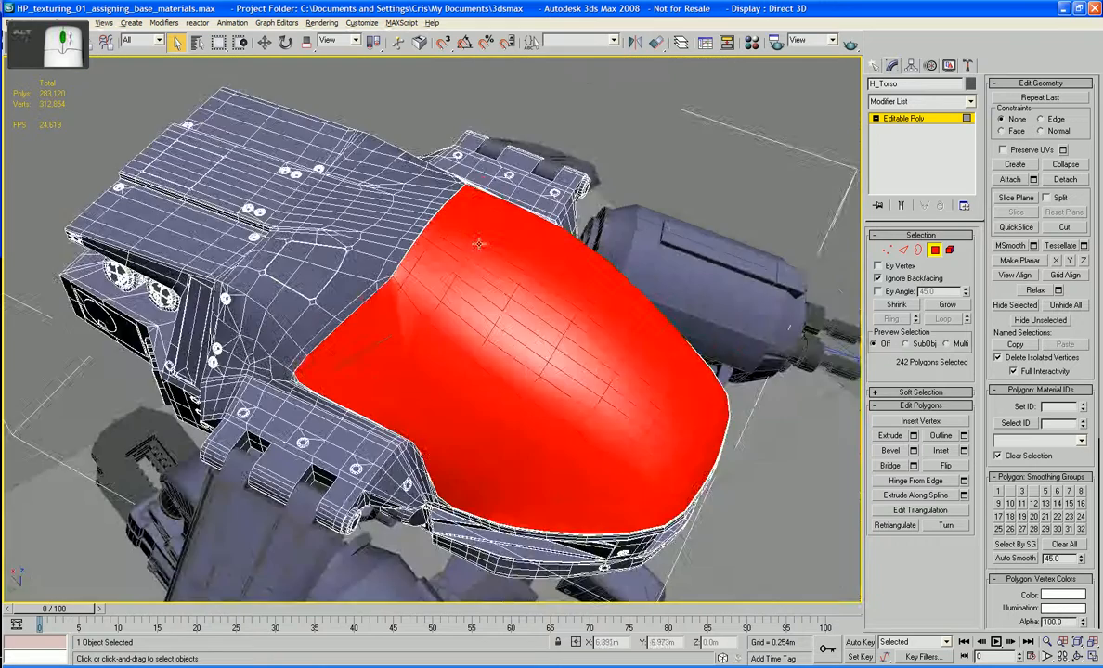
middle_click_drag(479, 243, 365, 275, "alt")
scroll(312, 231, "up", 4)
left_click(413, 444, "ctrl")
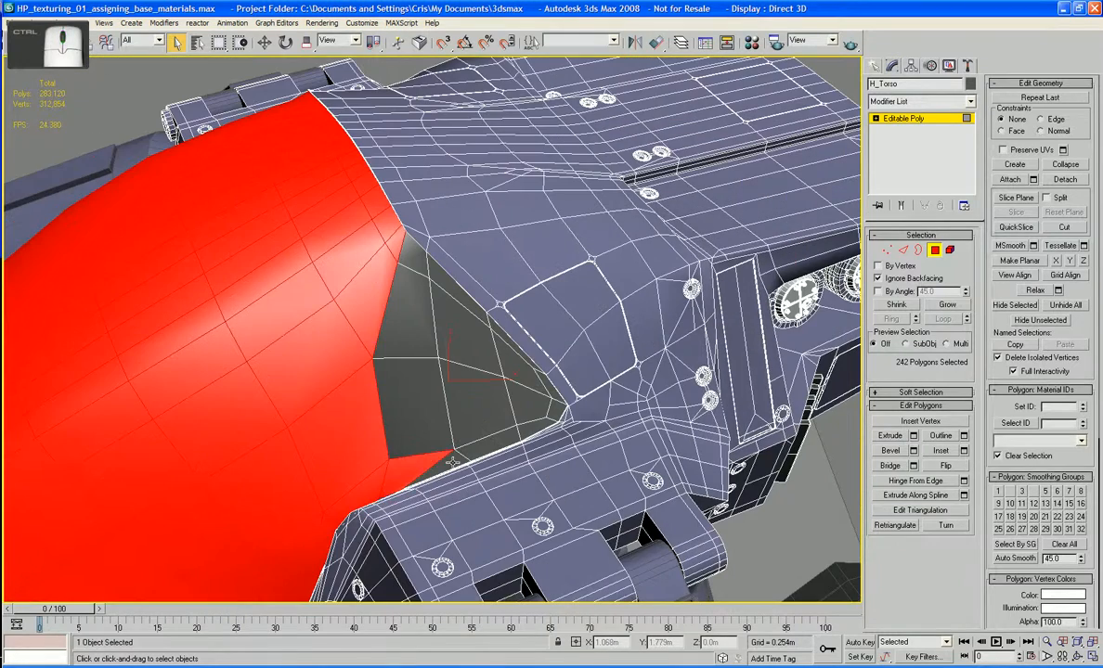
left_click(455, 412, "ctrl")
left_click(513, 394, "ctrl")
left_click(557, 414, "ctrl")
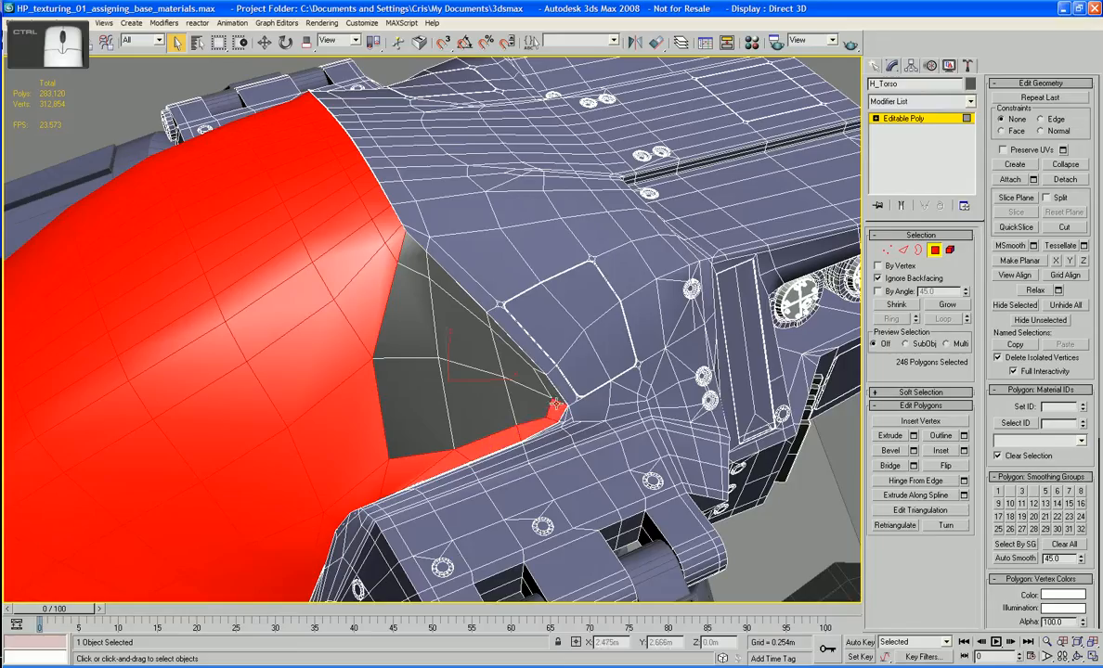
left_click(557, 403, "ctrl")
left_click(548, 385, "ctrl")
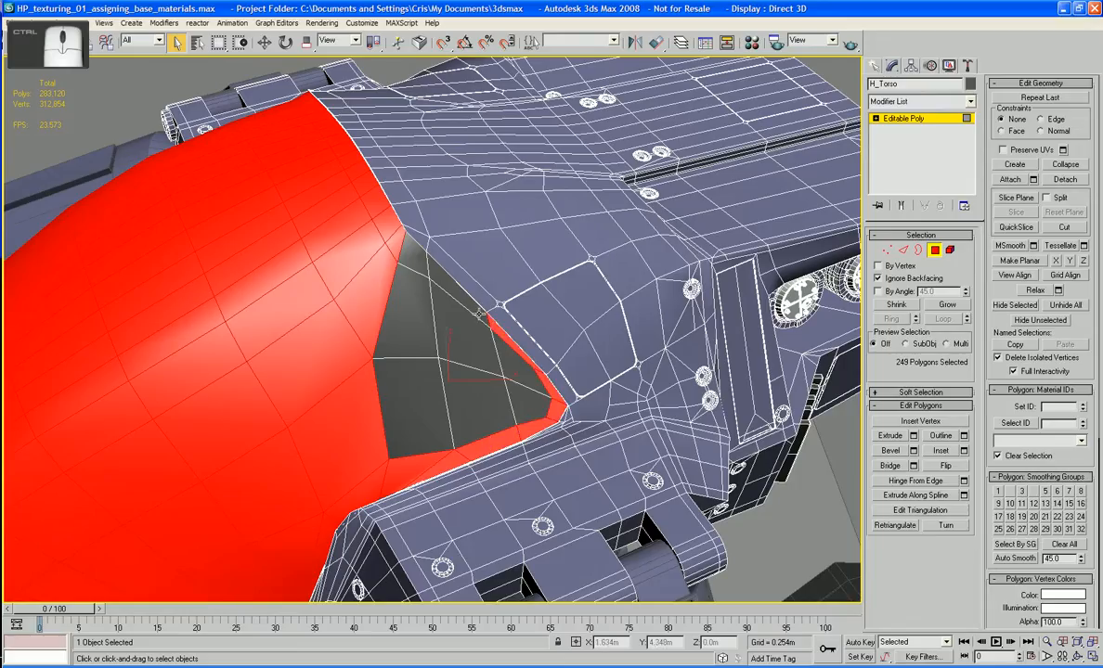
Add the remaining upper-edge and inner polygons of the visor's left rear corner to the selection.
left_click(413, 265, "ctrl")
left_click(416, 315, "ctrl")
left_click(431, 307, "ctrl")
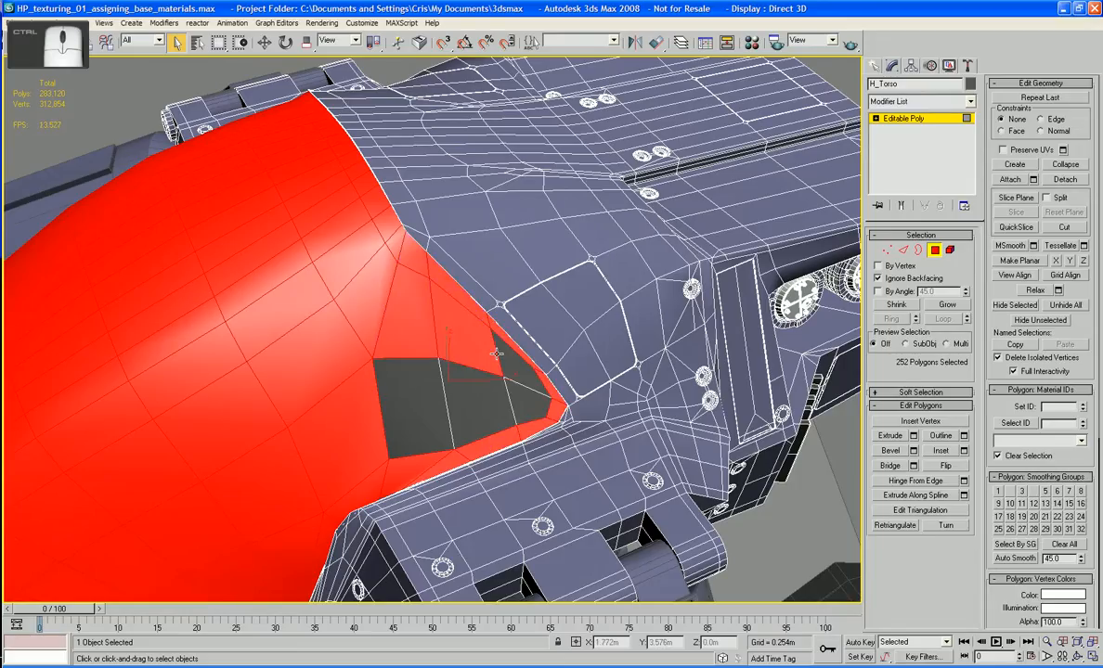
left_click(466, 332, "ctrl")
left_click(468, 373, "ctrl")
left_click(410, 396, "ctrl")
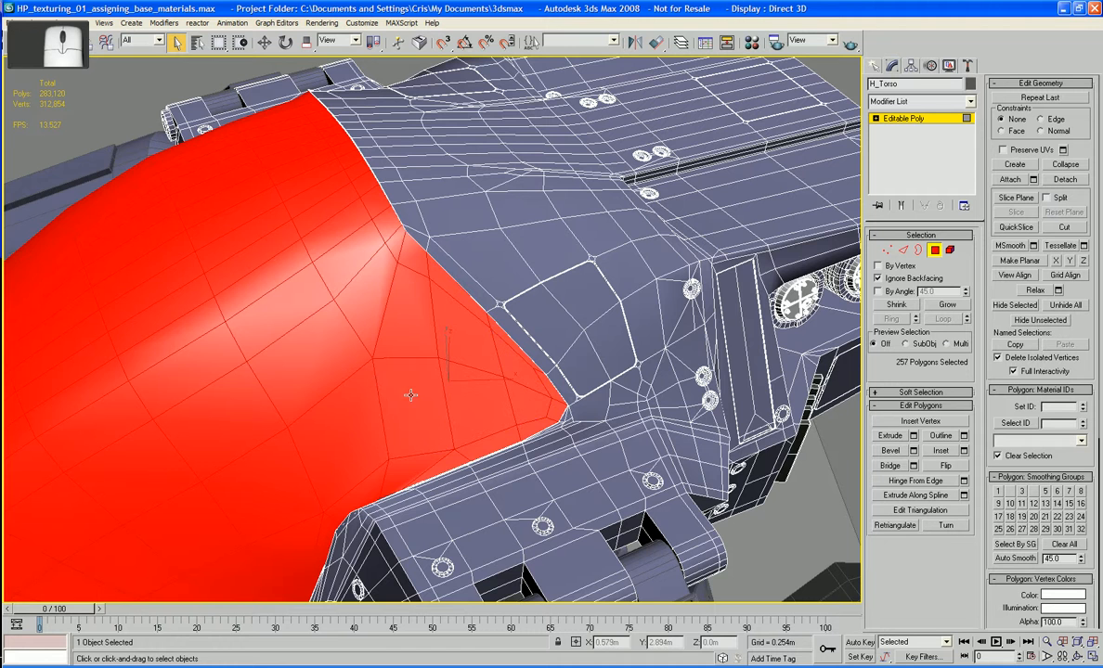
Detach the selected visor polygons from the torso as a separate object named VISOR.
scroll(407, 462, "down", 8)
scroll(418, 379, "up", 2)
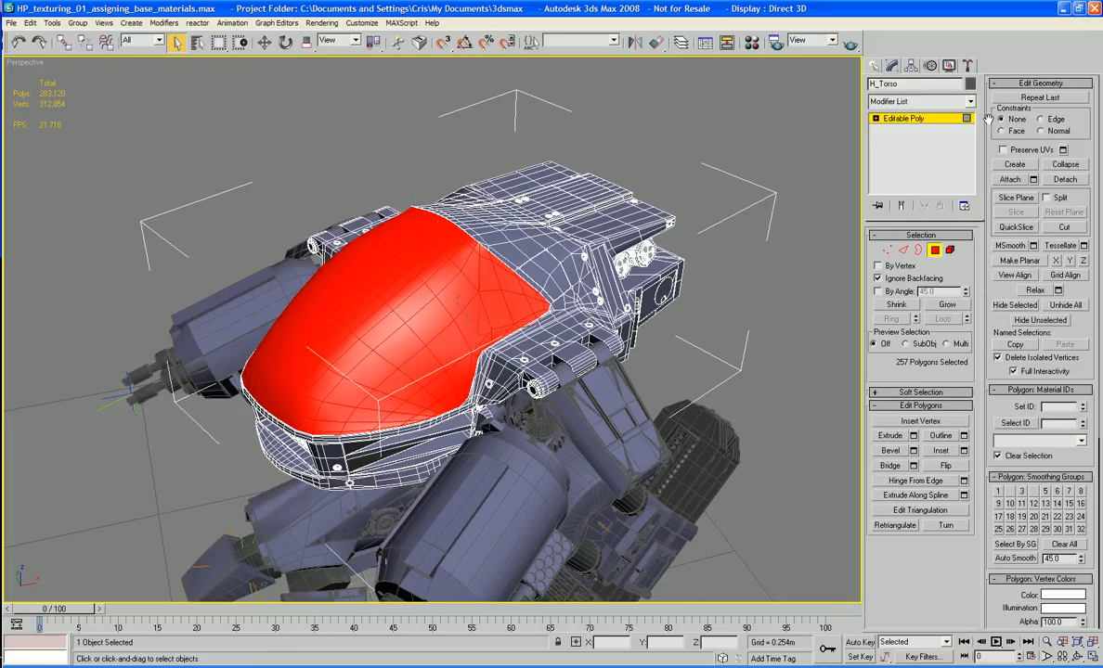
left_click(1065, 181)
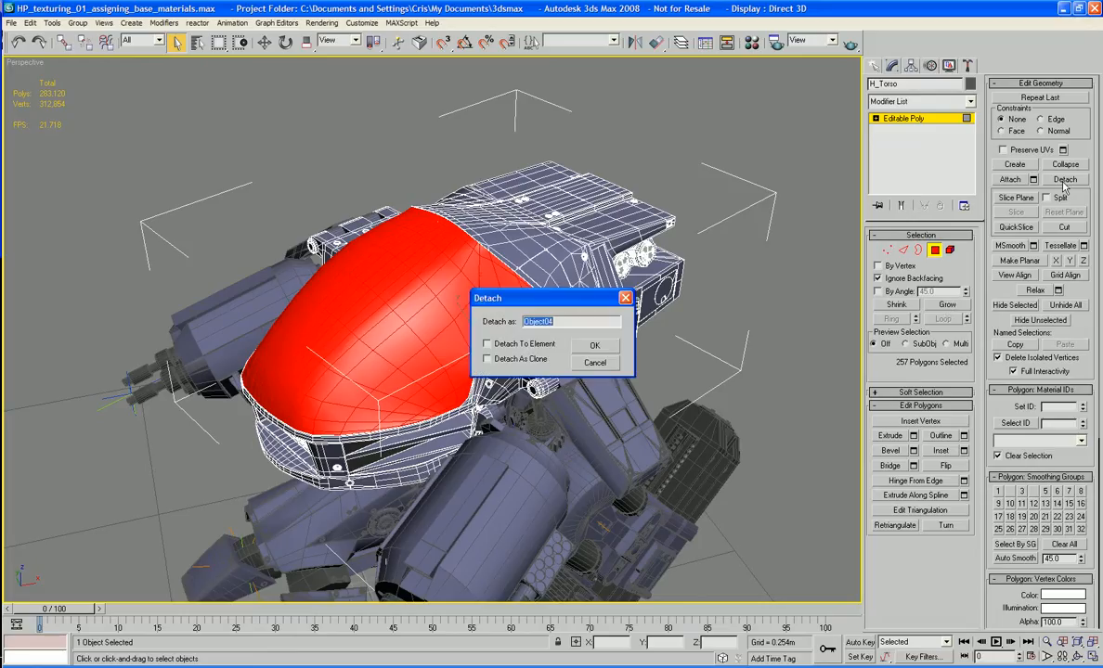
type("VISOR")
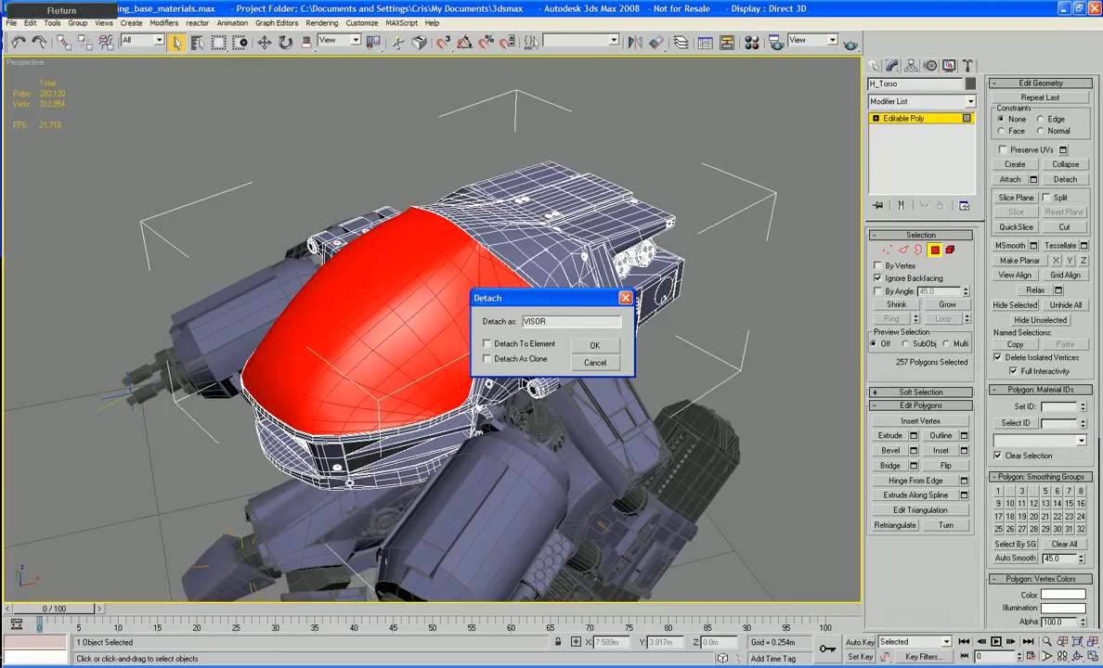
key("Return")
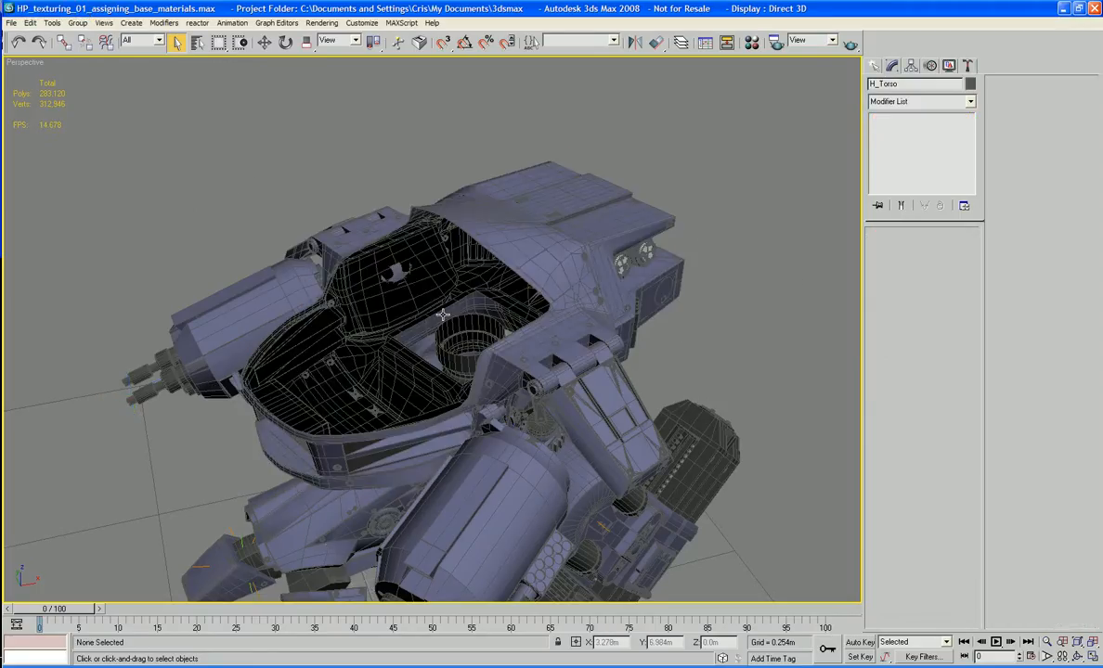
Select the detached VISOR object and apply an Unwrap UVW modifier to it.
left_click(442, 315)
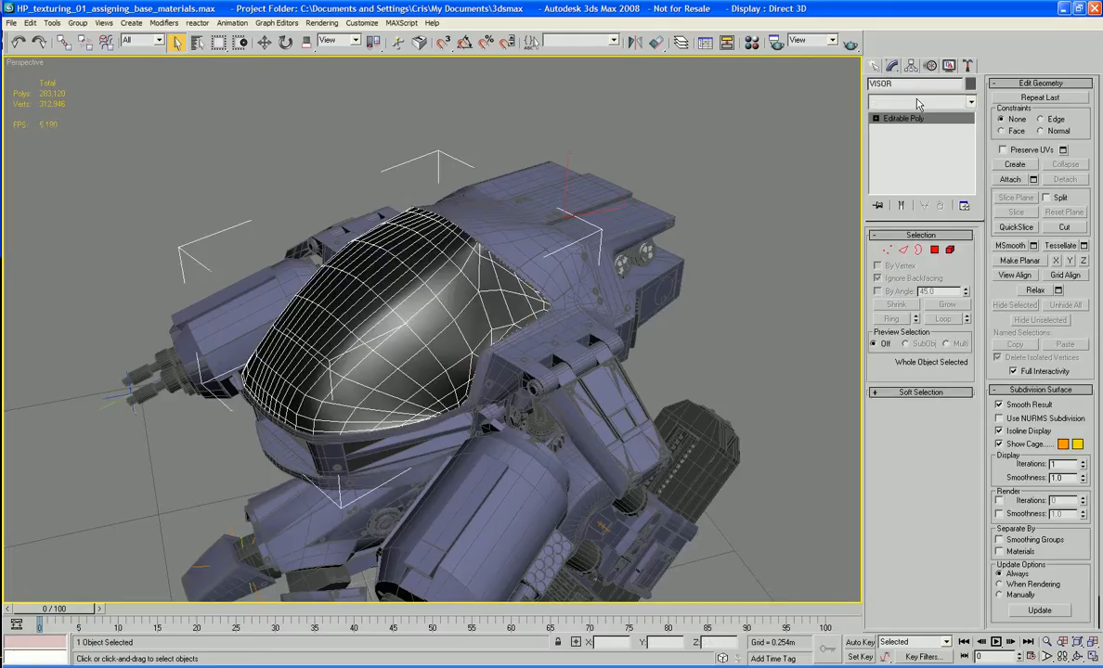
left_click(918, 102)
key("u")
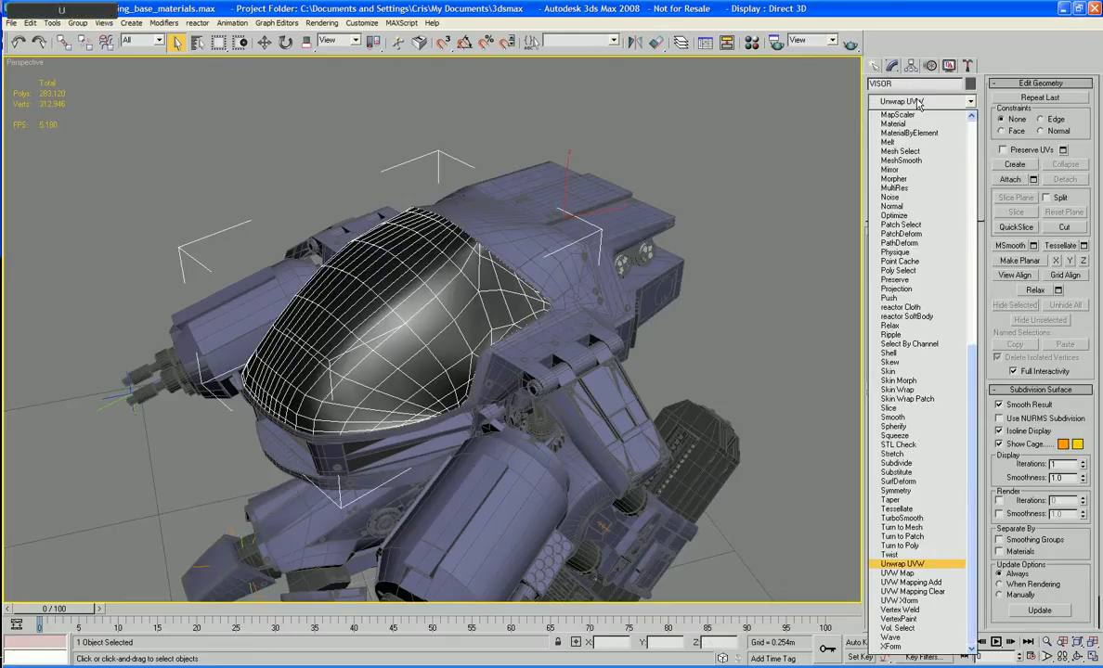
key("Return")
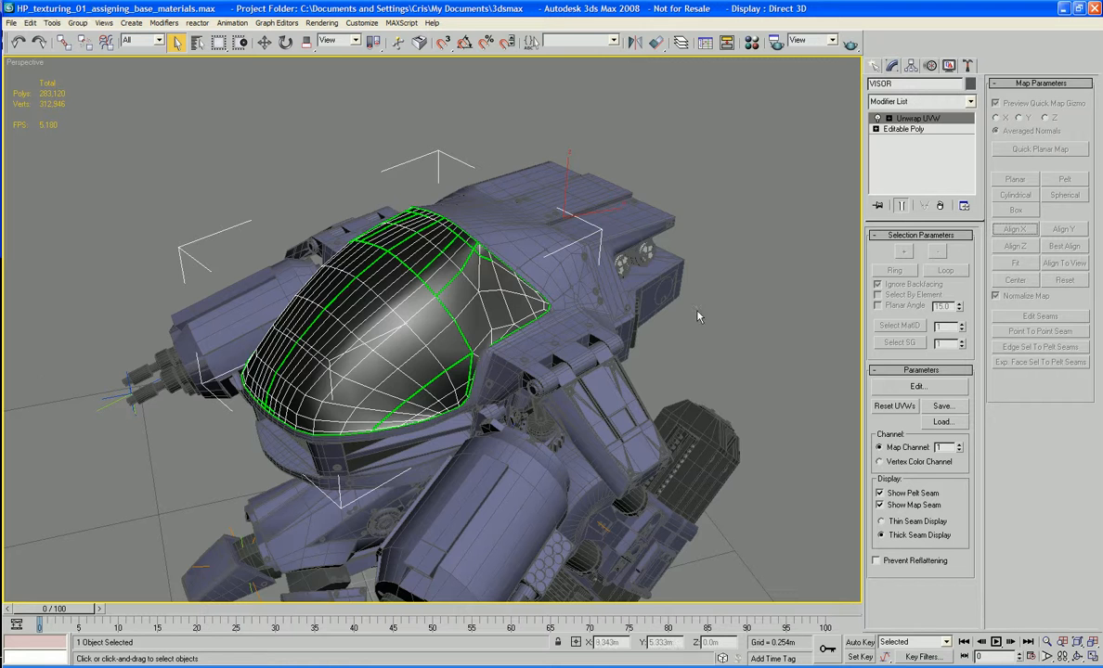
Open the UV editor for the visor and hide its checker background.
middle_click_drag(640, 329, 696, 364, "alt")
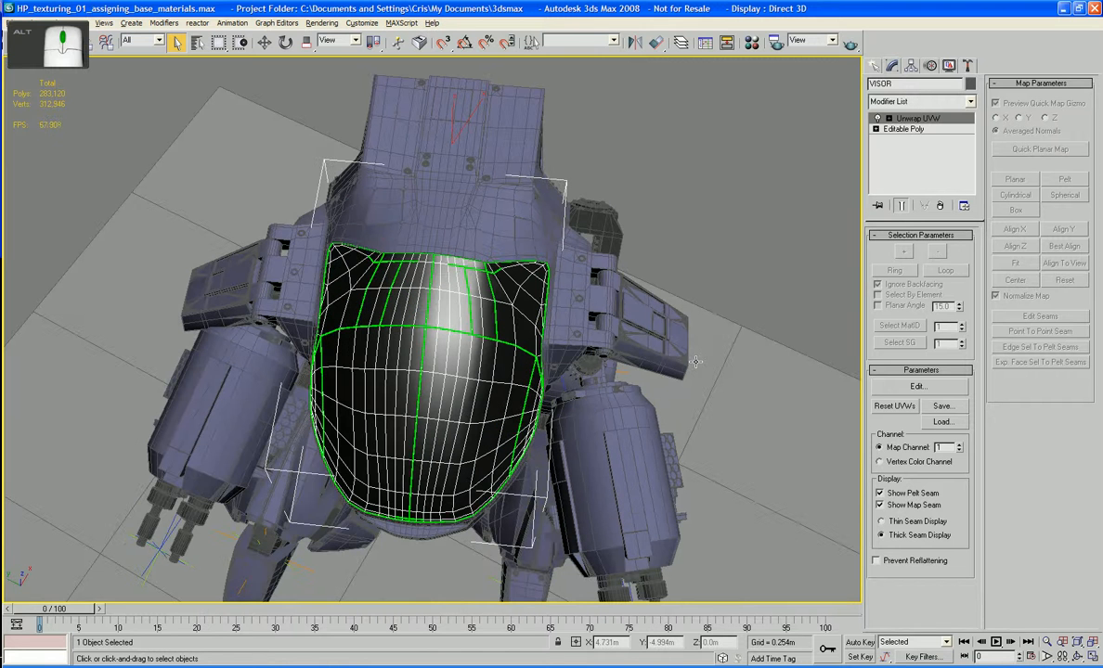
left_click(960, 389)
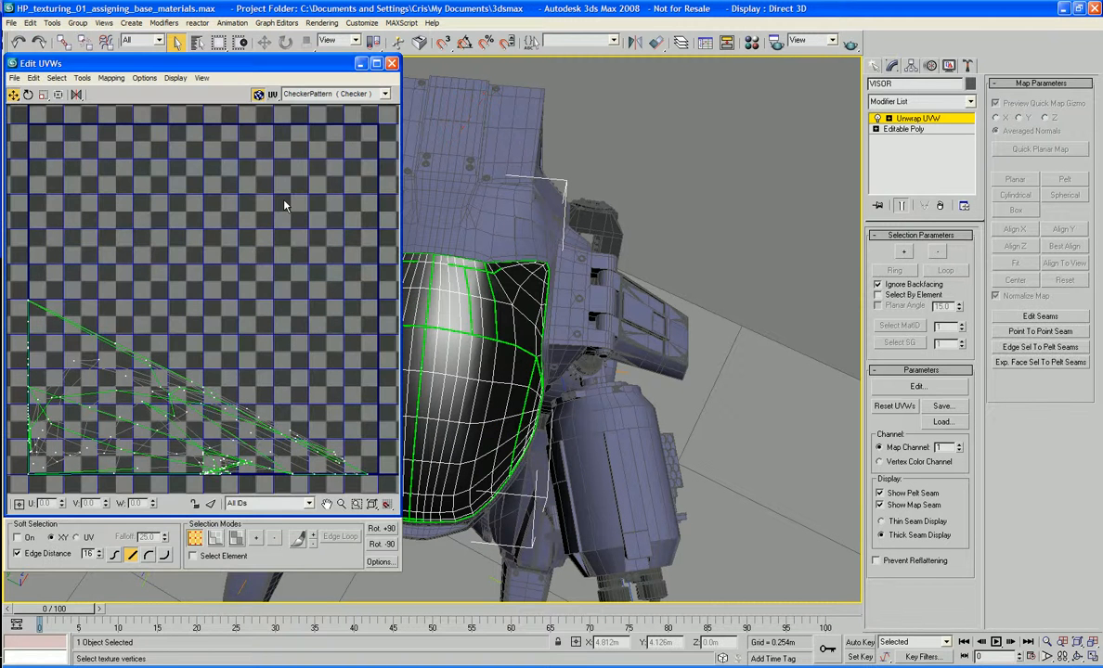
left_click(258, 94)
Select all of the visor's faces in the Unwrap UVW modifier and apply a Quick Planar Map with averaged normals.
middle_click_drag(450, 239, 660, 254, "alt")
middle_click_drag(757, 269, 789, 270)
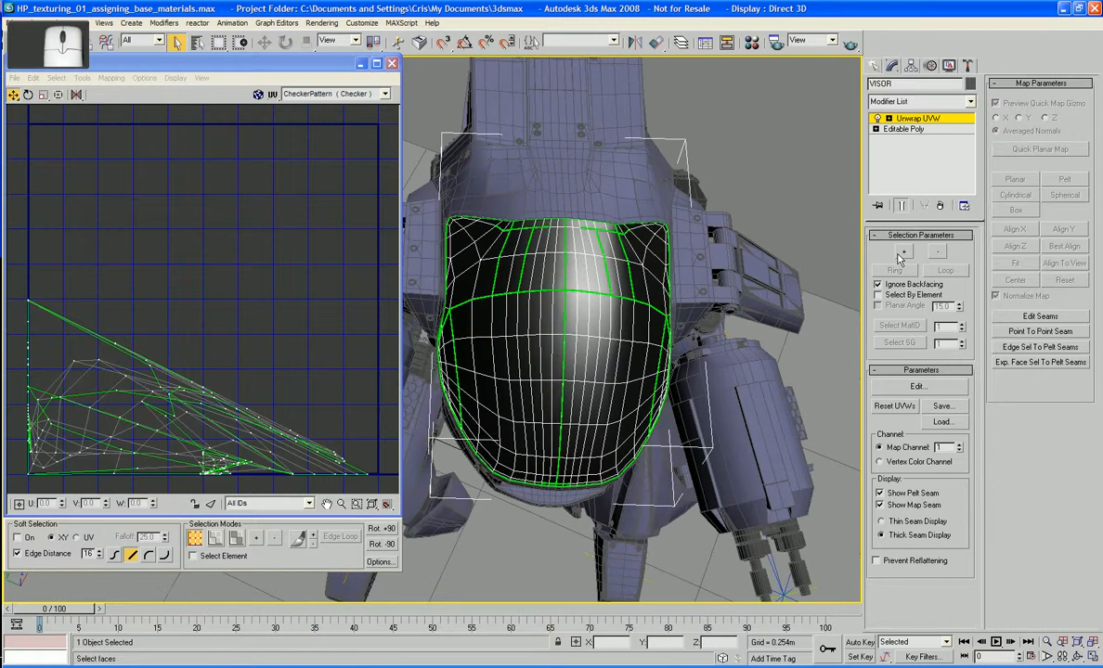
left_click(896, 119)
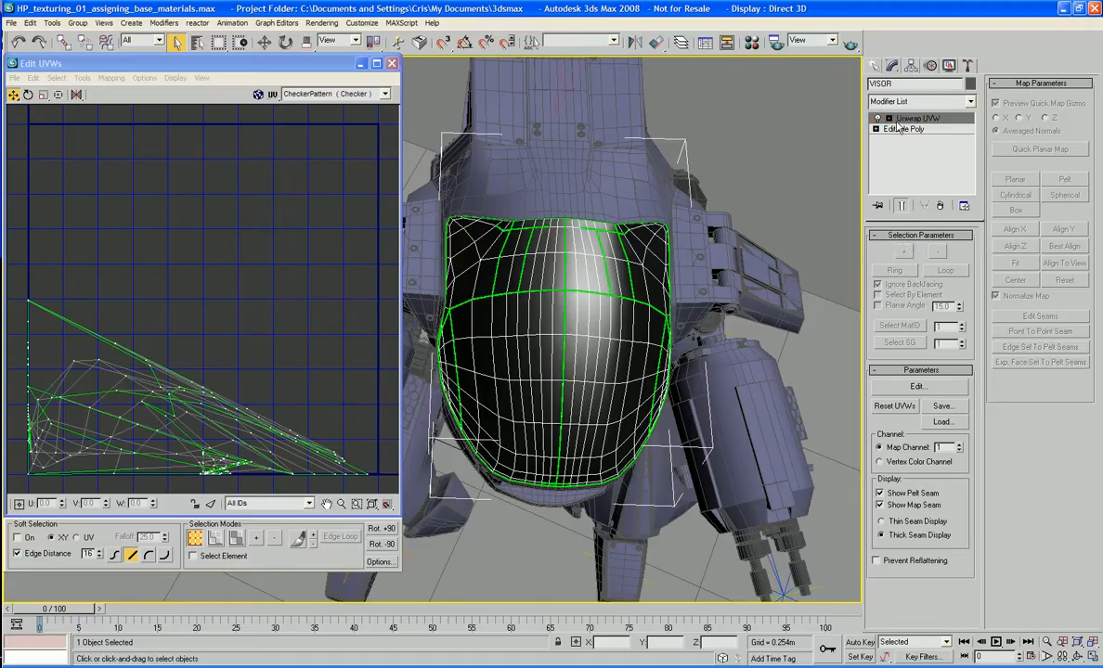
left_click(888, 119)
left_click(910, 149)
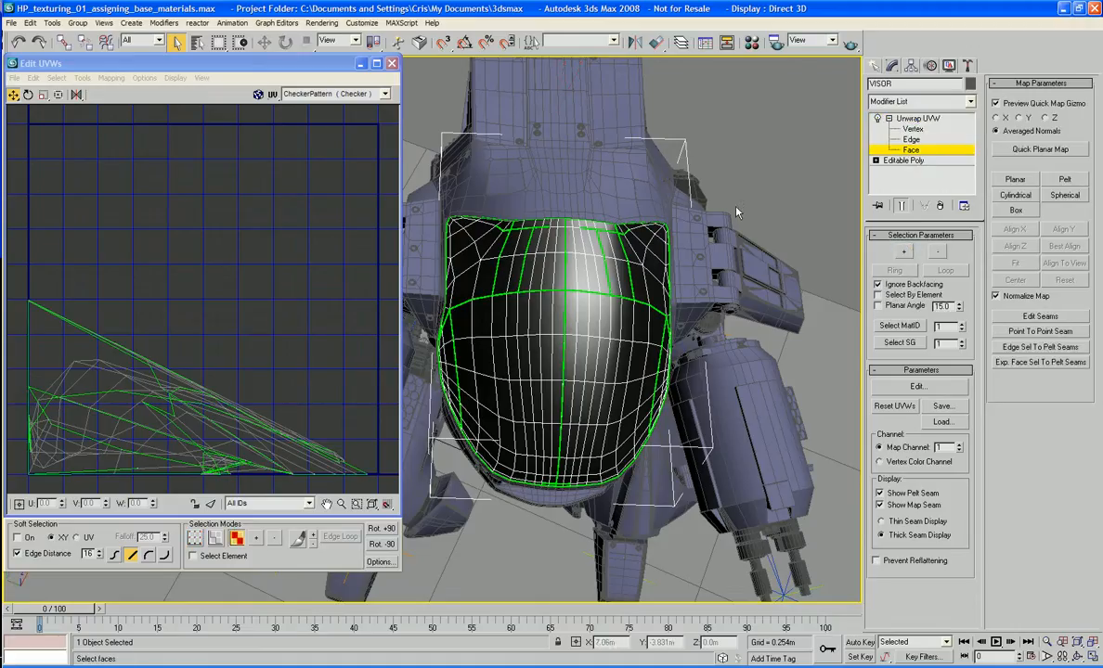
key("ctrl+a")
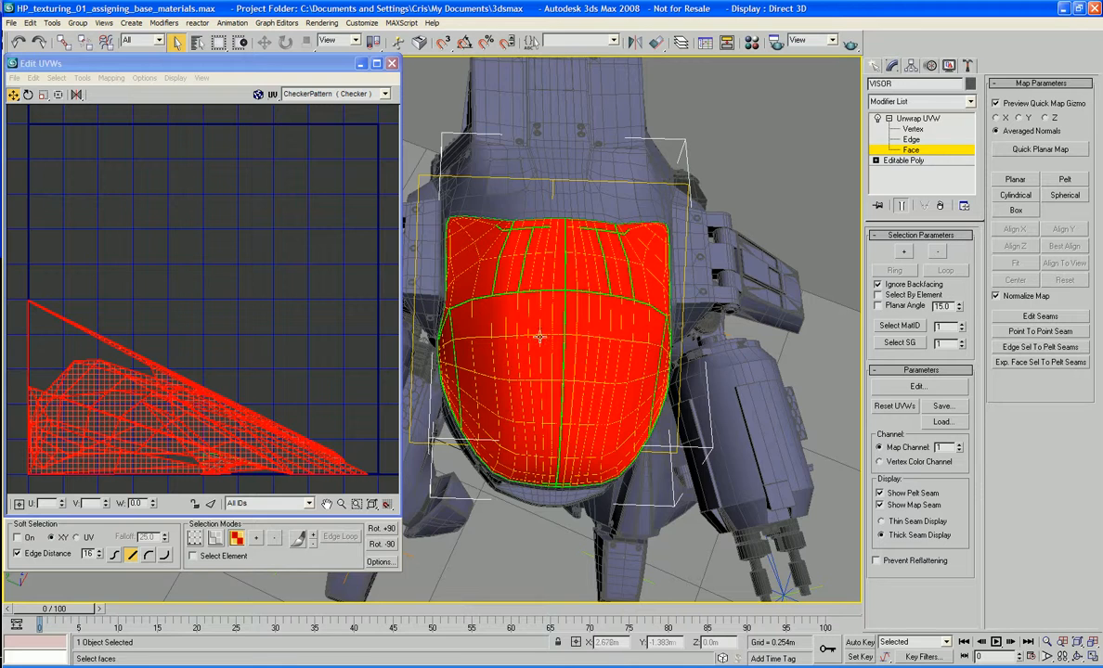
middle_click_drag(537, 401, 652, 313, "alt")
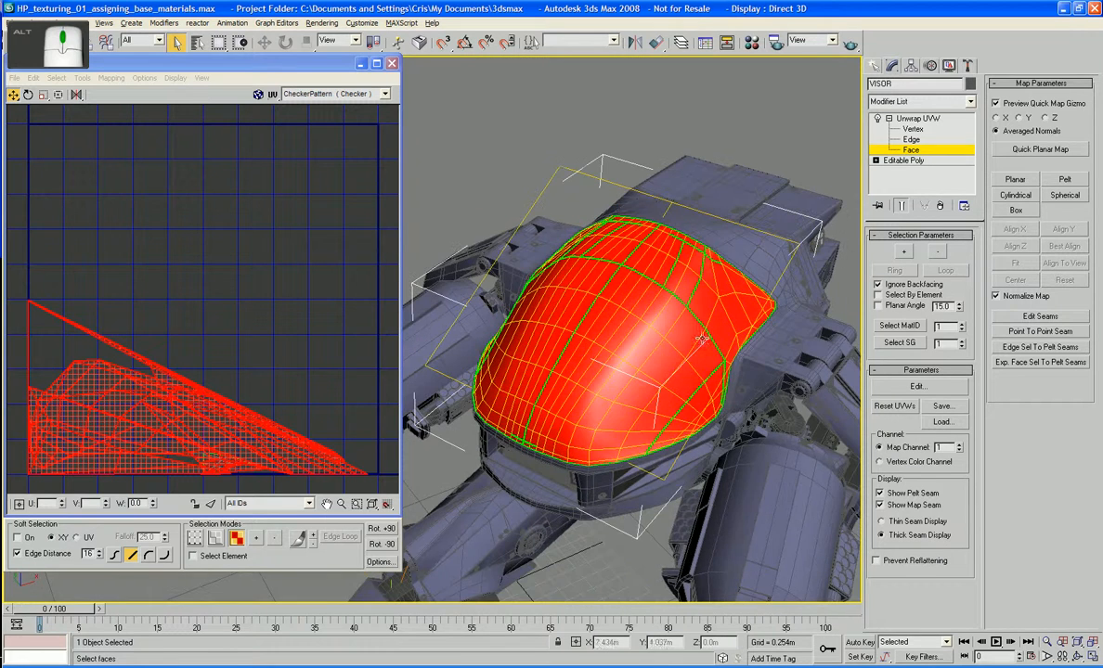
left_click(1027, 150)
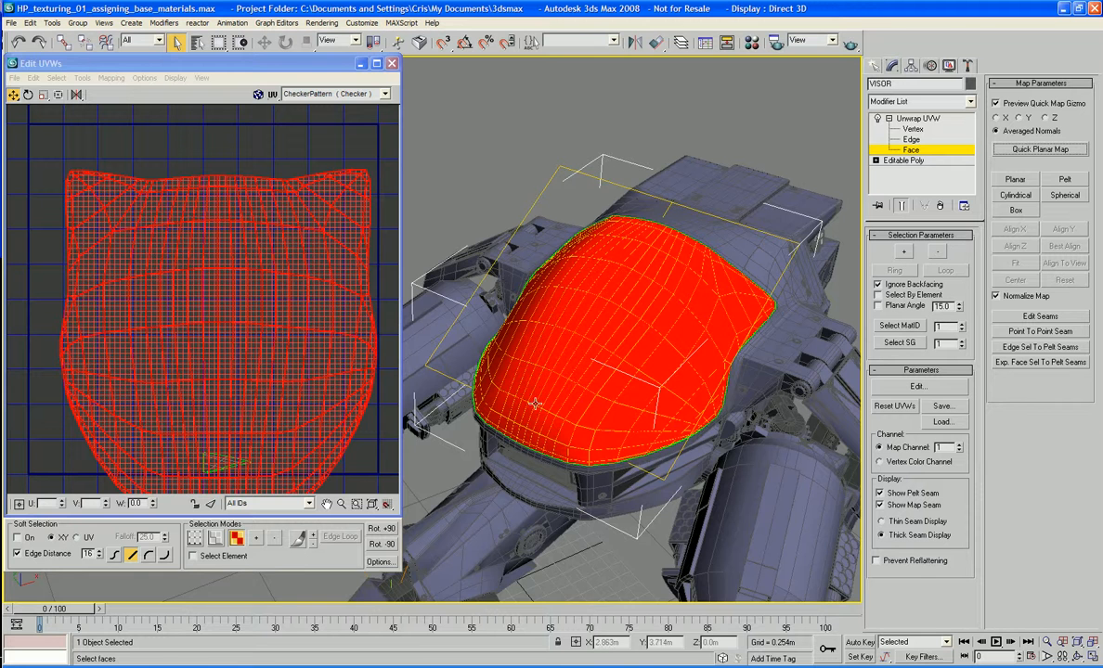
Move the planar-mapped visor shell upward in UV space and the small separate shell to the lower-left corner of the UV square.
middle_click_drag(536, 403, 516, 380, "alt")
left_click(282, 305)
left_click_drag(282, 305, 282, 273)
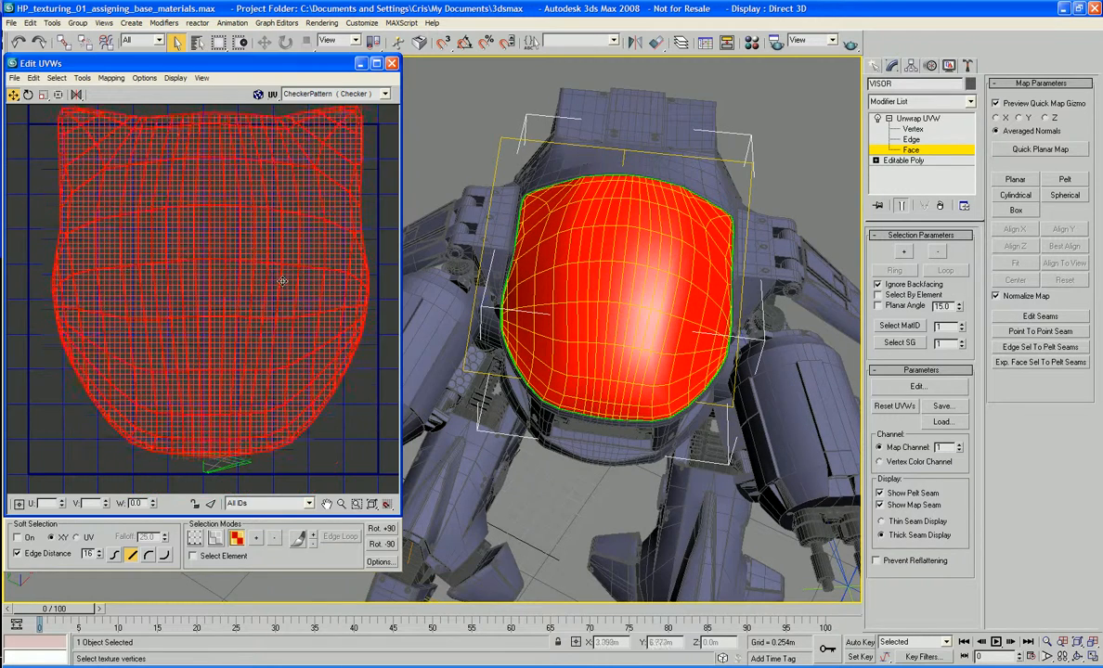
left_click_drag(265, 455, 182, 482)
left_click_drag(223, 463, 57, 464)
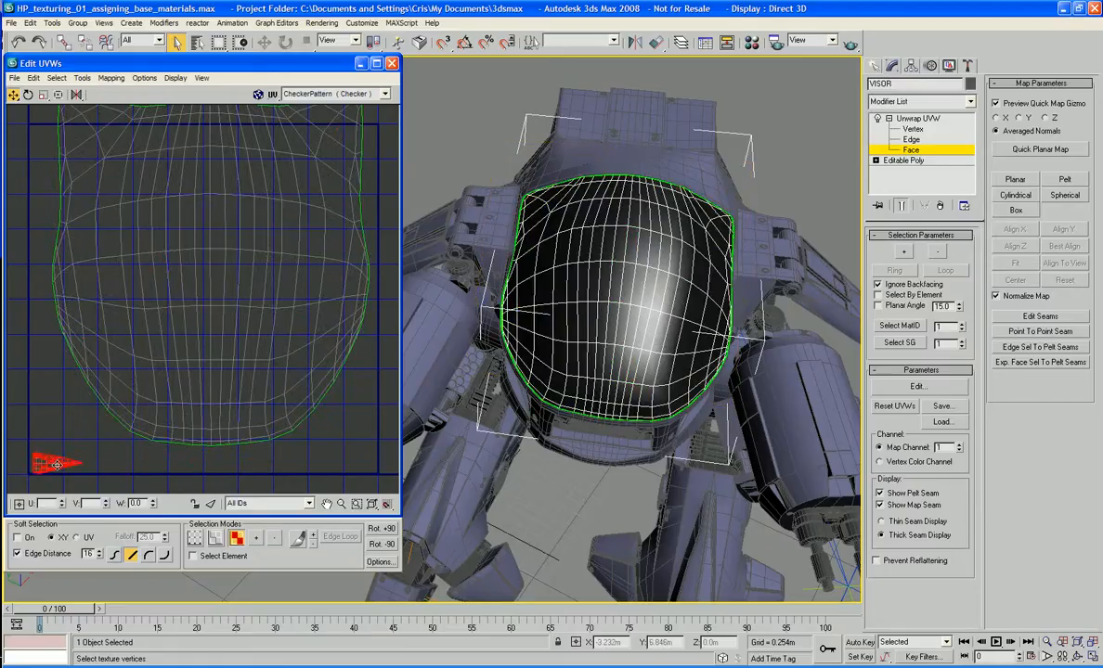
Select the large visor shell in the UV editor and move it down so it fits inside the UV square.
middle_click_drag(179, 354, 167, 446)
scroll(165, 442, "down", 3)
middle_click_drag(231, 426, 233, 309)
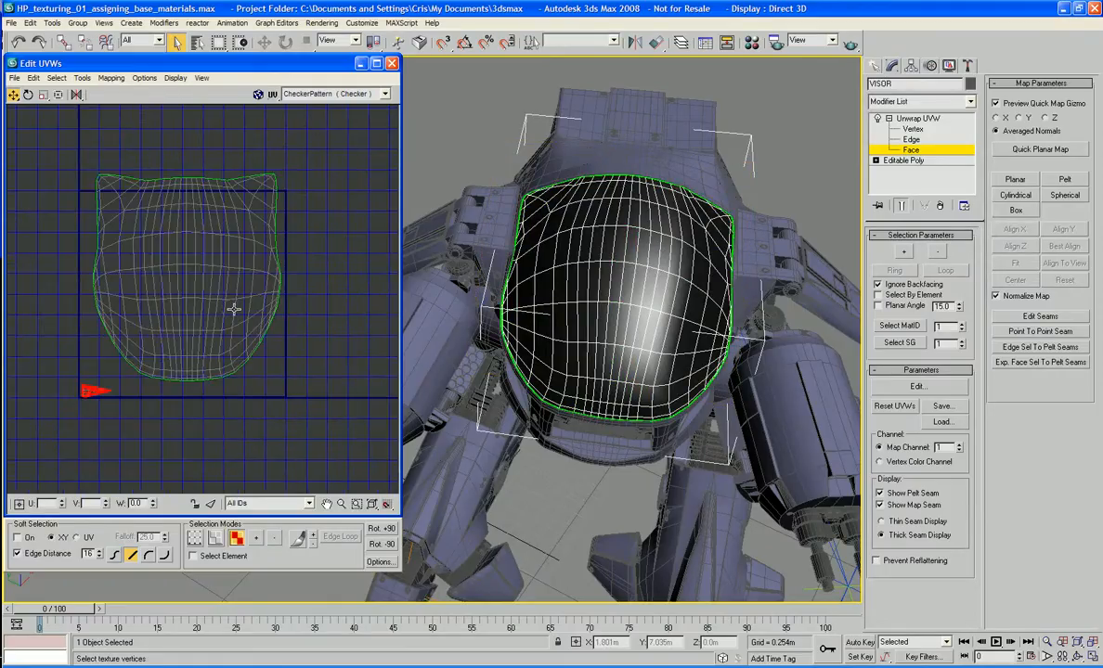
left_click_drag(309, 122, 82, 389)
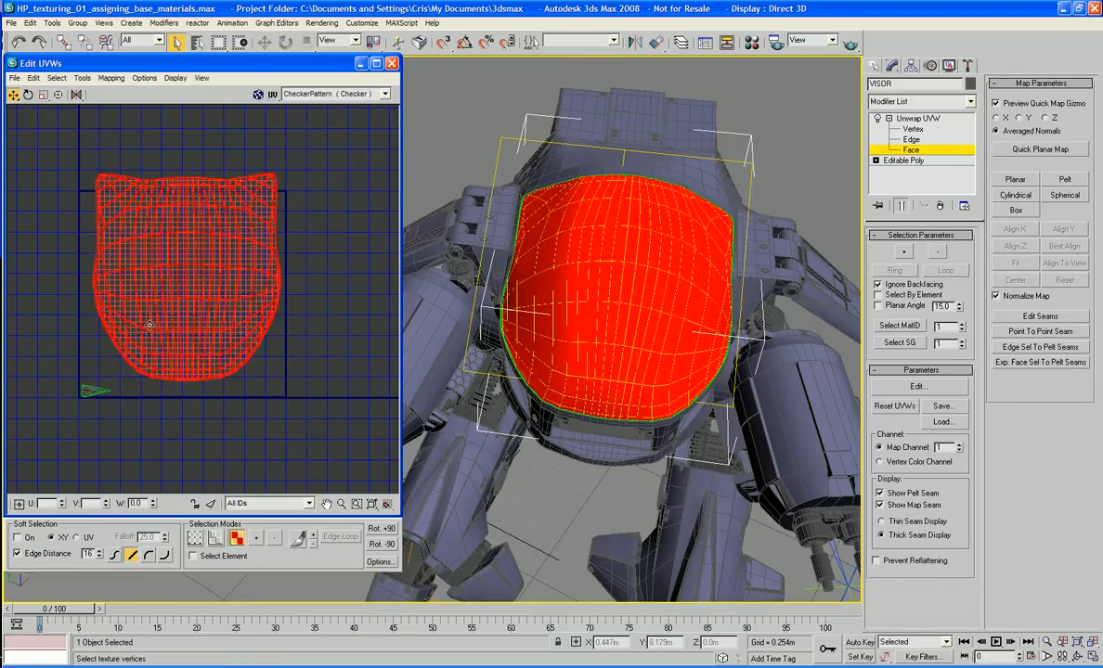
left_click_drag(149, 324, 145, 341)
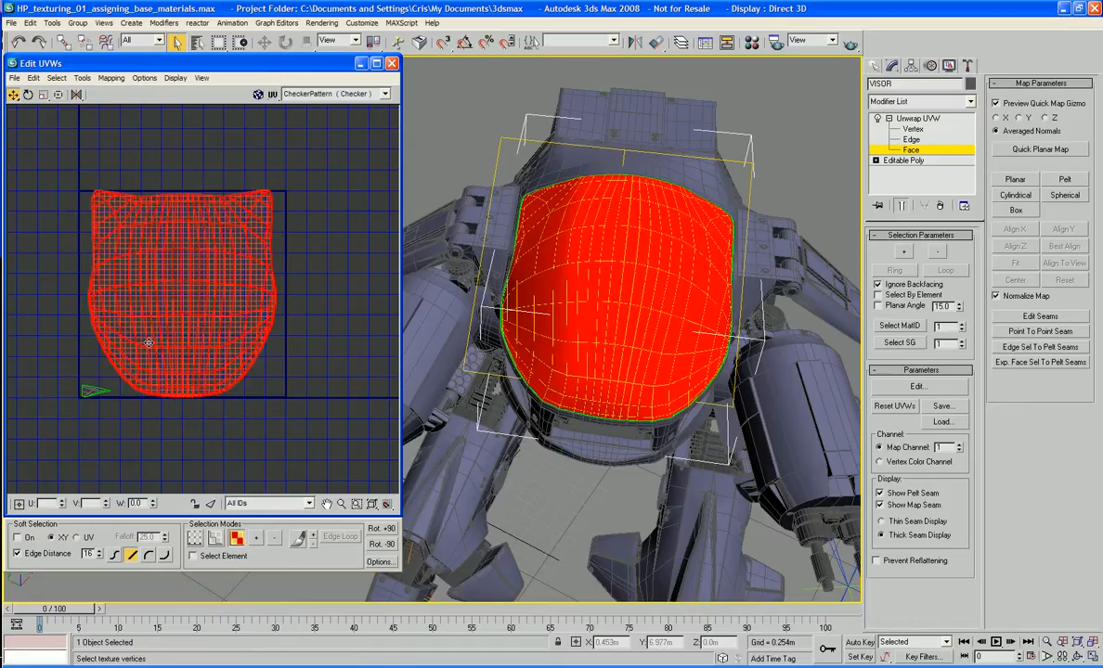
middle_click_drag(242, 347, 298, 343)
middle_click_drag(258, 302, 234, 303)
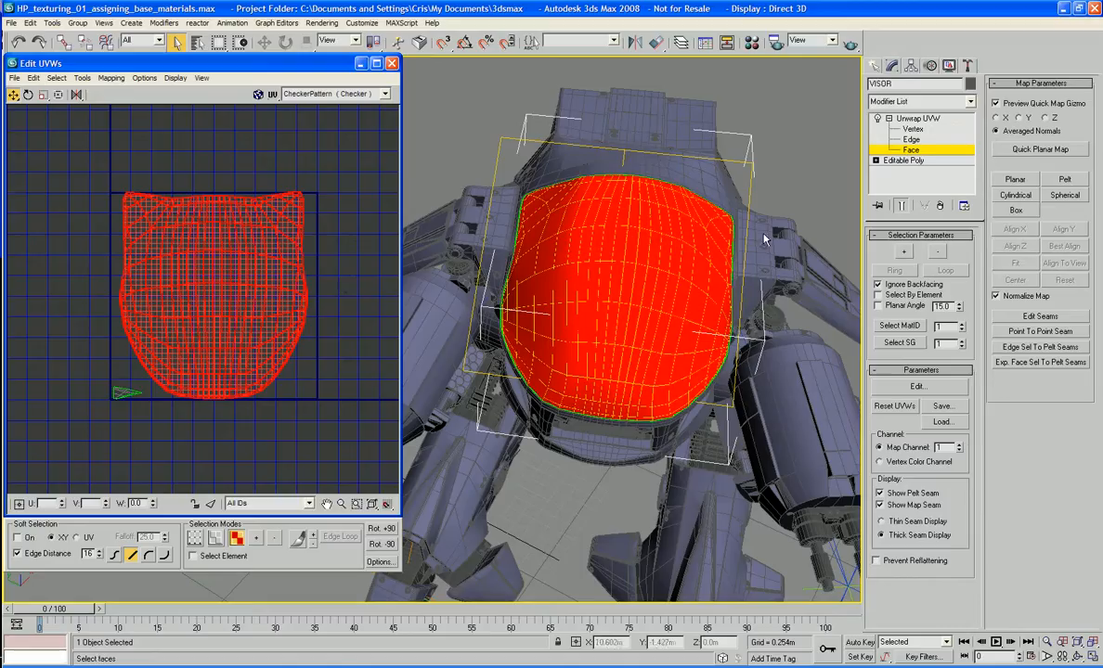
Try Flatten Mapping on the large visor shell with a face angle threshold of 75, and undo it.
left_click(110, 78)
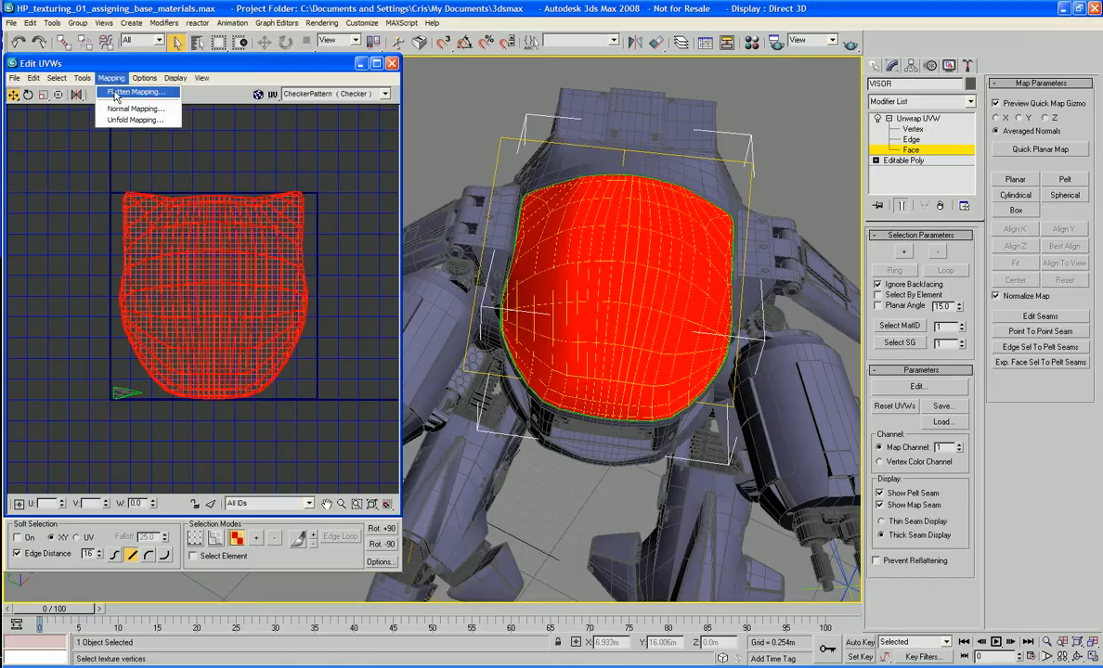
left_click(130, 92)
left_click(104, 65)
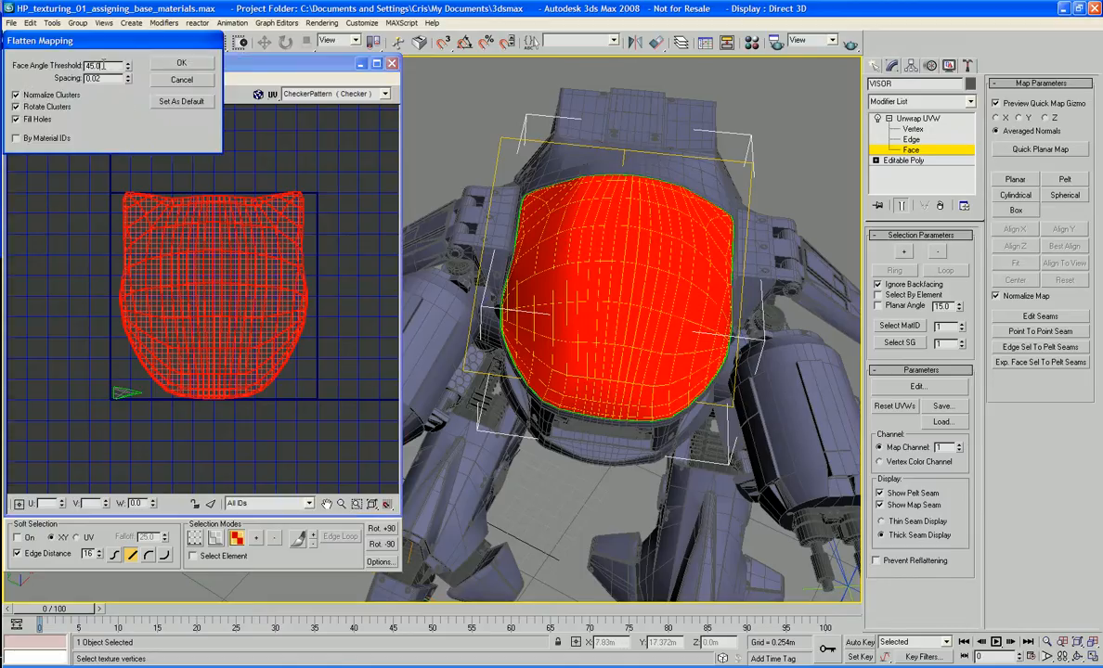
type("75")
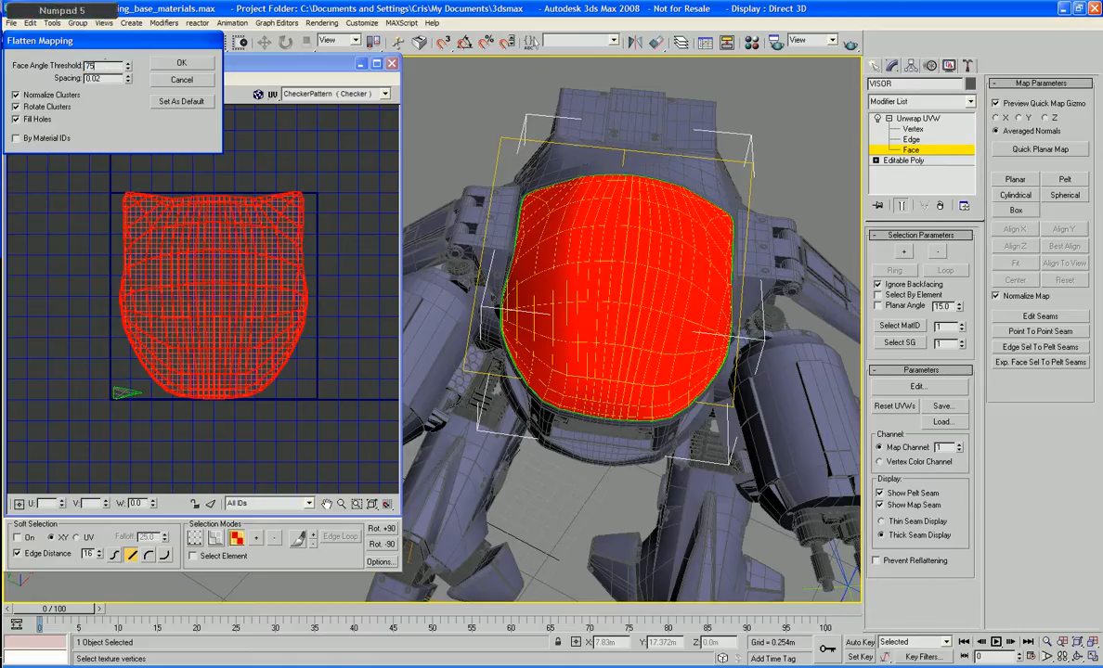
left_click(173, 63)
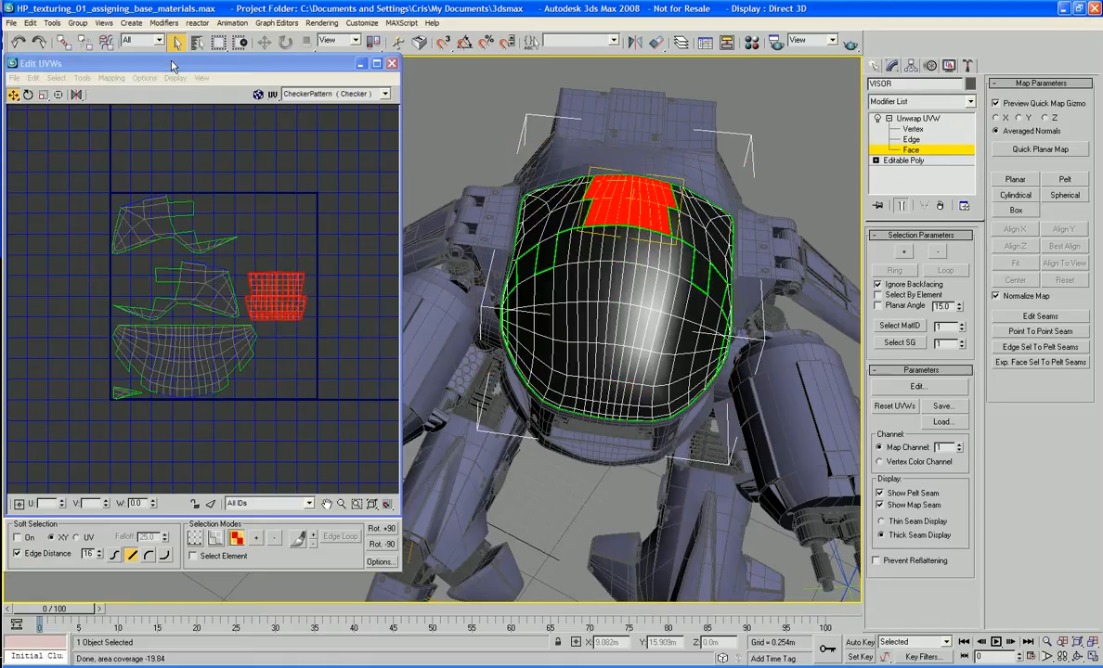
key("ctrl+z")
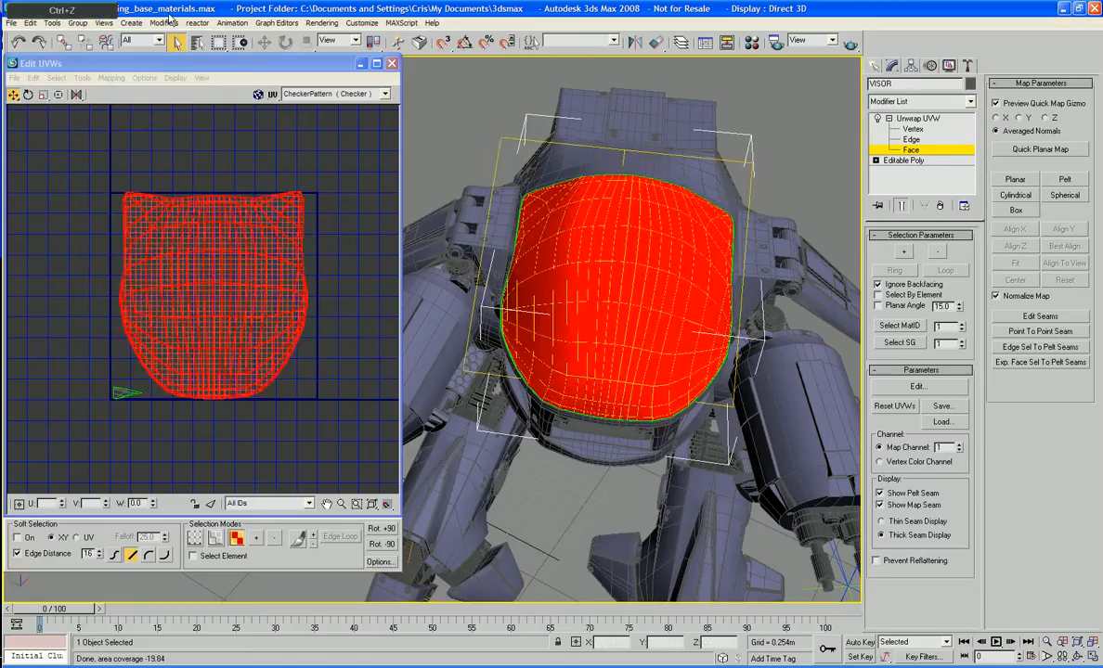
Apply Normal Mapping to the large visor shell, splitting it into two halves along the visor's centerline, and deselect the visor object.
left_click(82, 78)
mouse_move(111, 78)
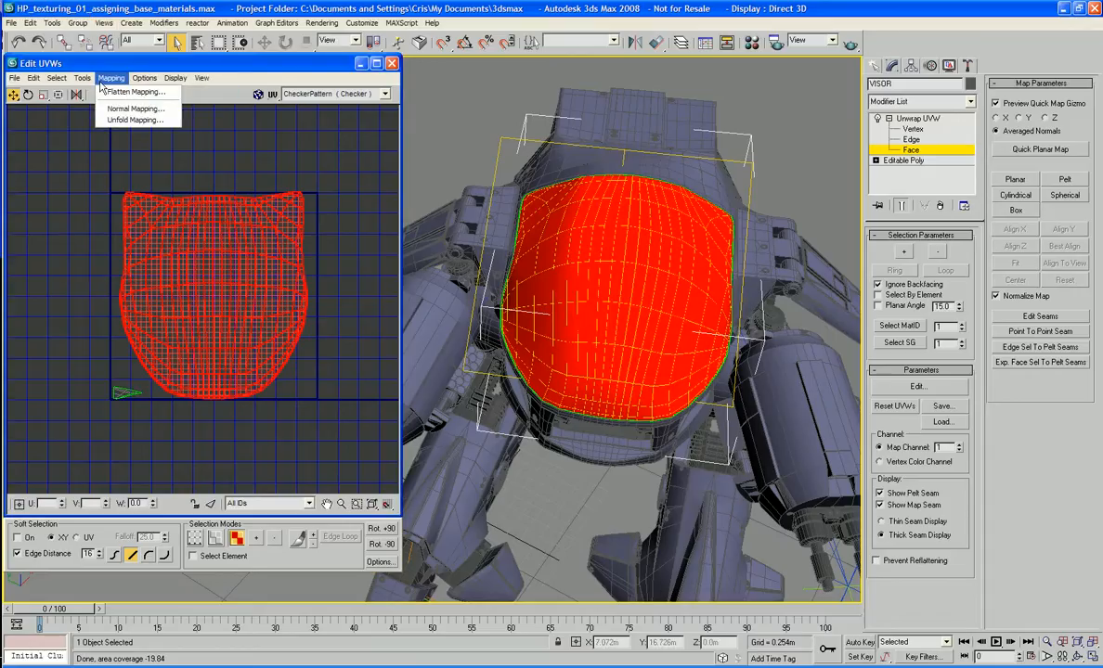
left_click(108, 105)
left_click(182, 64)
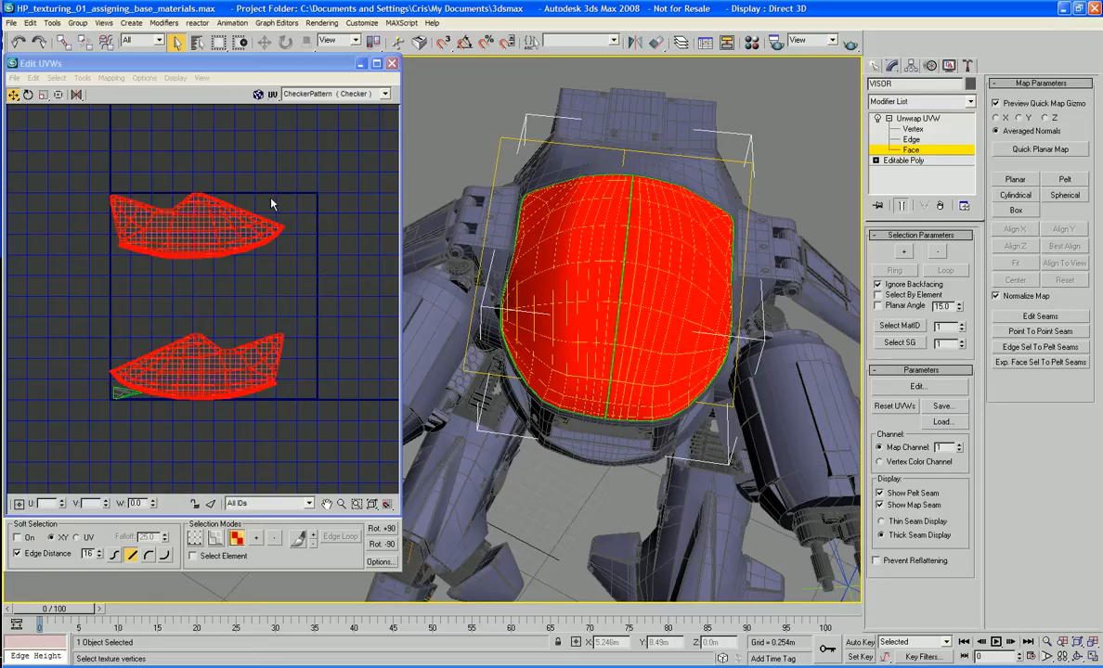
left_click(341, 259)
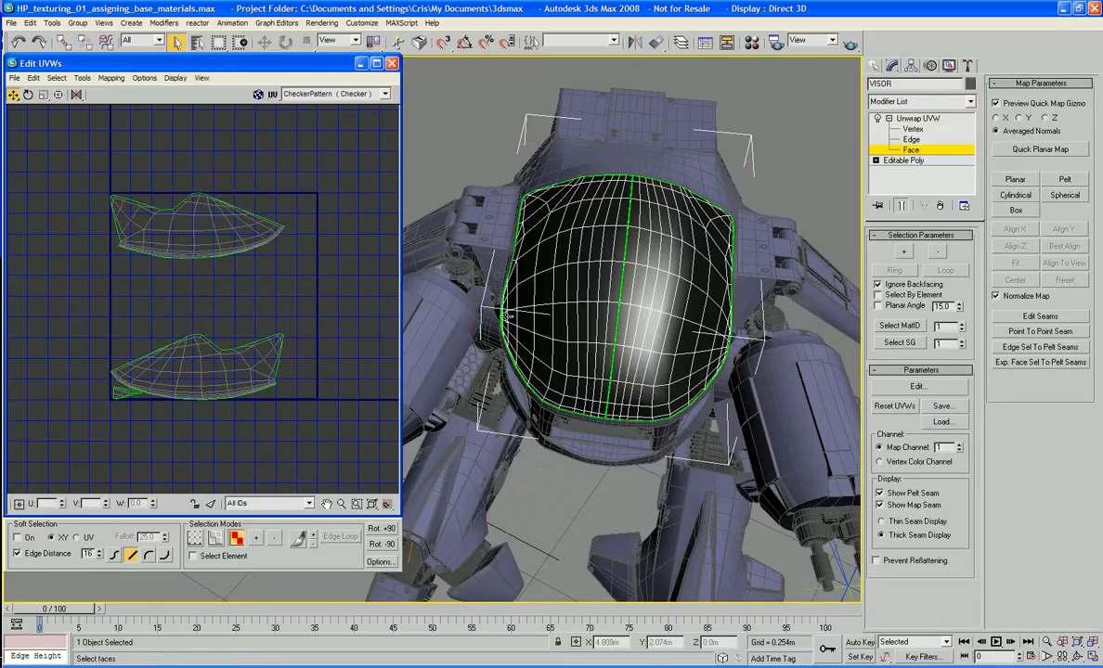
left_click(917, 119)
left_click(775, 172)
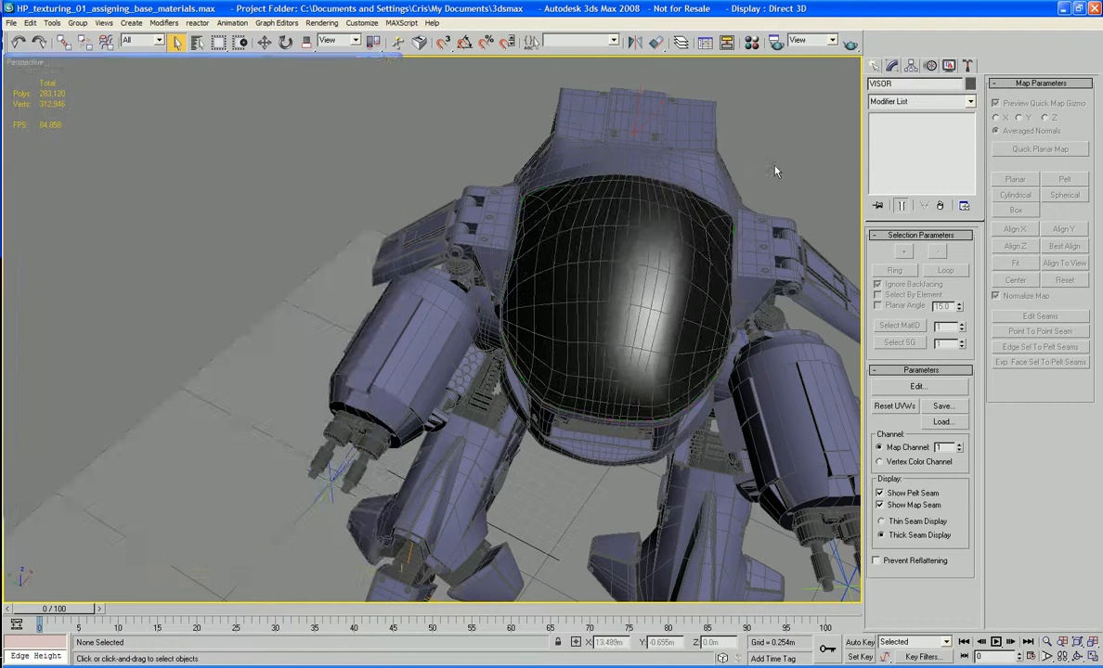
Render a close-up side view of the head to check the visor material, and close the render.
middle_click_drag(775, 171, 753, 168, "alt")
middle_click_drag(715, 157, 650, 149, "alt")
key("F9")
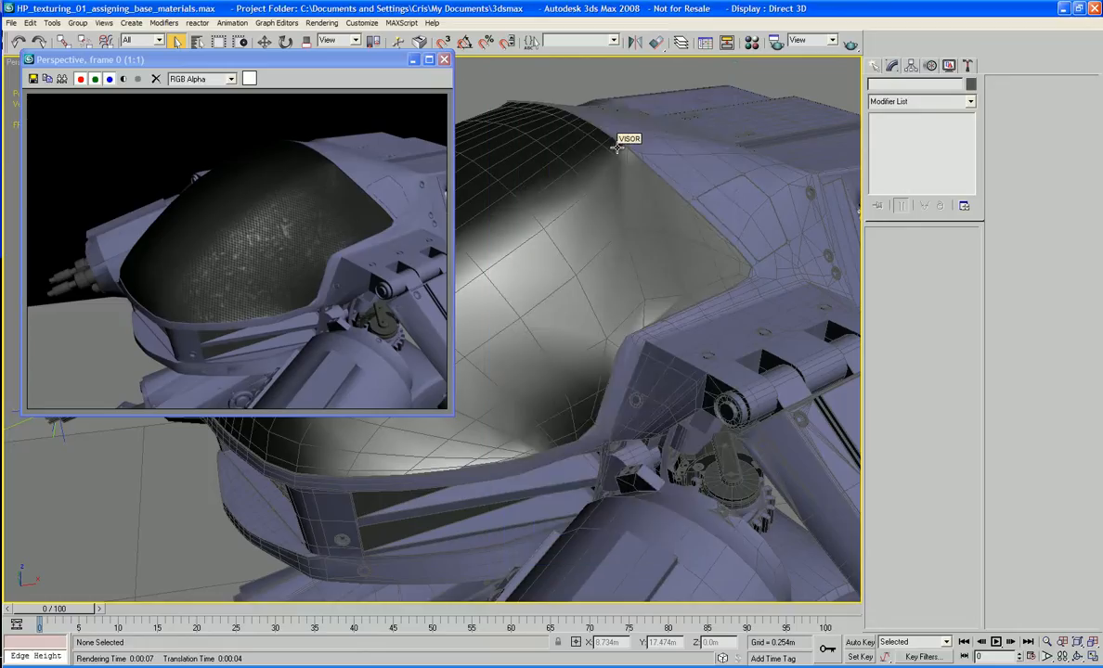
left_click(446, 64)
left_click(444, 60)
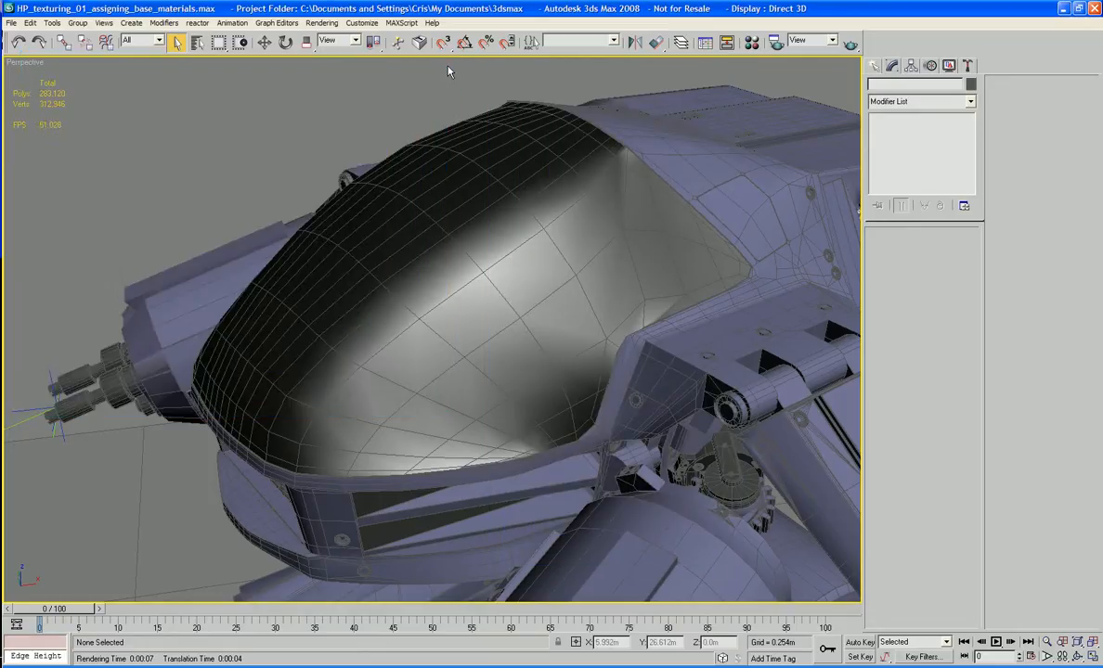
Set the Strength to 1.5 on the Dent map within the noise of Head_Visor's Specular Level falloff.
key("m")
double_click(786, 94)
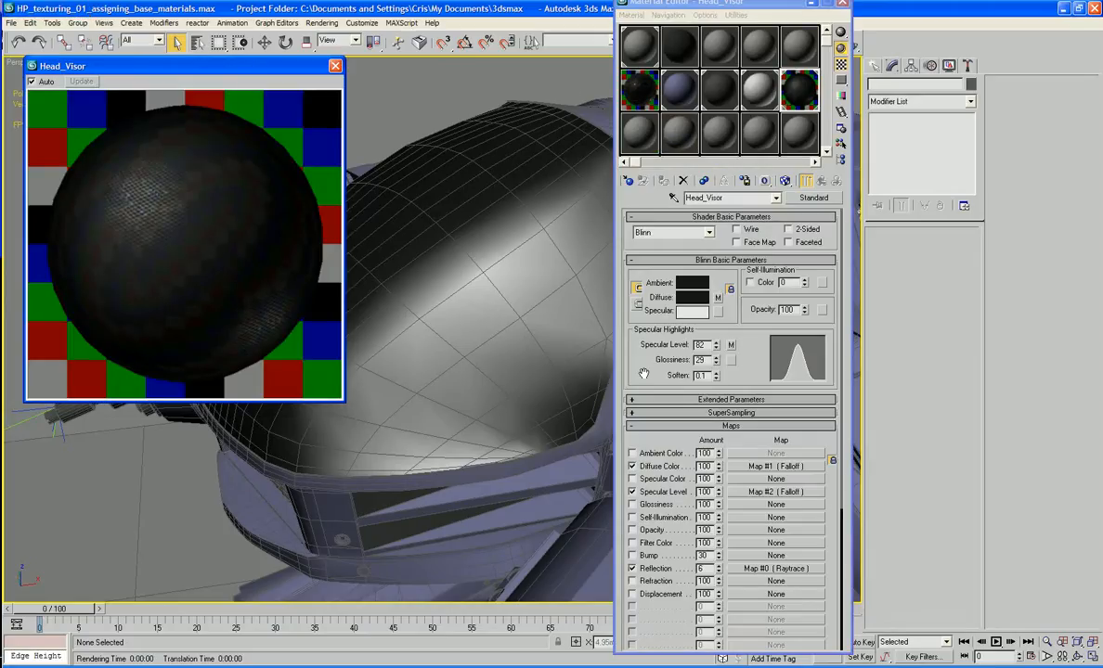
scroll(644, 315, "down", 3)
scroll(643, 315, "down", 2)
left_click(725, 253)
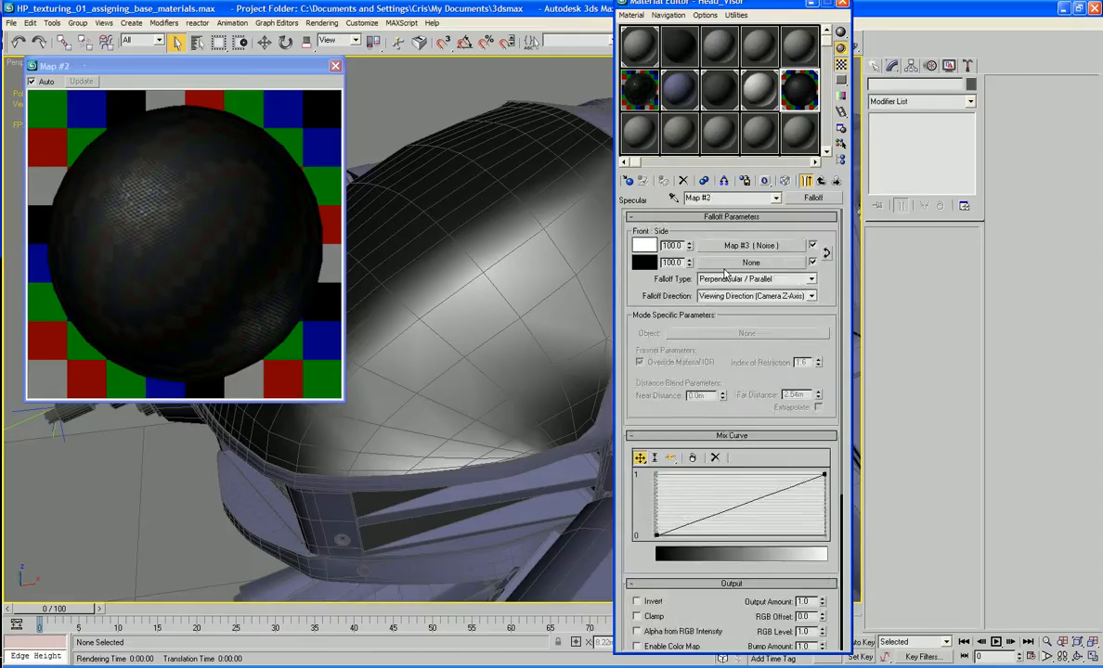
left_click(726, 253)
left_click(733, 386)
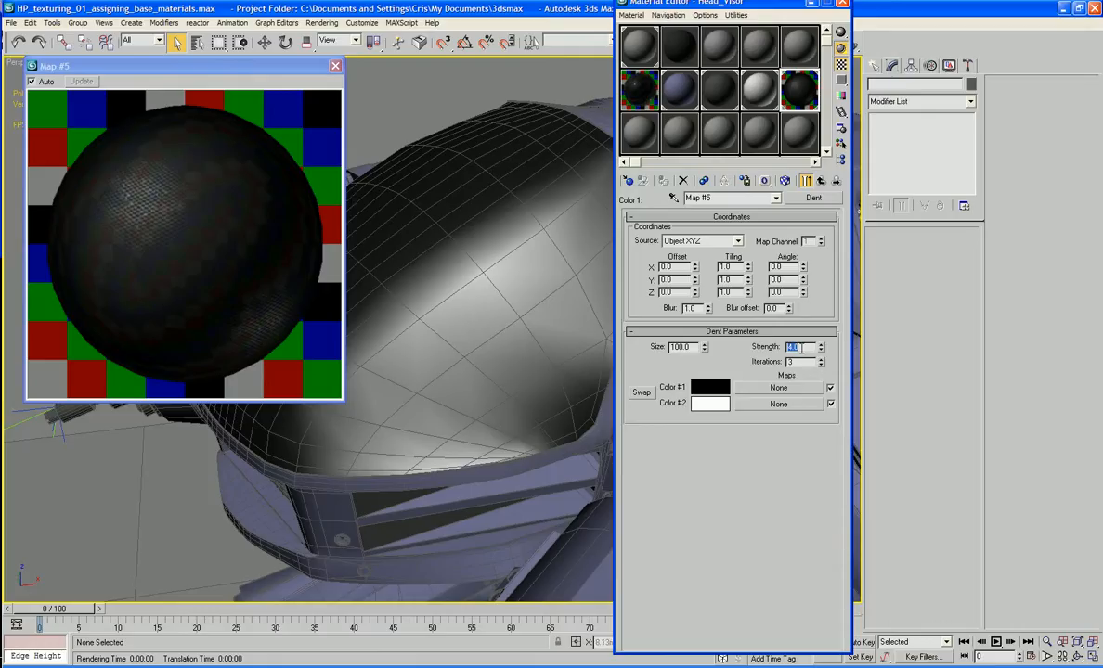
type("1")
key("Return")
type("1.5")
key("Return")
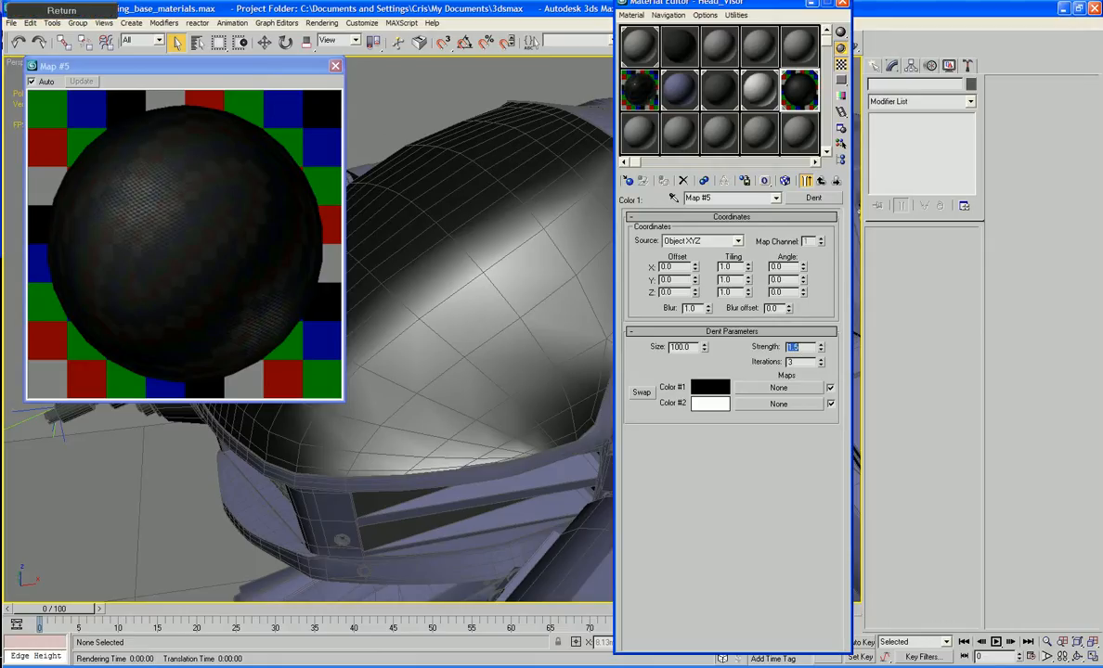
Render the perspective view again to check the visor's softened dents, and close the render.
left_click(387, 94)
key("F9")
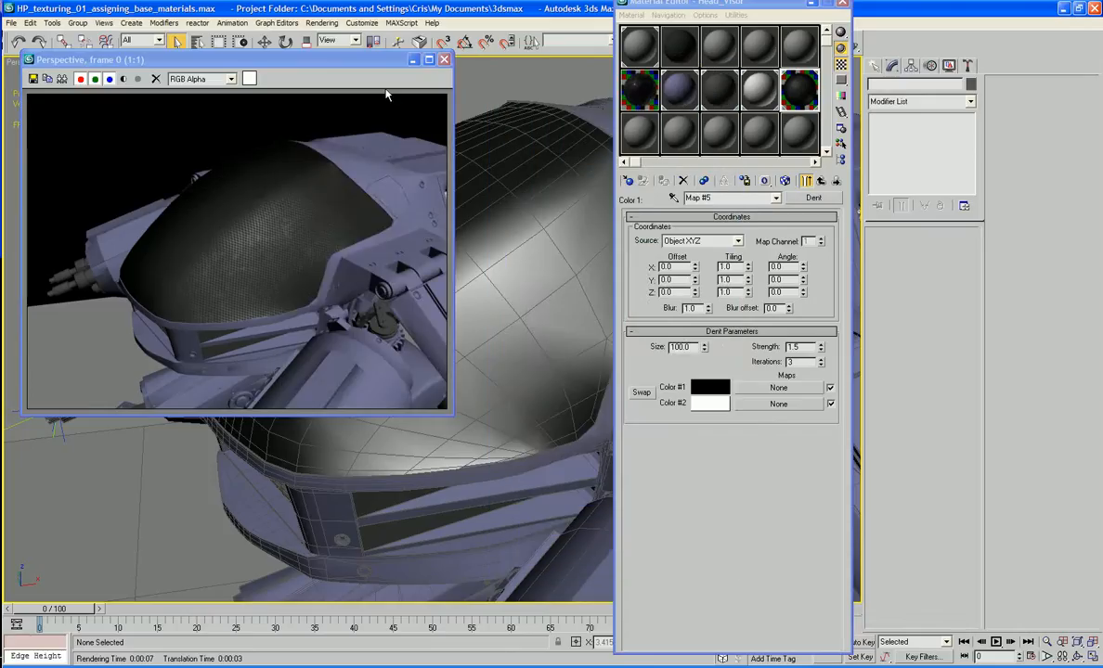
left_click(443, 60)
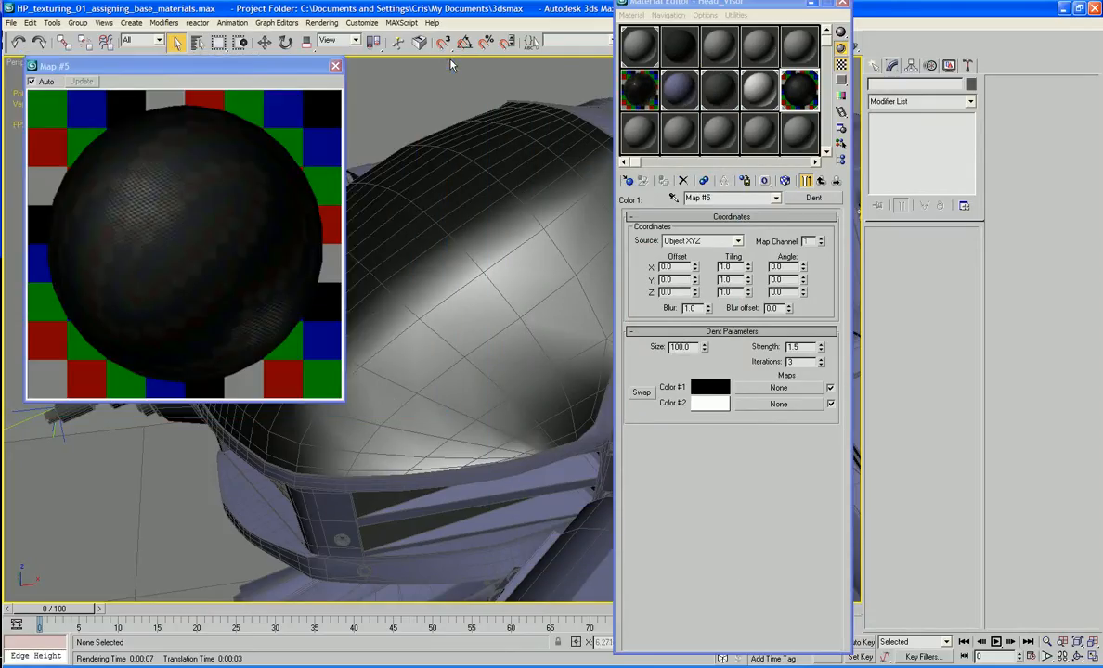
Return from the Dent map to the top level of the Head_Visor material and set its Reflection amount to 11.
left_click(820, 181)
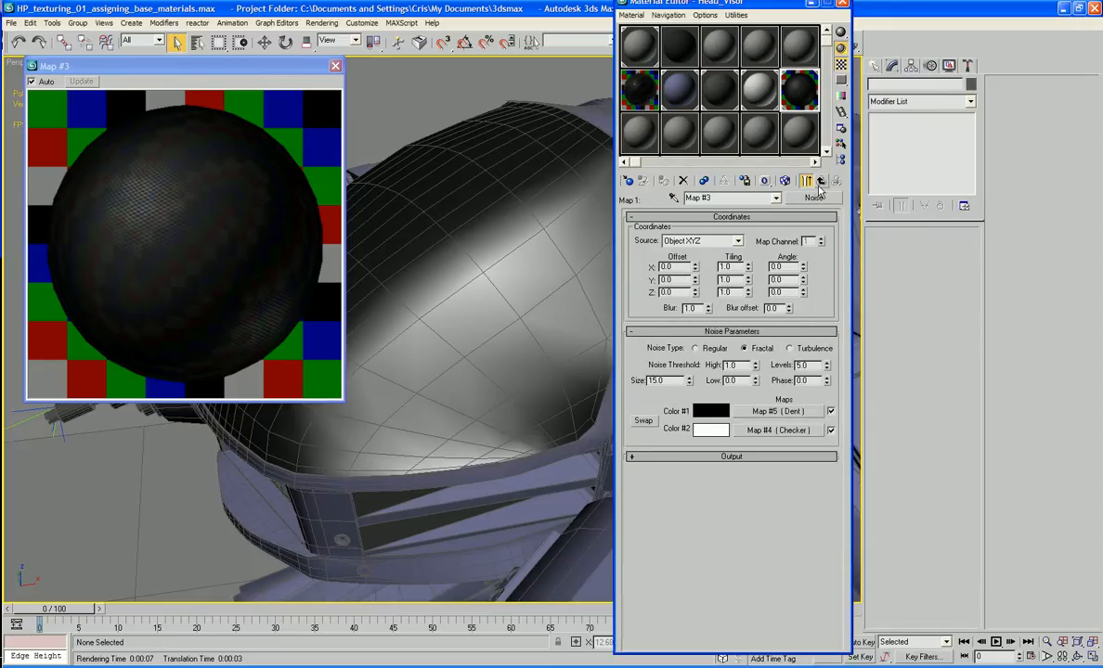
left_click(821, 180)
left_click_drag(645, 572, 647, 501)
left_click(820, 180)
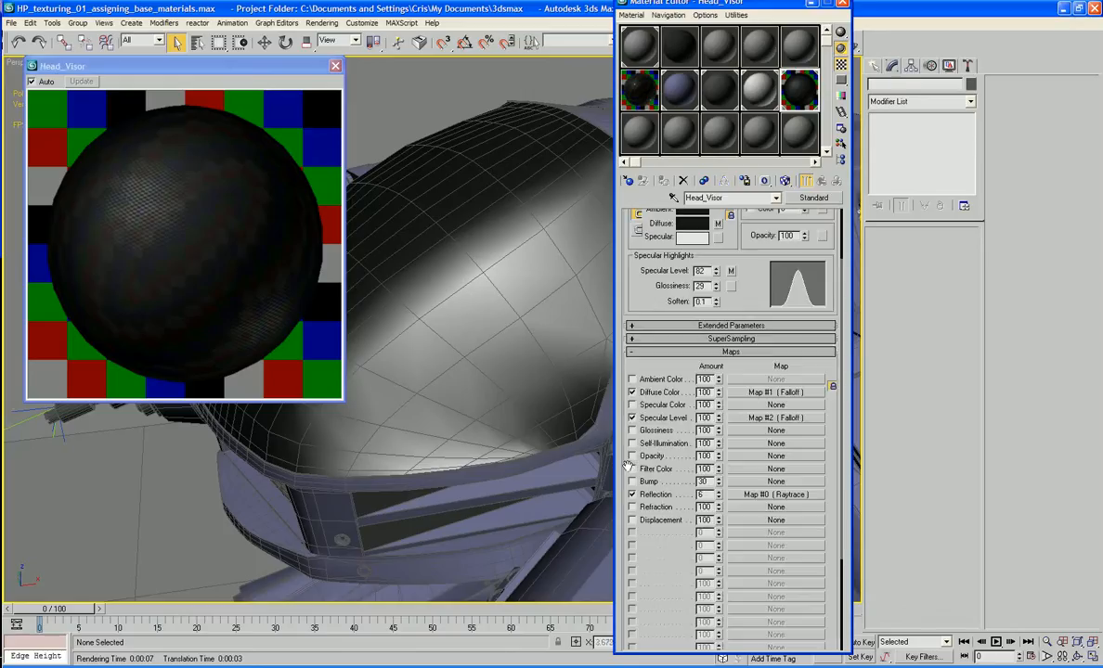
key("Return")
left_click_drag(621, 444, 622, 405)
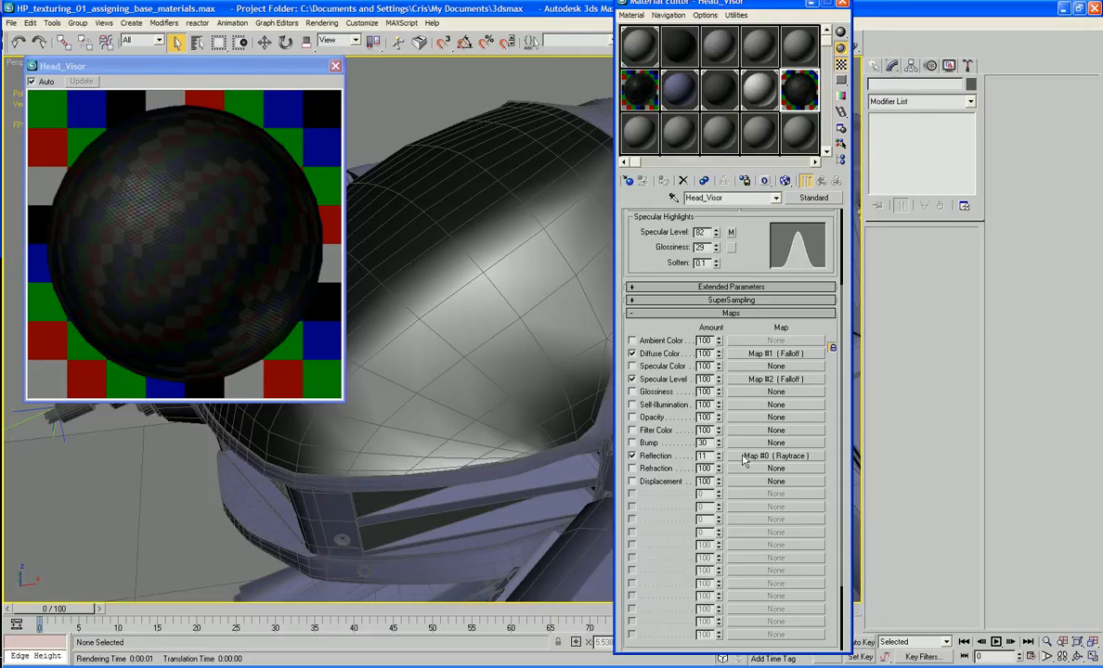
Replace the Reflection's Raytrace map with a Falloff that keeps Raytrace as its sub-map, and set the Reflection amount to 100.
left_click(743, 457)
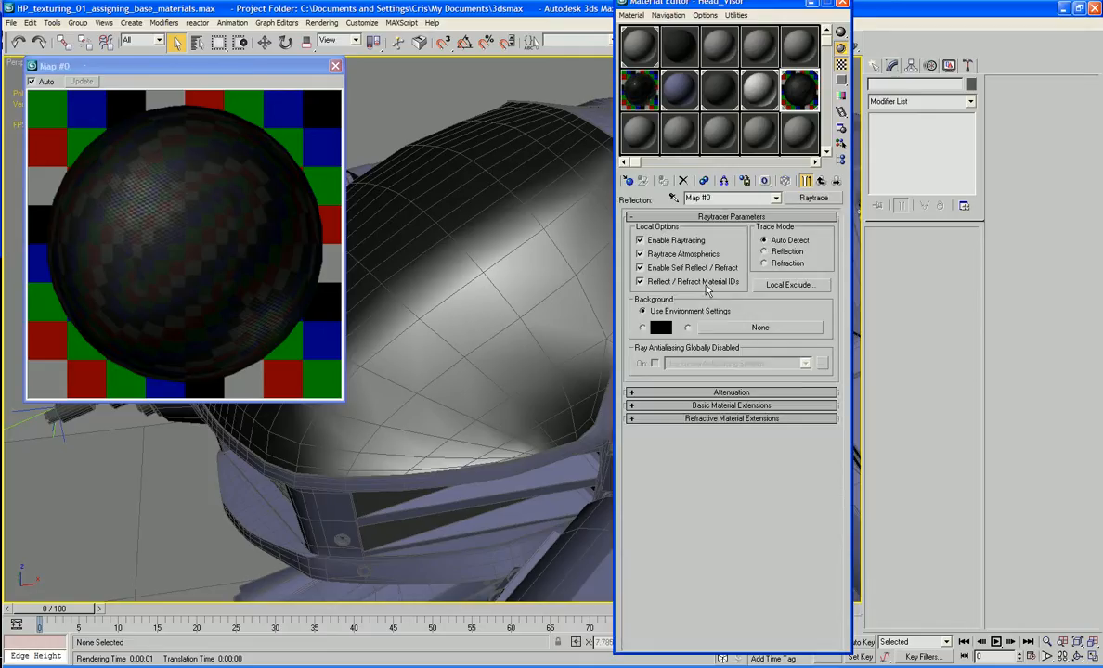
left_click(813, 198)
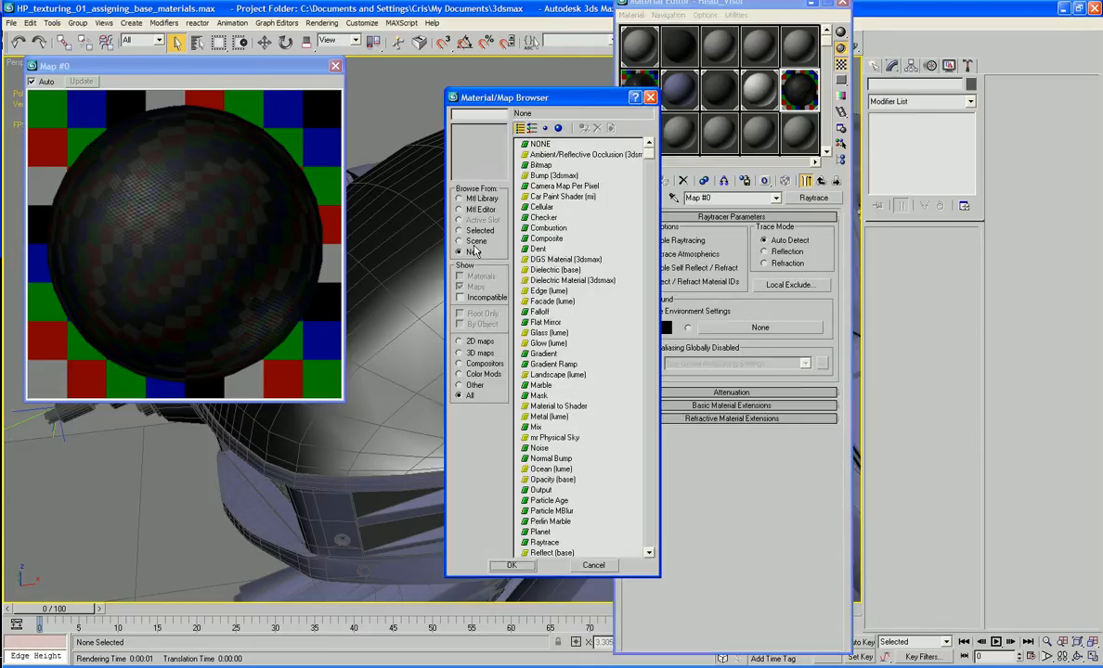
double_click(536, 312)
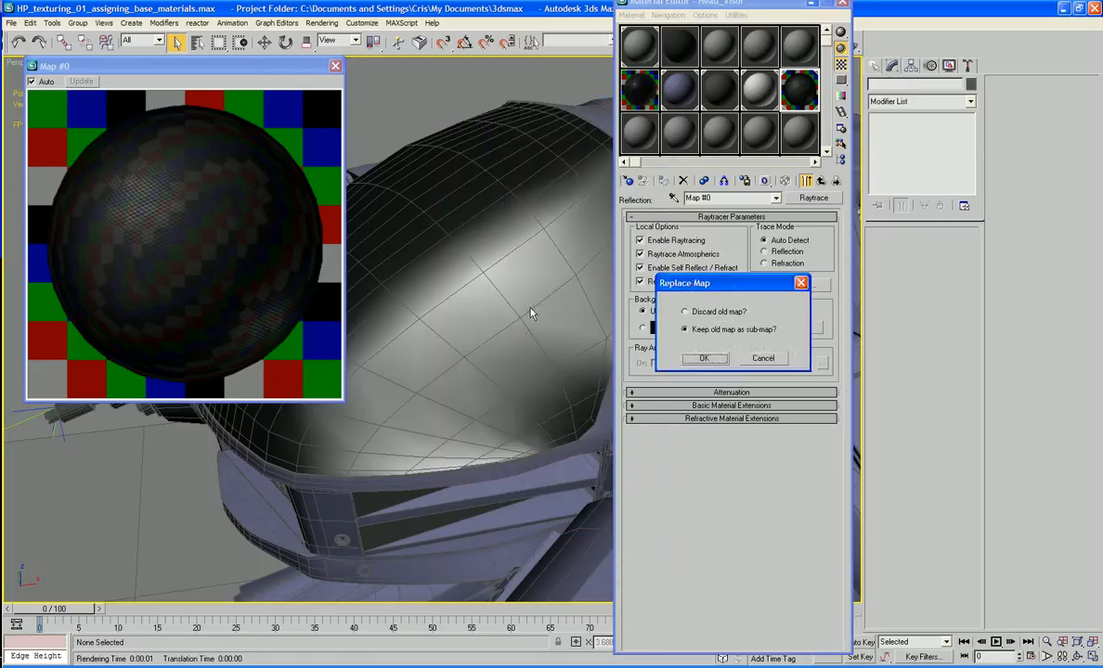
left_click(703, 358)
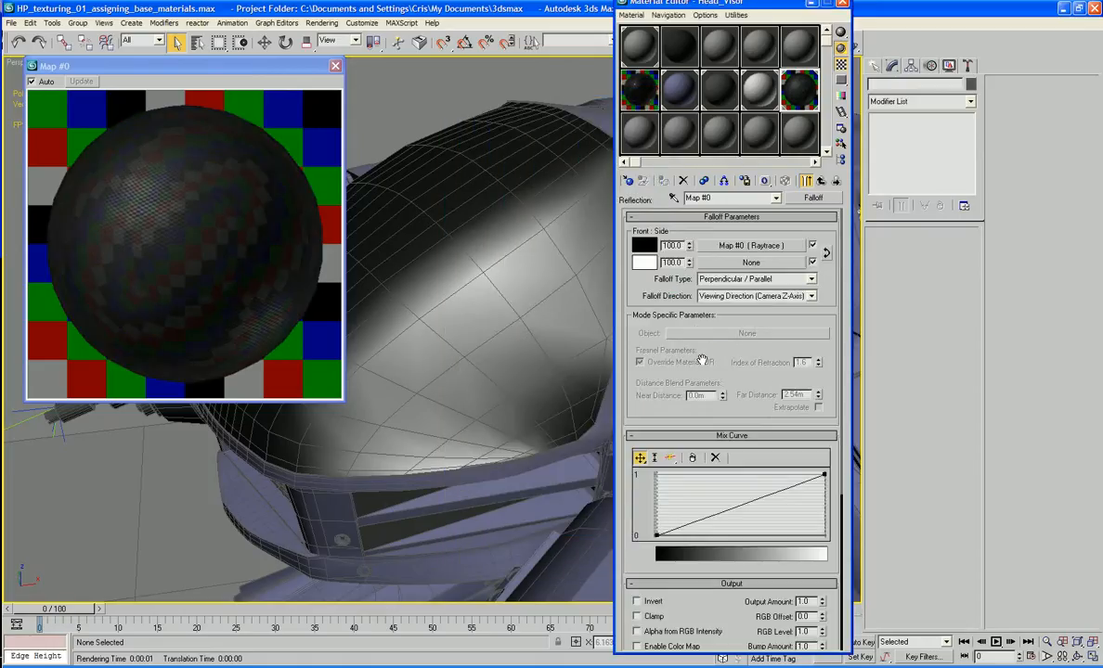
left_click(834, 182)
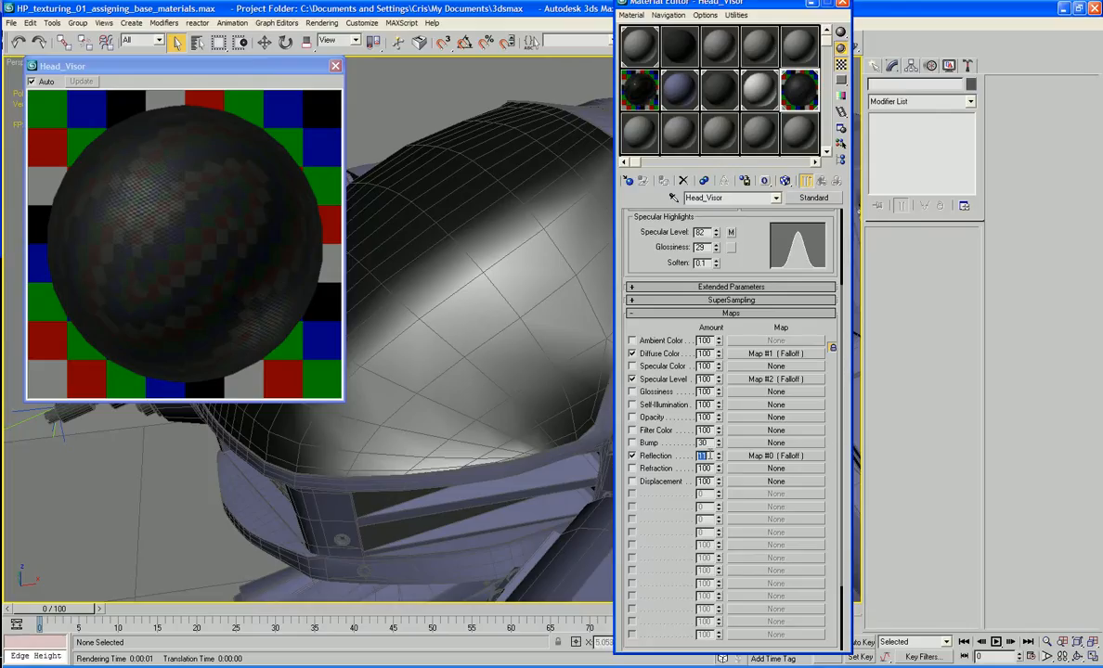
key("Return")
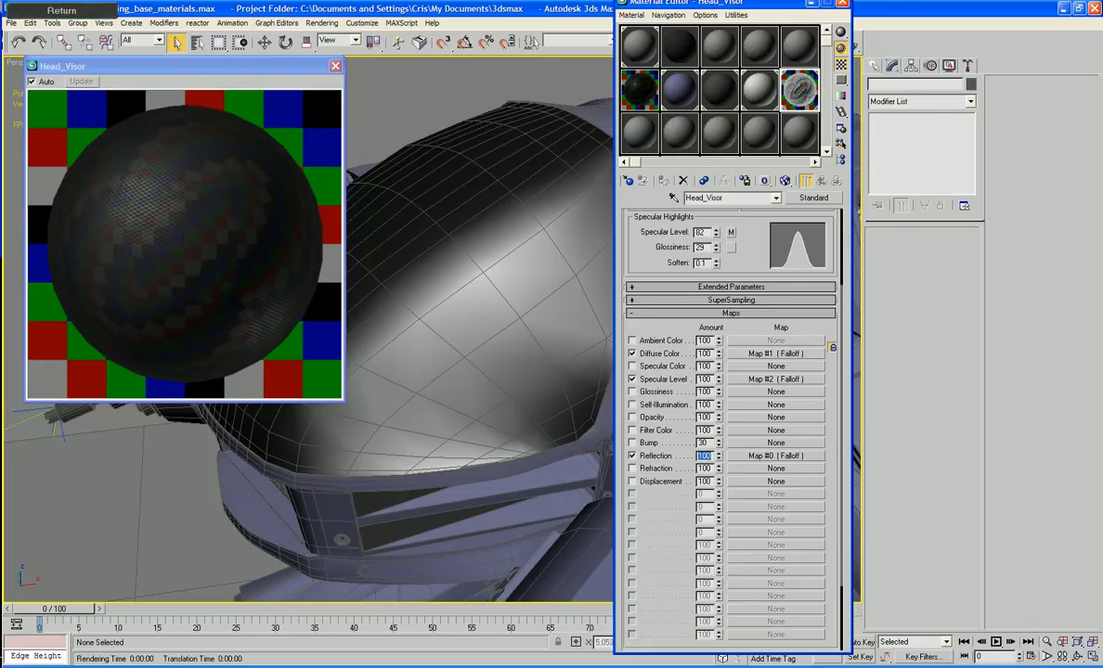
Swap the Raytrace map into the reflection Falloff's side slot, and swap front and side so Raytrace sits with white in front.
left_click(775, 456)
left_click_drag(705, 245, 733, 263)
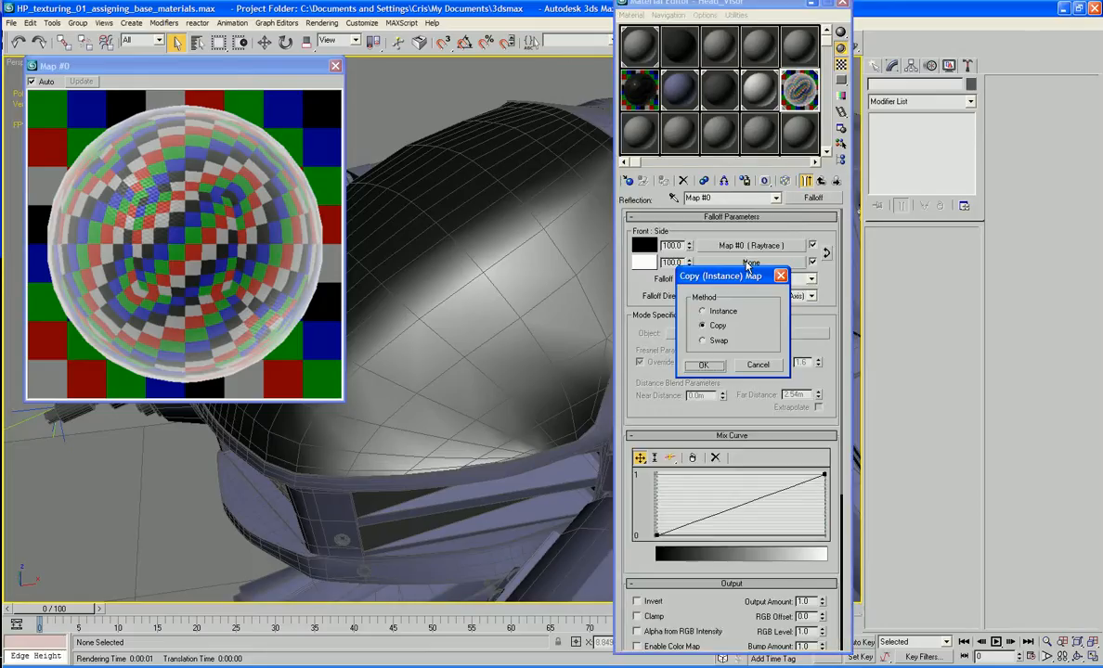
left_click(703, 340)
left_click(705, 365)
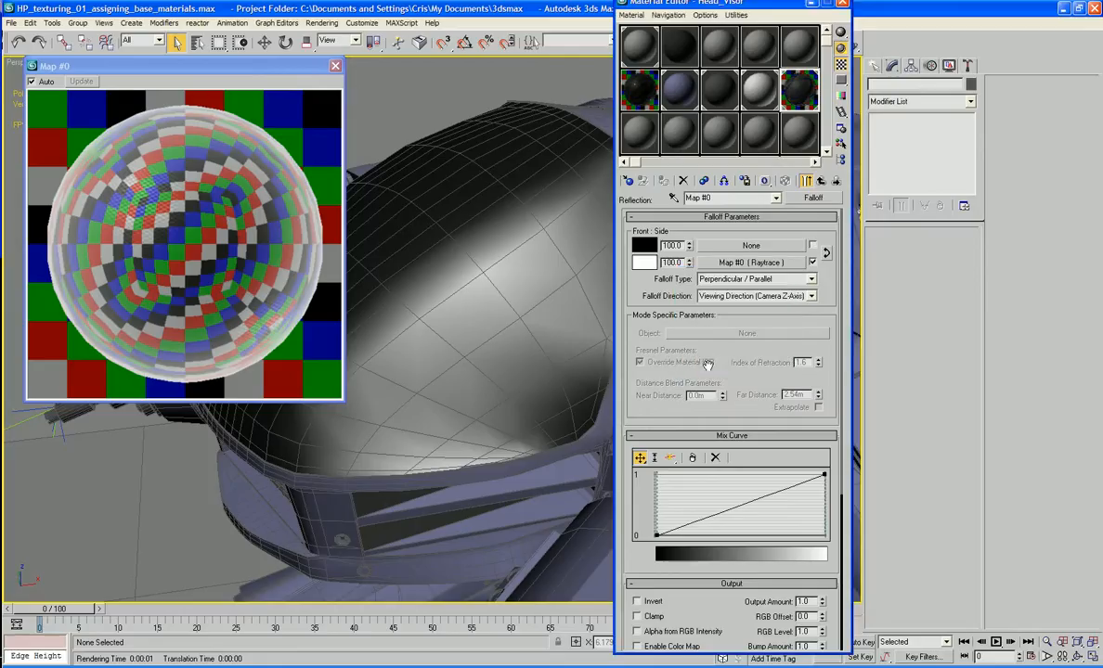
left_click(826, 253)
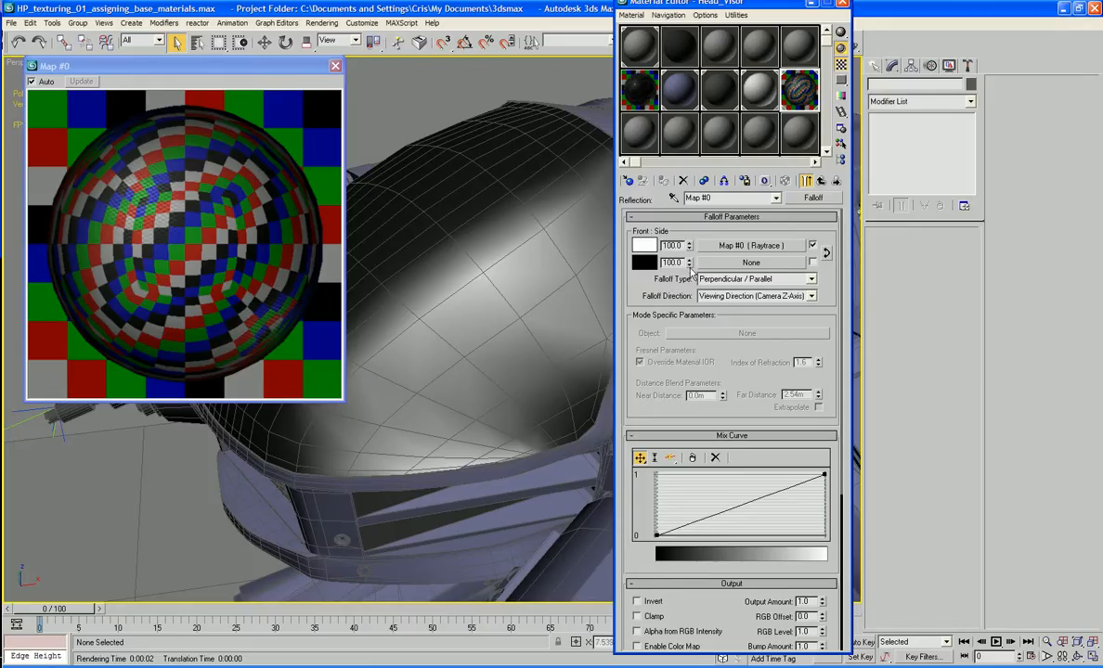
Set the front amount of the reflection Falloff to 20.
double_click(671, 245)
type("20")
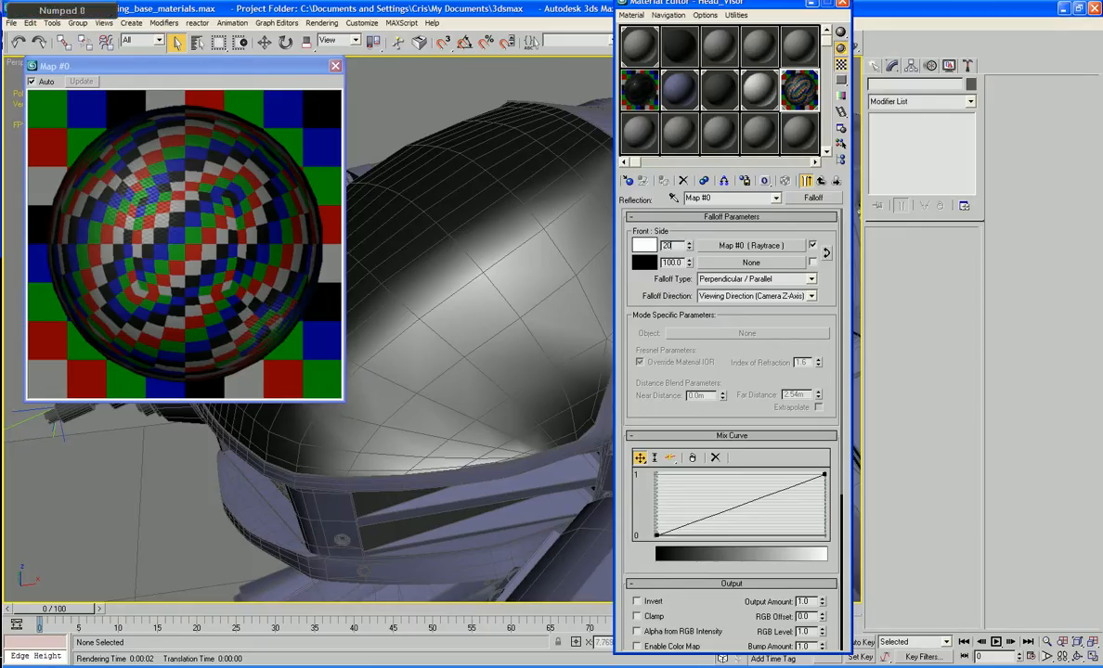
key("Tab")
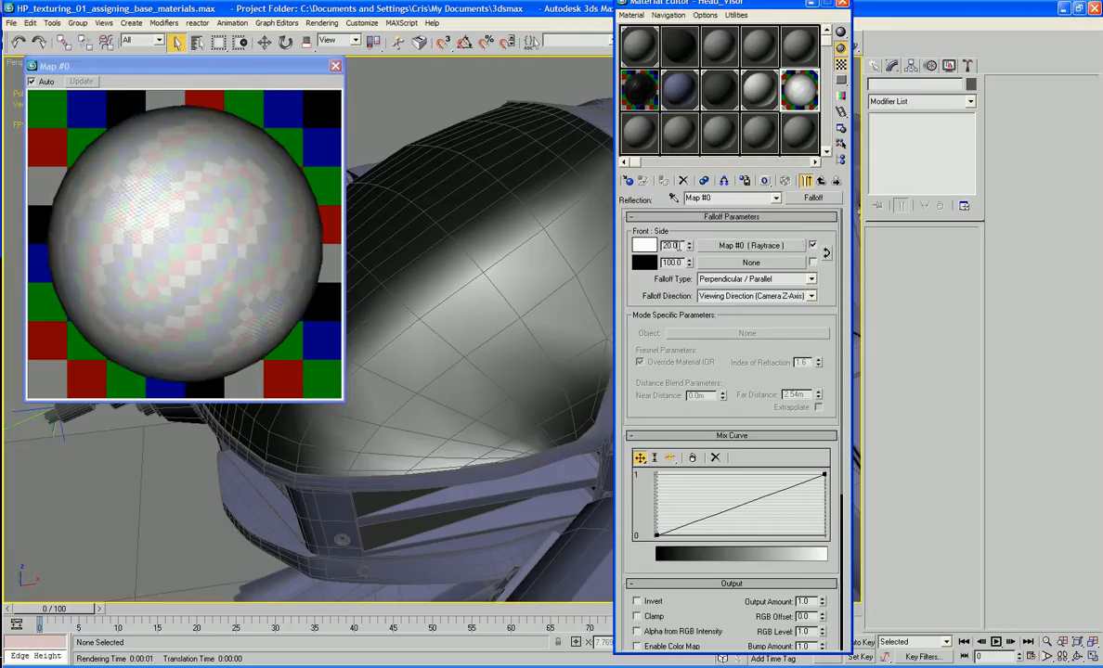
Darken the front color of the reflection Falloff to a near-black with red, green and blue at 7.
left_click(644, 246)
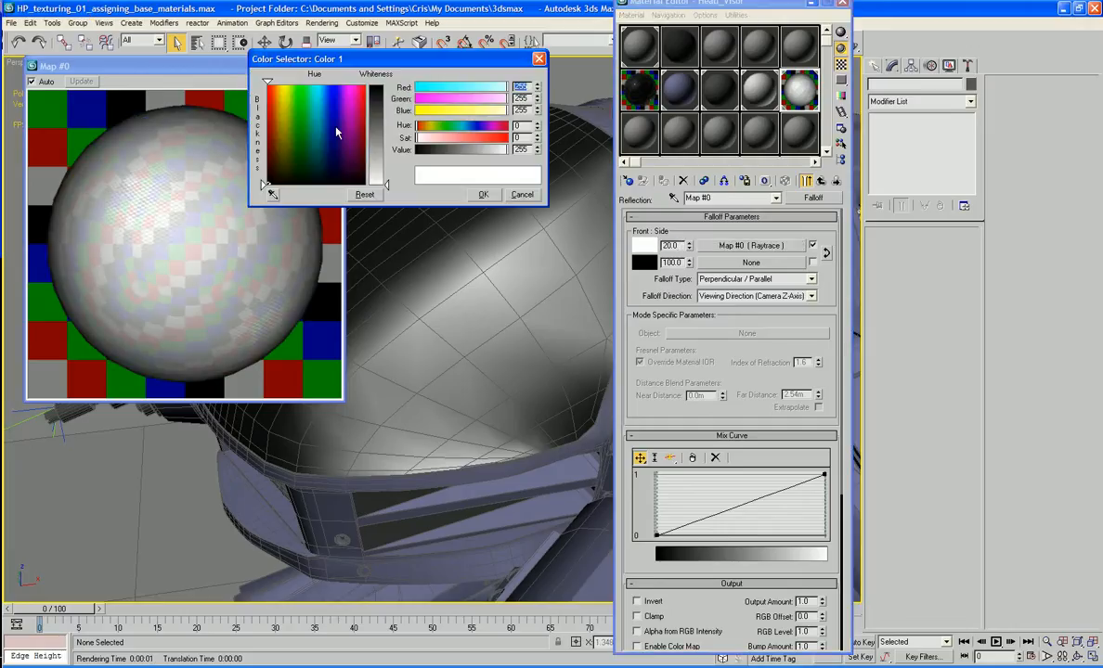
left_click(372, 112)
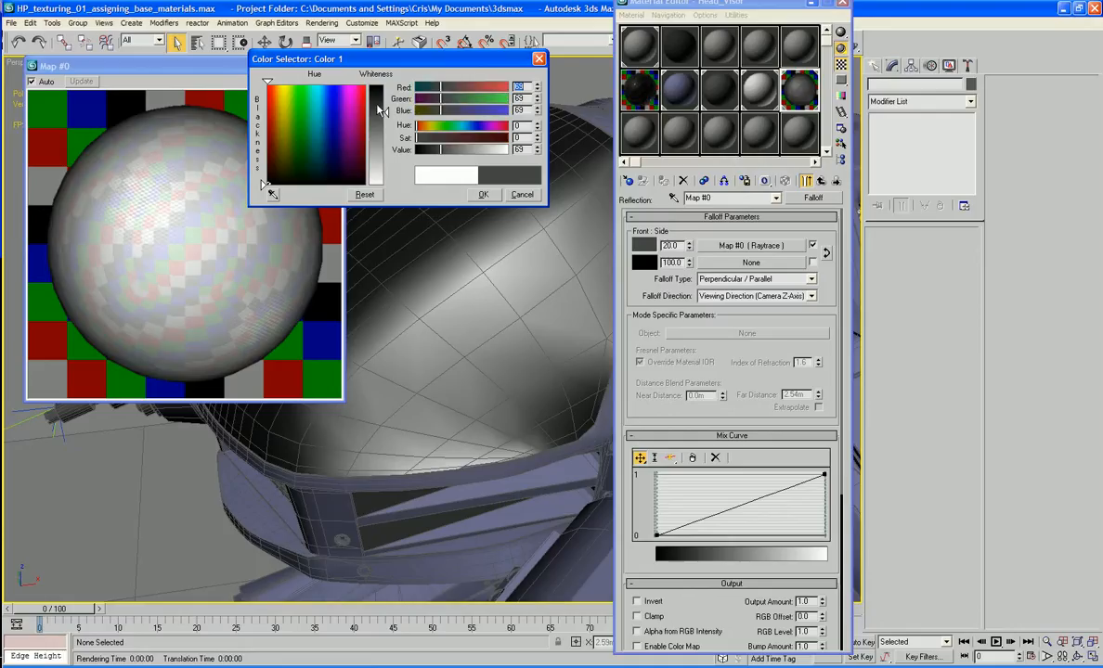
left_click_drag(377, 108, 379, 90)
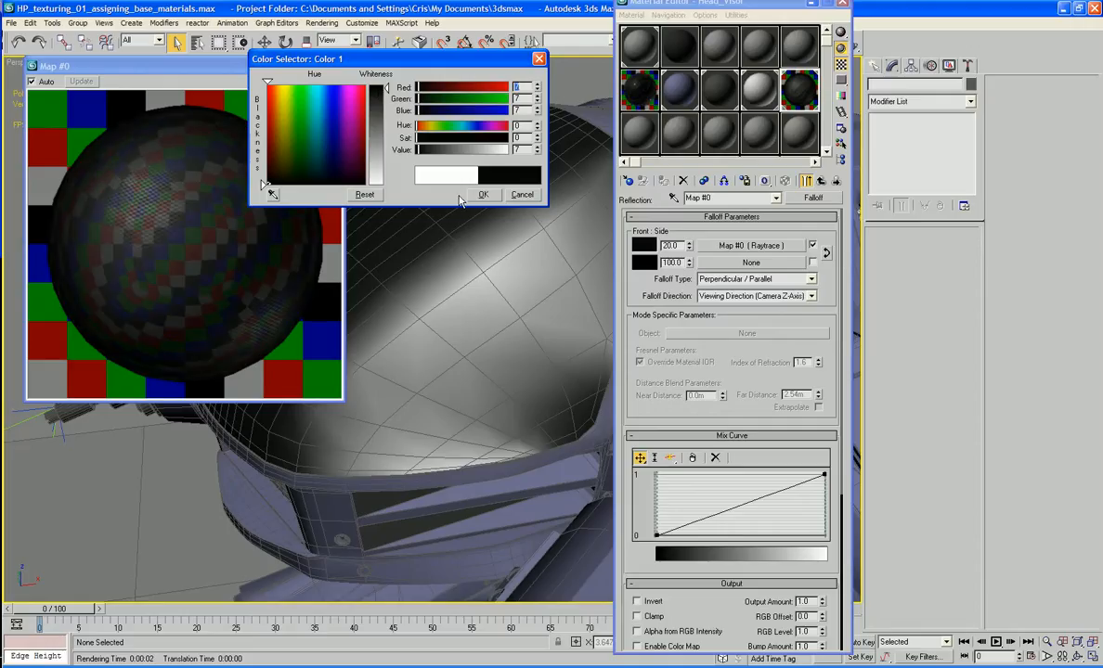
left_click(481, 194)
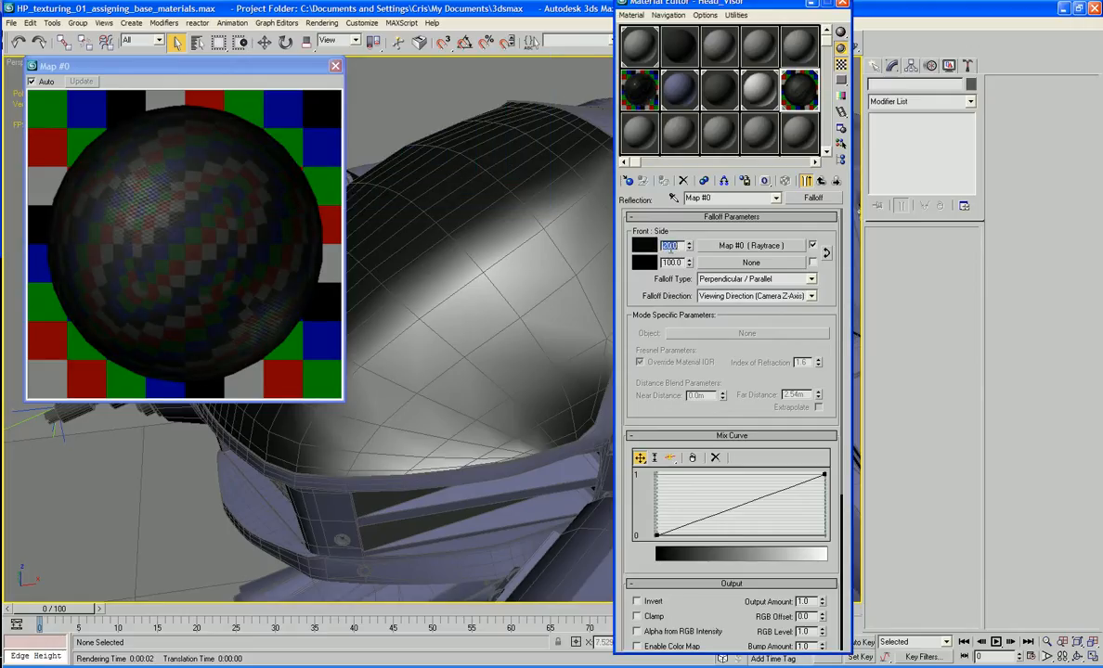
Set the front amount of the reflection Falloff to 15 and close the enlarged sample preview.
type("15")
key("Tab")
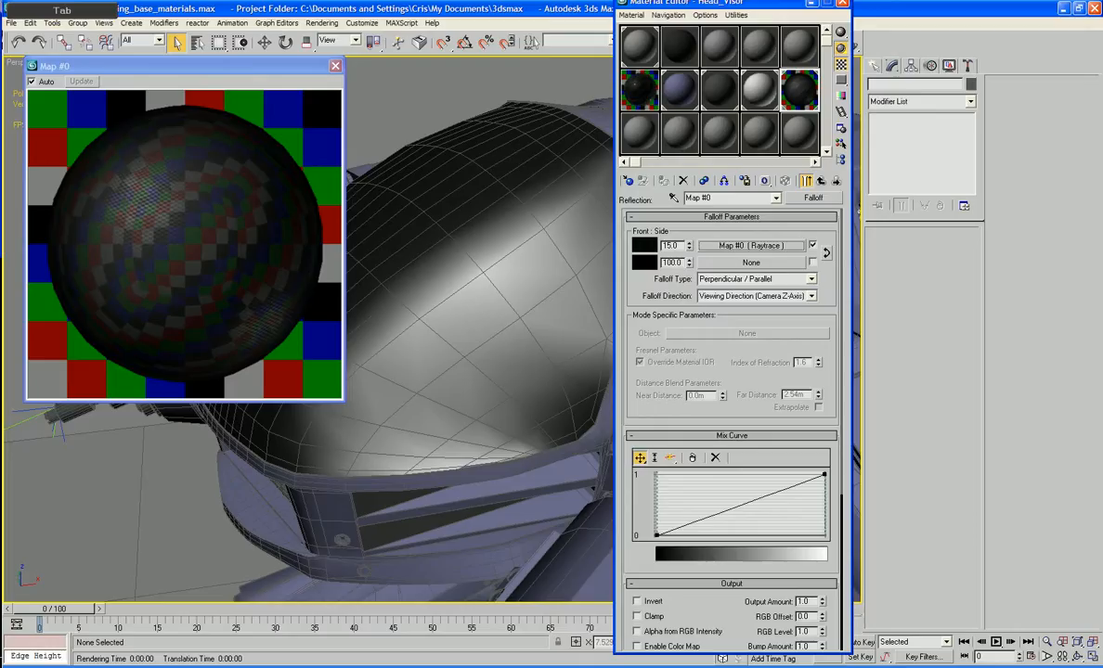
left_click(336, 68)
left_click(336, 68)
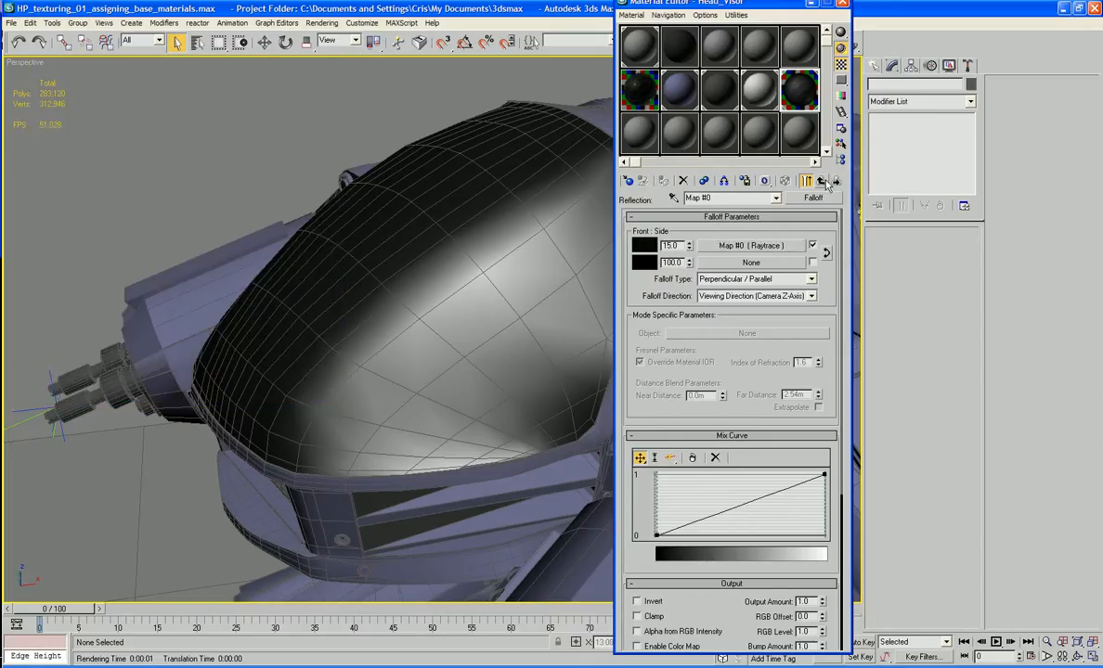
Return to the top level of the Head_Visor material and set both its Glossiness and Specular Level to 50.
left_click(806, 180)
scroll(689, 255, "up", 3)
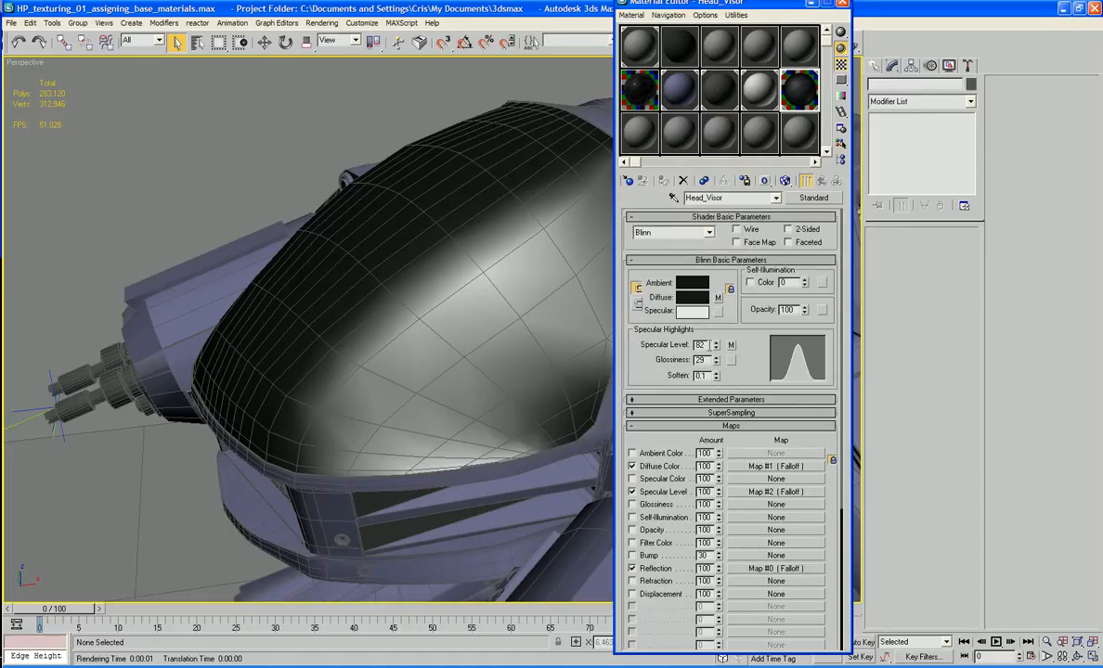
double_click(703, 360)
type("50")
double_click(702, 345)
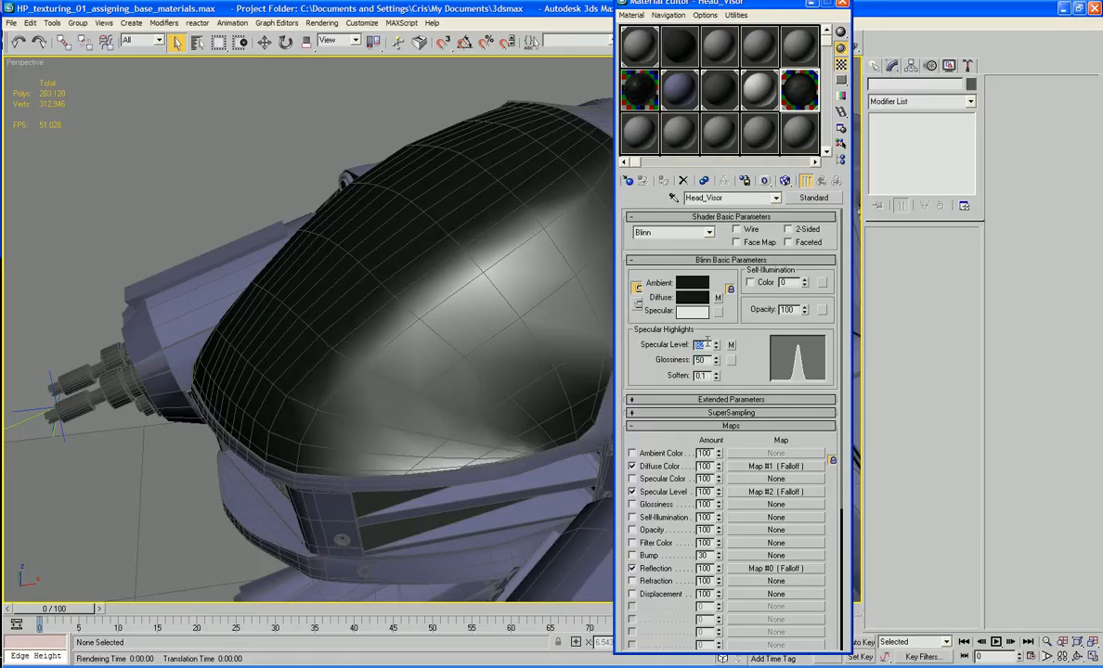
type("50")
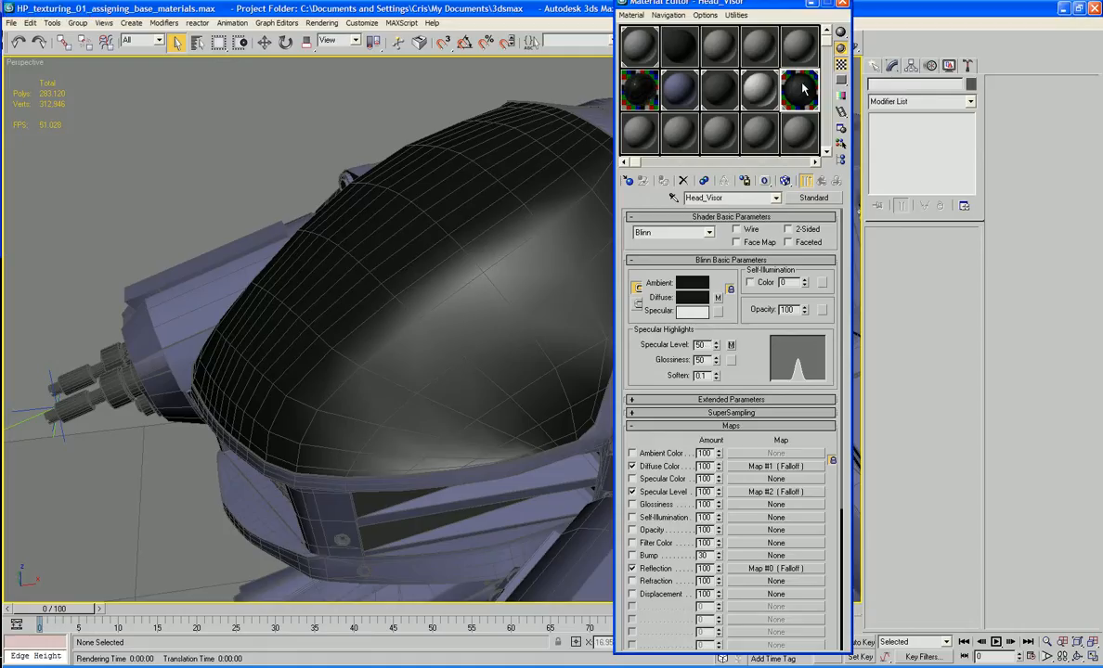
Set the Head_Visor material's Specular Level to 150, checking it in the enlarged sample preview and on the whole robot.
double_click(800, 89)
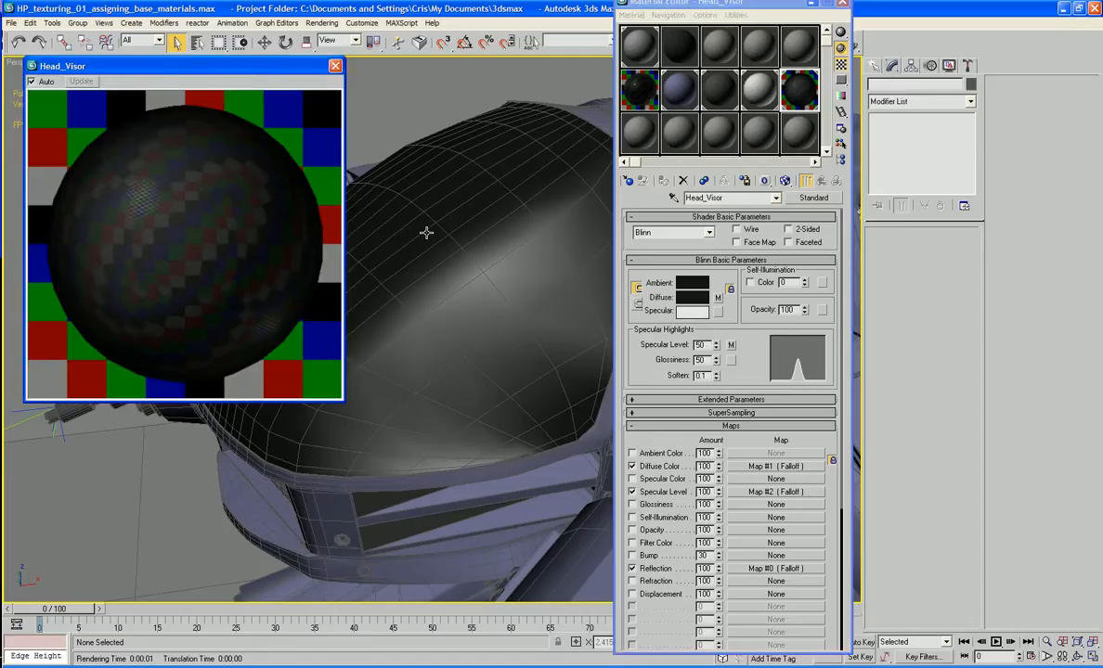
double_click(701, 344)
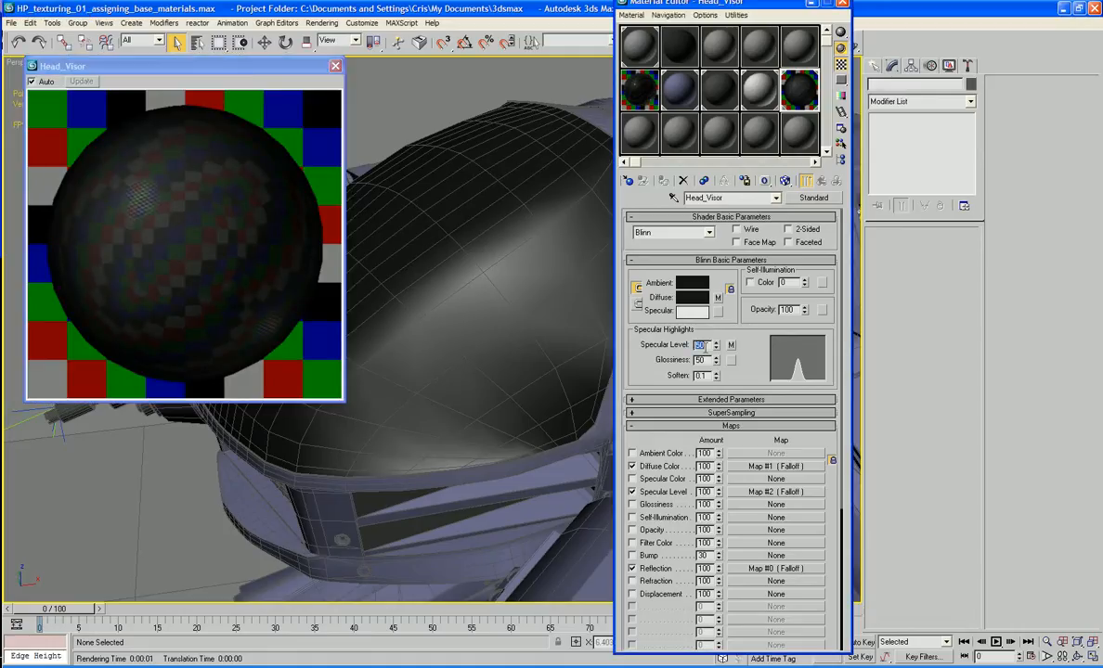
type("150")
key("Tab")
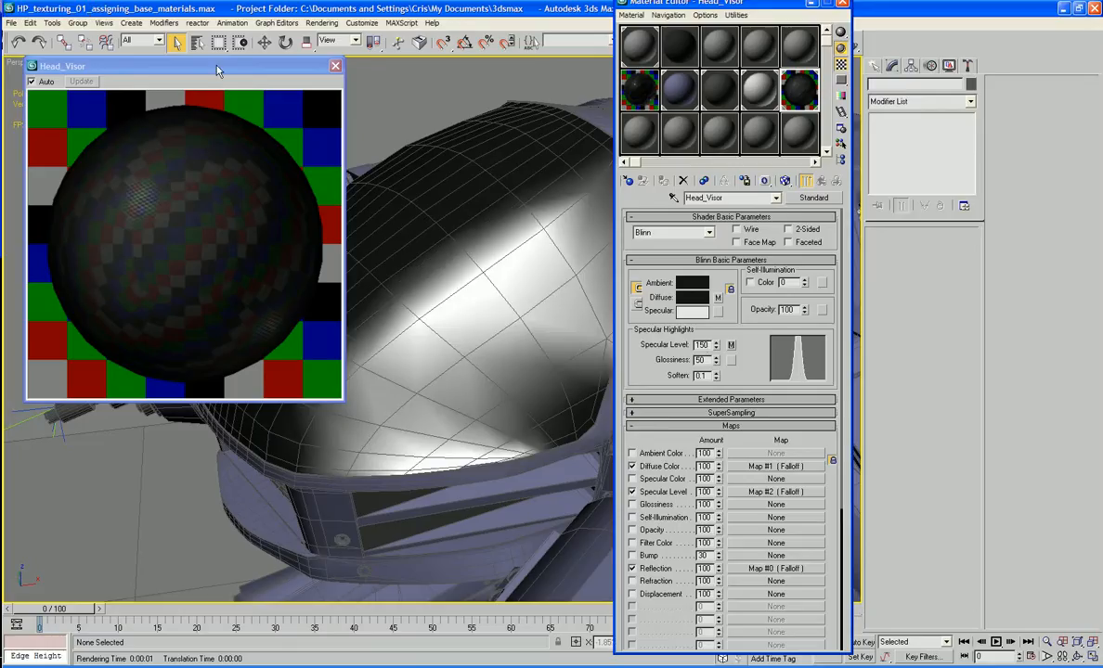
left_click_drag(216, 71, 223, 79)
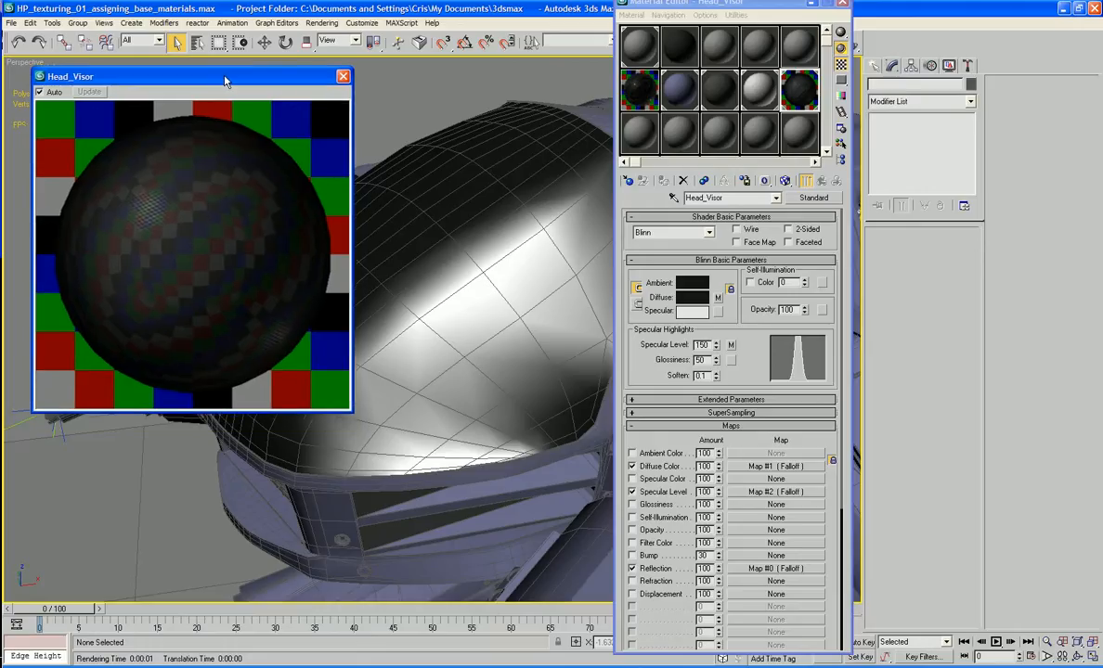
left_click(343, 74)
scroll(351, 125, "down", 6)
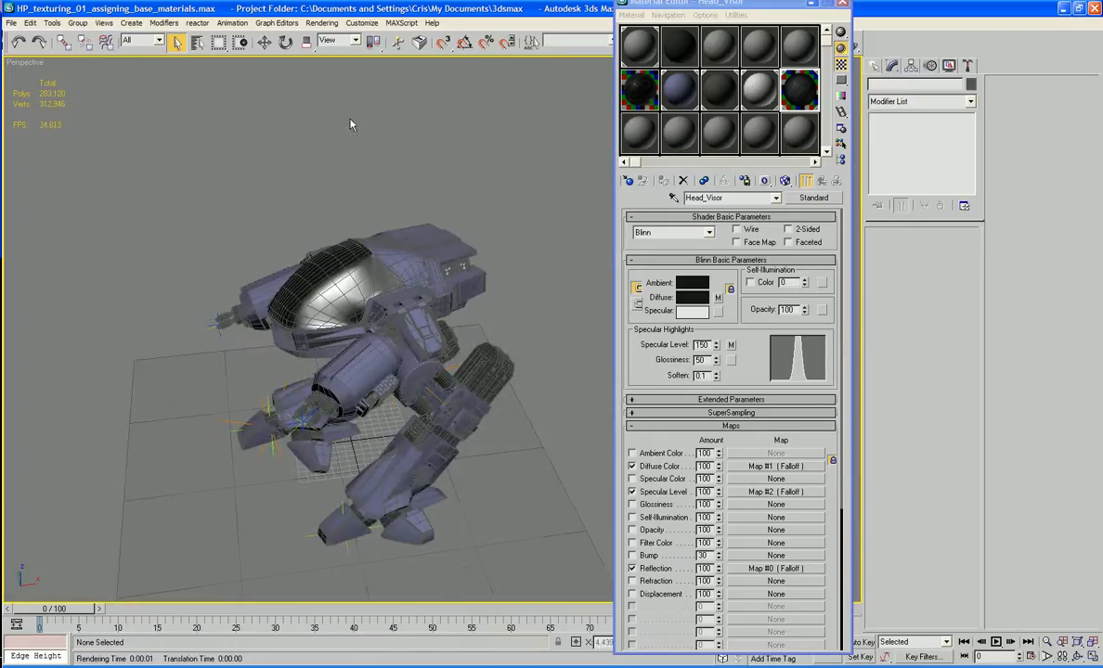
middle_click_drag(382, 195, 405, 179, "alt")
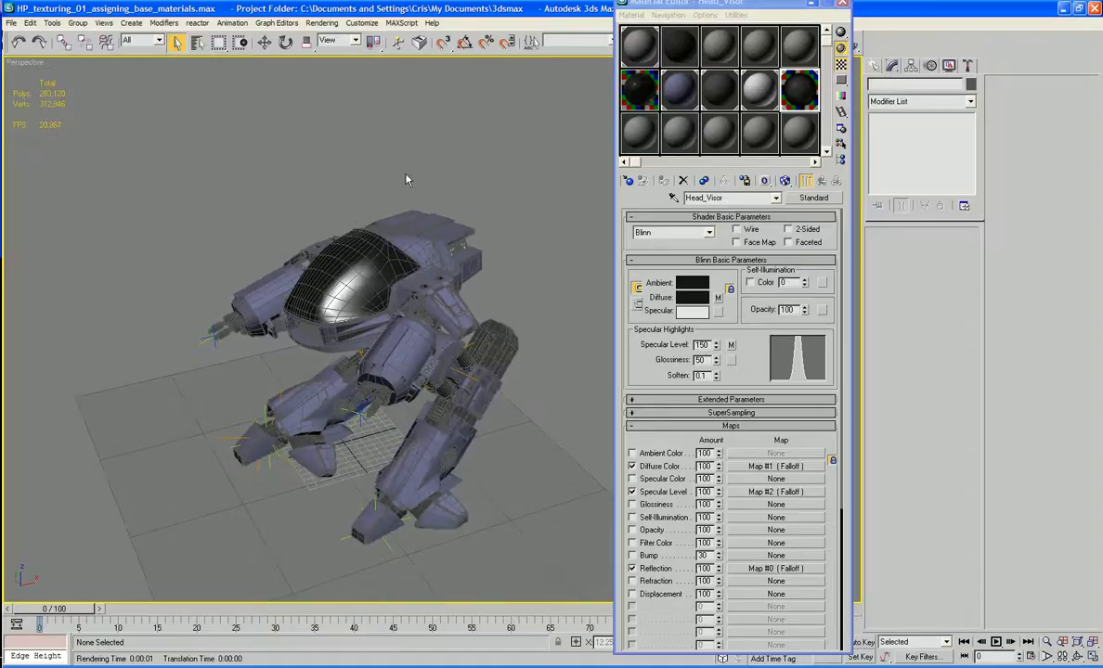